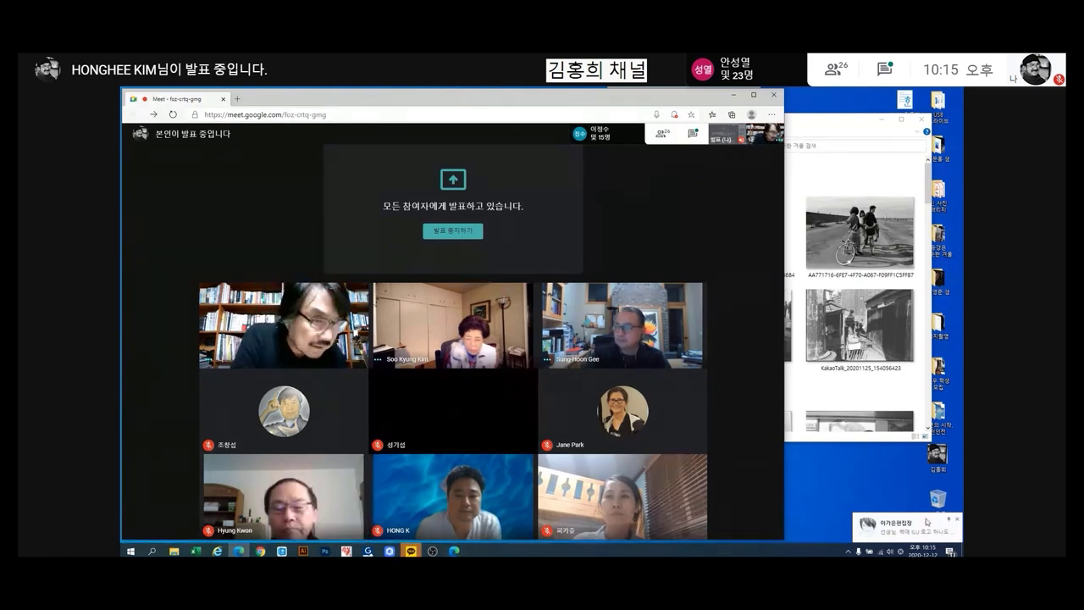
Dismiss the chat notification, then bring the photo folder window forward, enlarged and moved over the edge of the meeting window.
click(956, 519)
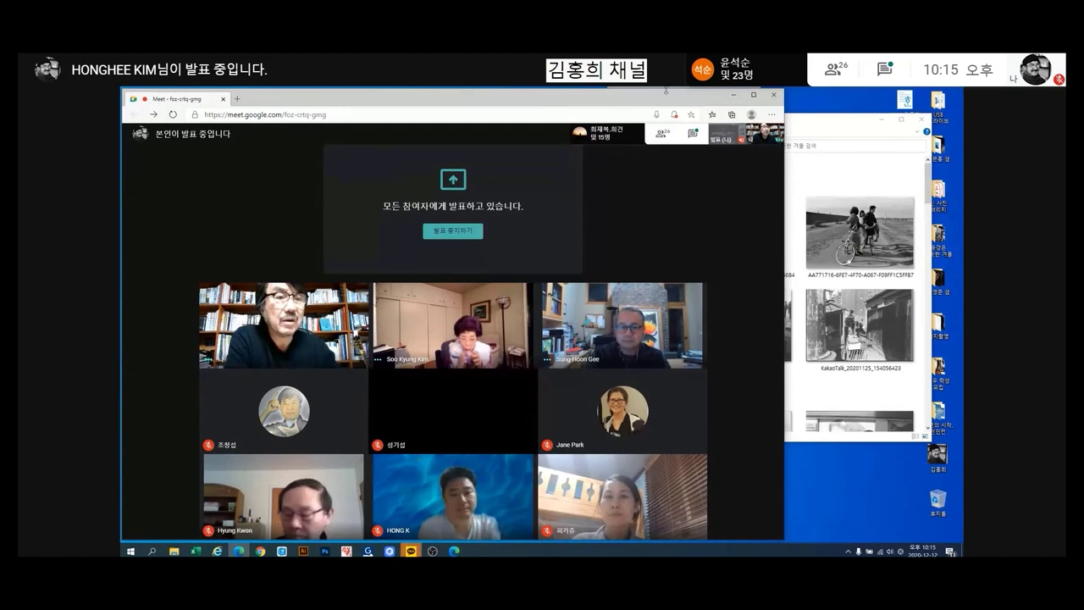
click(825, 120)
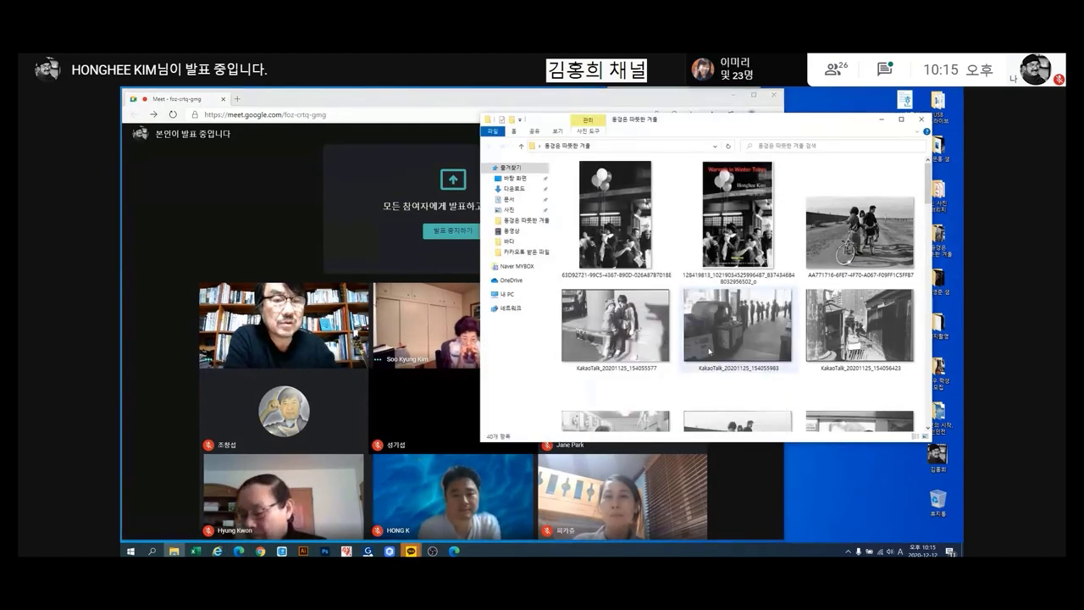
drag(768, 440, 768, 510)
drag(706, 126, 785, 106)
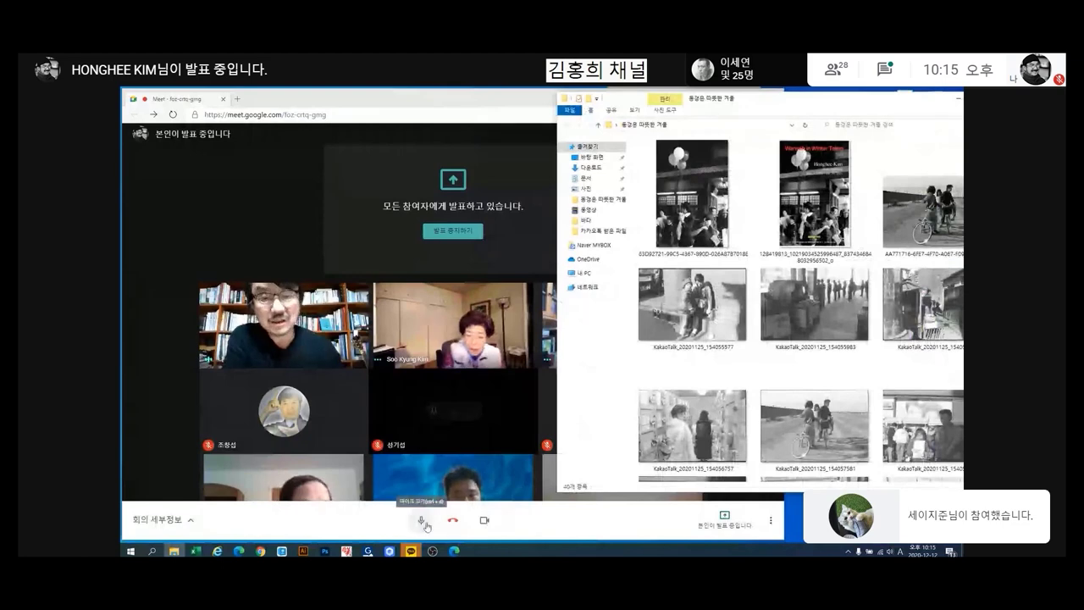
Switch to Photoshop, maximize it, and open KakaoTalk_20201125_154055983.jpg from the photo folder.
click(326, 551)
click(174, 550)
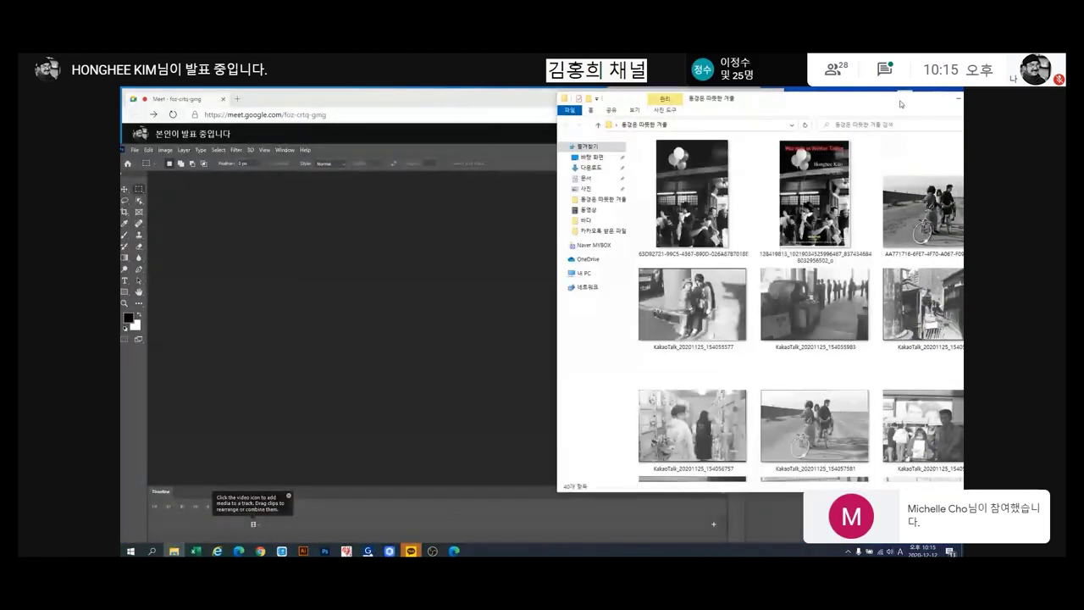
click(418, 355)
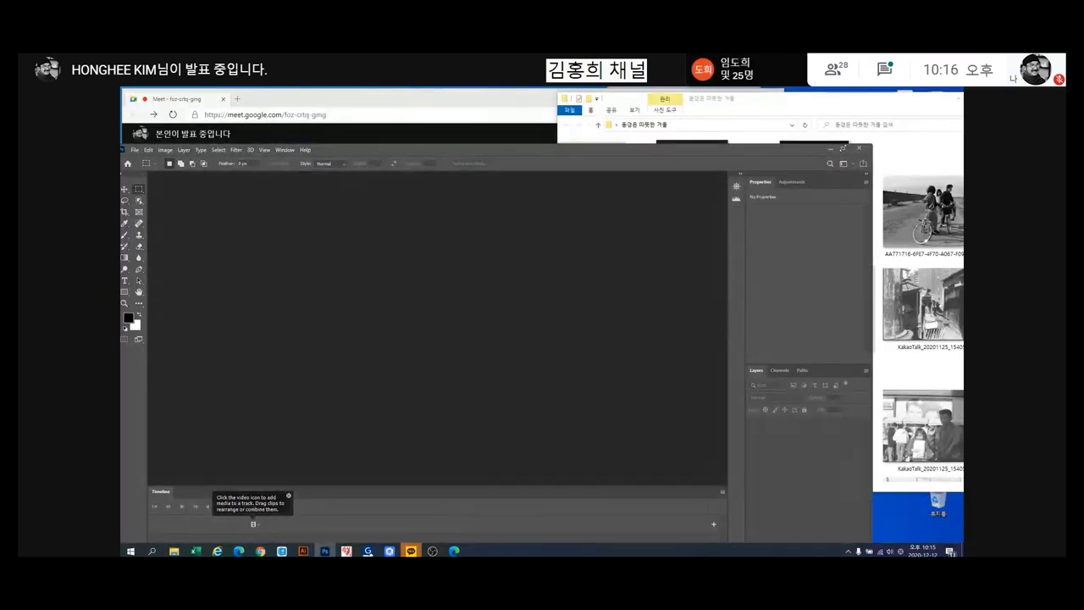
click(843, 149)
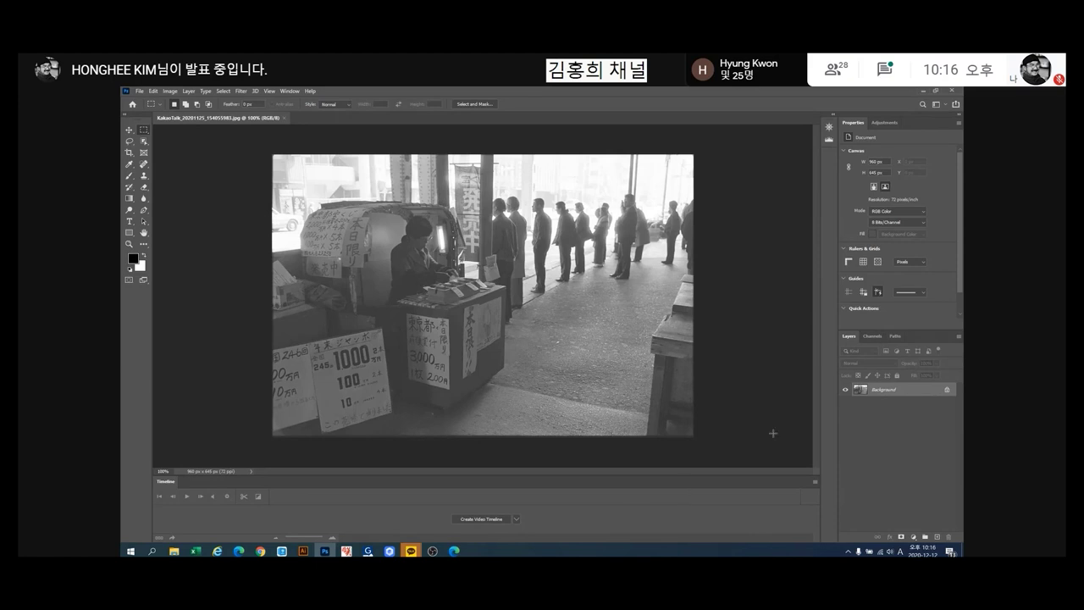
Add a Curves adjustment layer and shape an S-curve with raised highlights and a shadow point at about input 87, output 49.
click(914, 539)
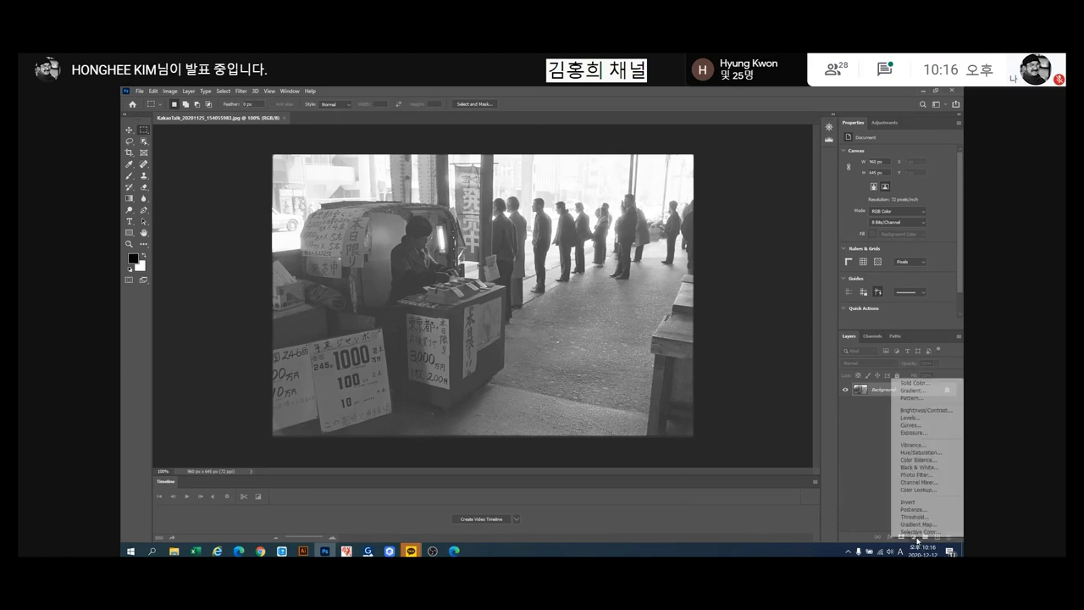
click(913, 425)
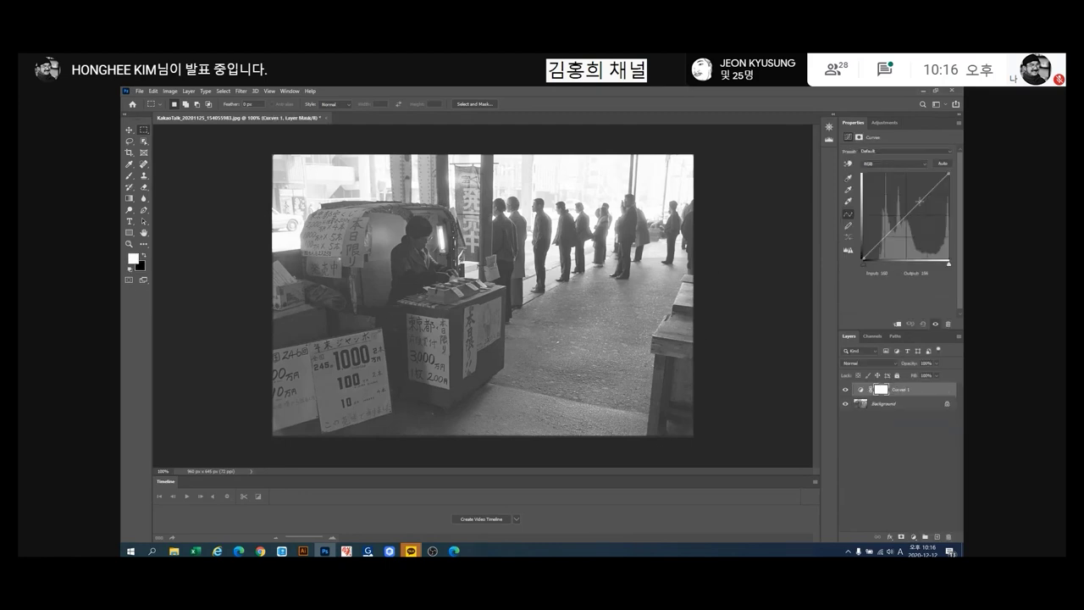
click(926, 191)
drag(899, 221, 899, 236)
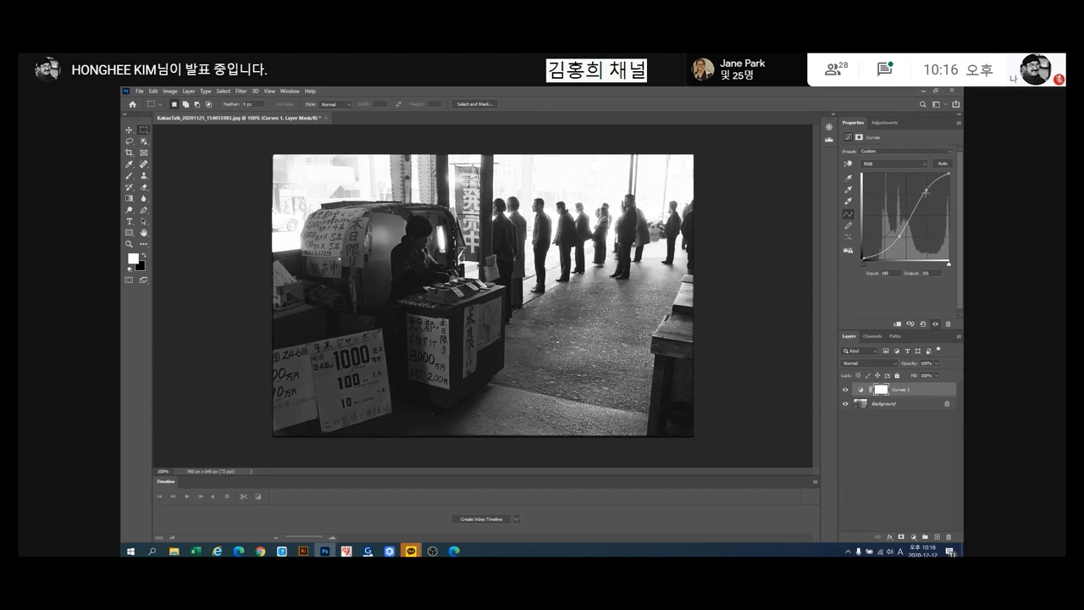
drag(925, 192, 927, 196)
drag(899, 236, 892, 242)
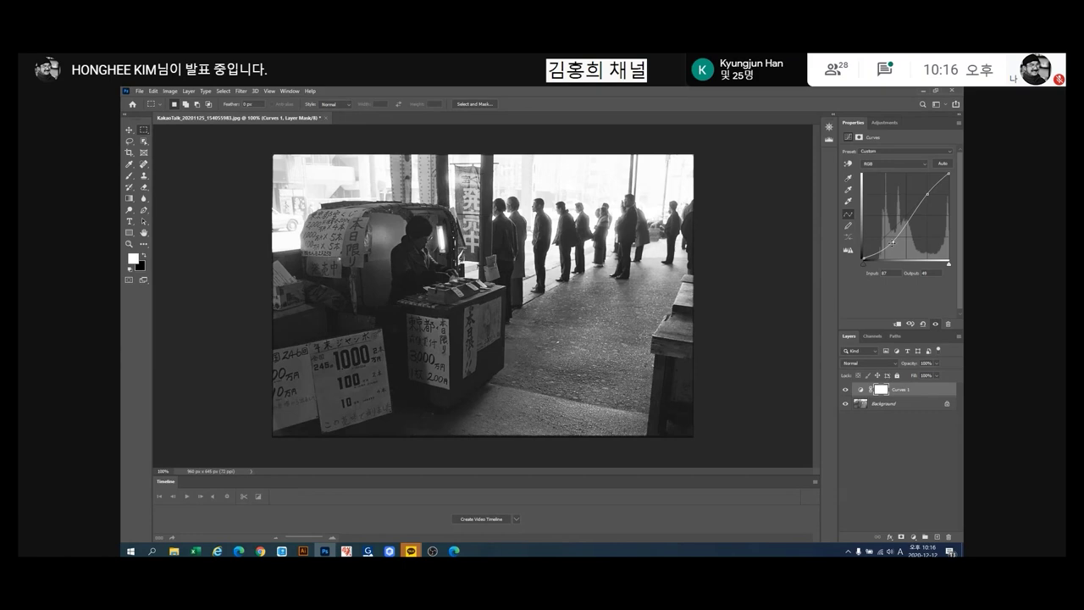
Check the Google Meet window and return to the photo in Photoshop.
click(923, 92)
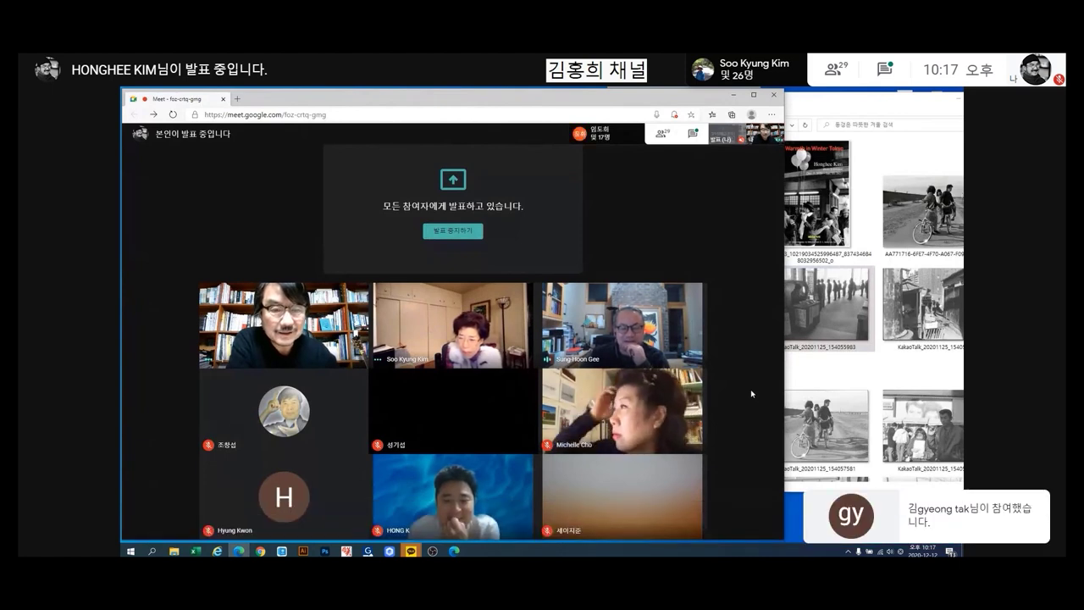
mouse_move(725, 530)
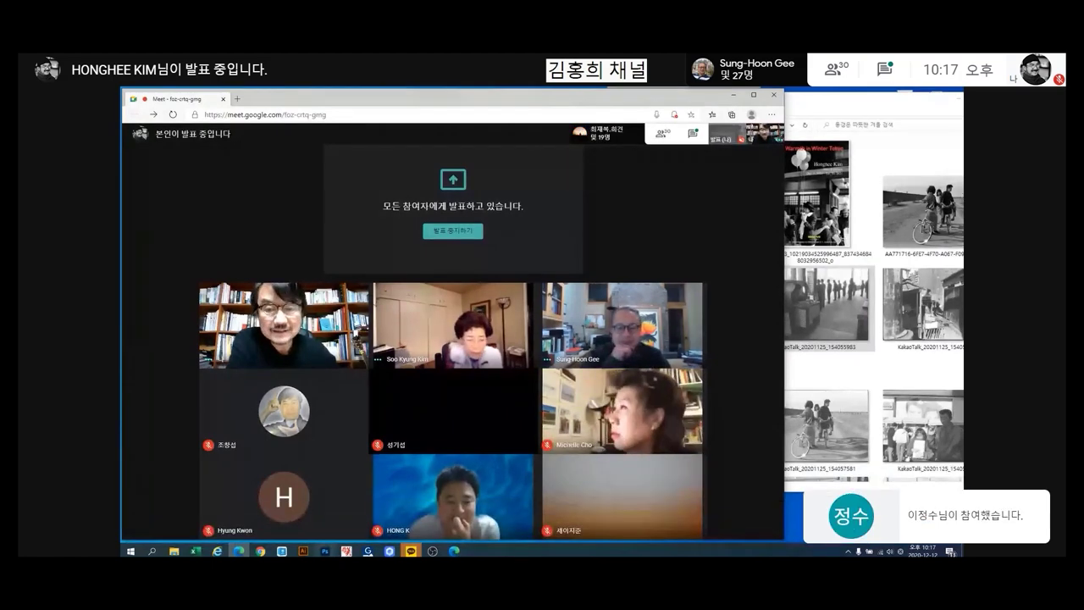
mouse_move(324, 551)
click(324, 510)
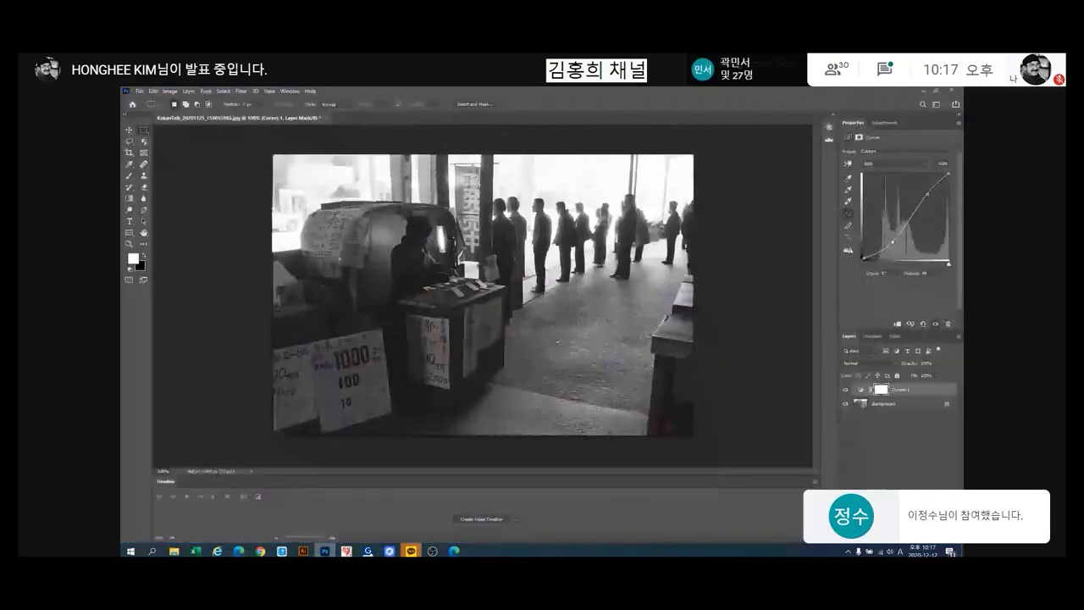
Compare the photo without Curves 1, then lower that layer's highlight point and white end point, with the shadow point at input 87, output 44.
click(844, 390)
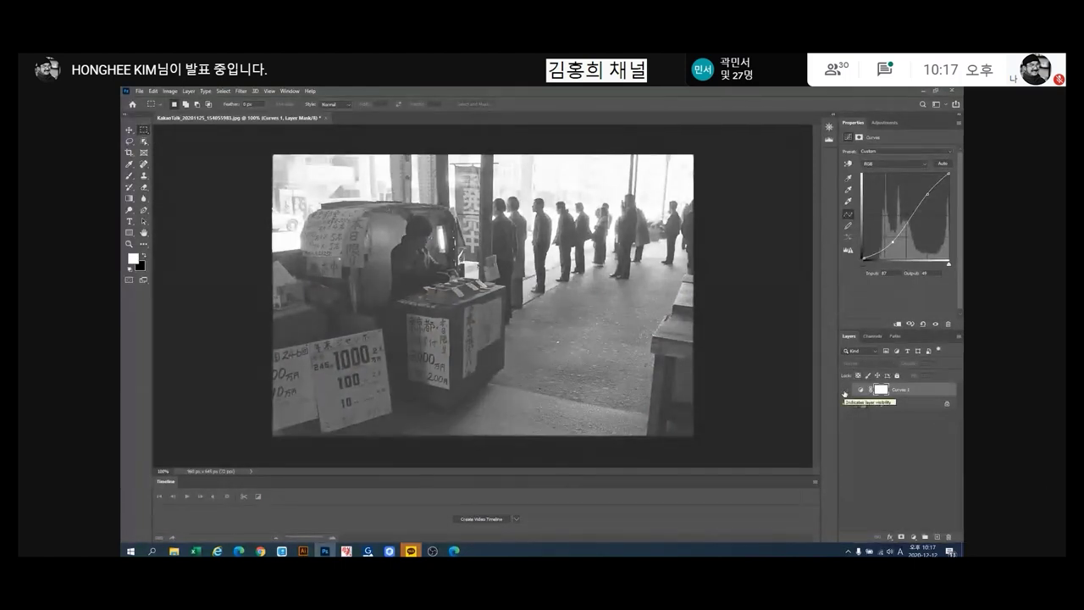
click(844, 390)
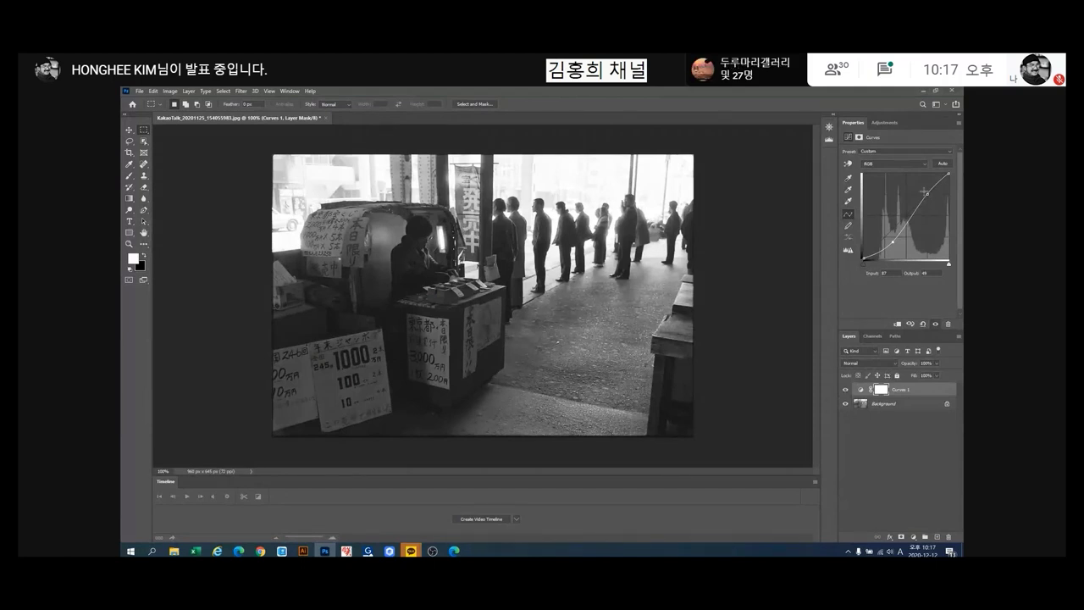
drag(928, 194, 933, 198)
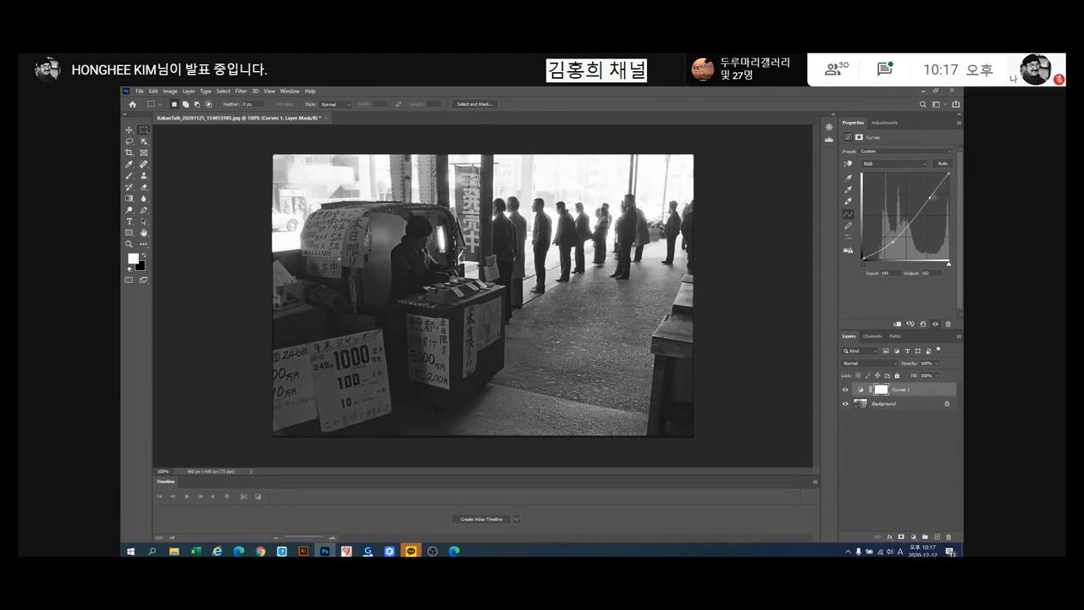
drag(948, 173, 954, 177)
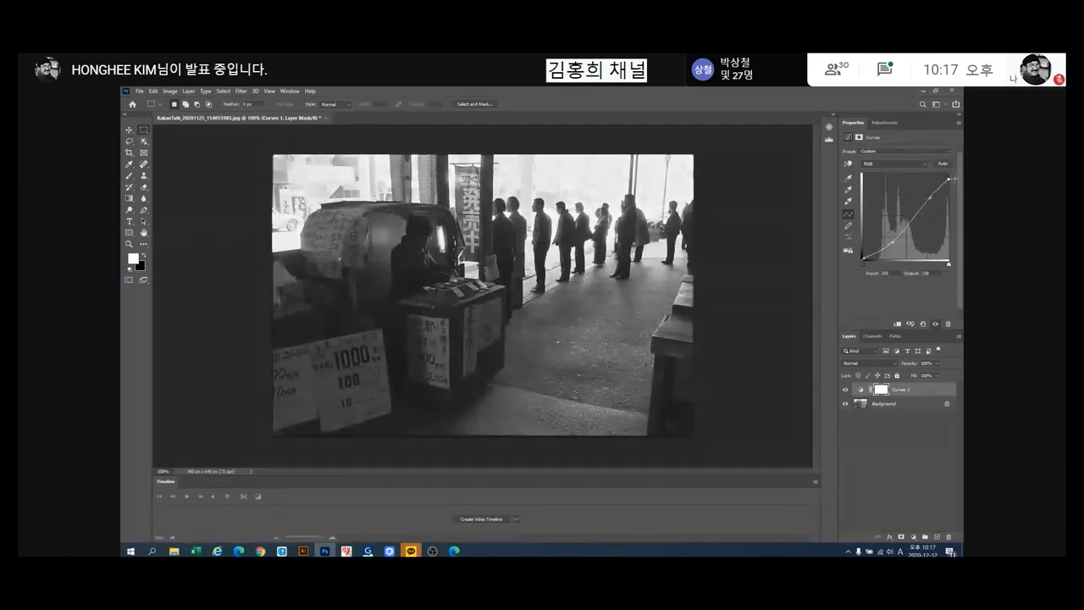
drag(931, 198, 932, 200)
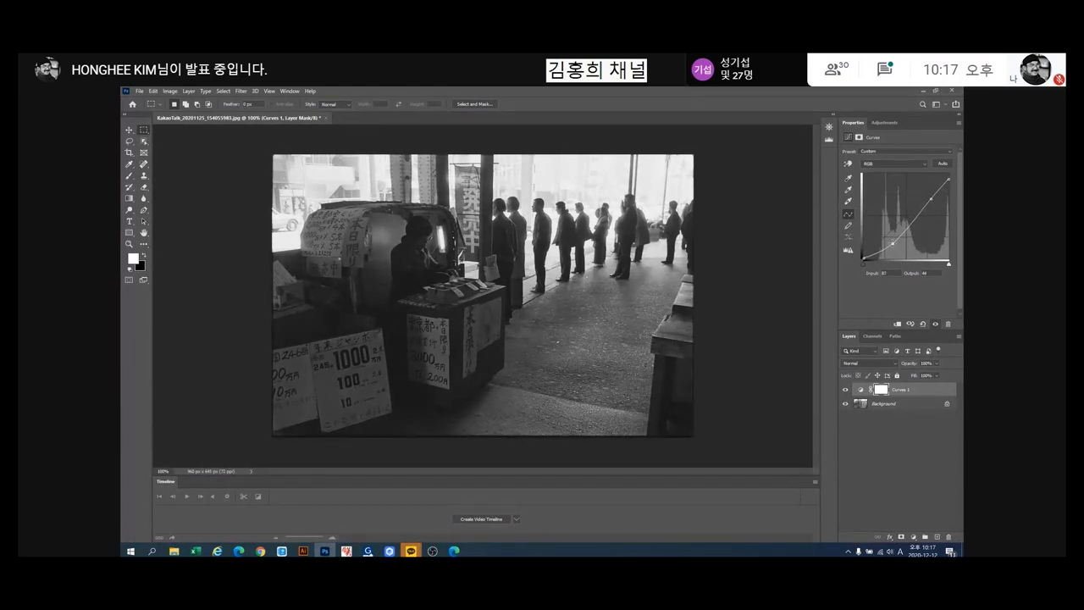
Compare the photo with the Curves 1 layer hidden and shown.
click(845, 391)
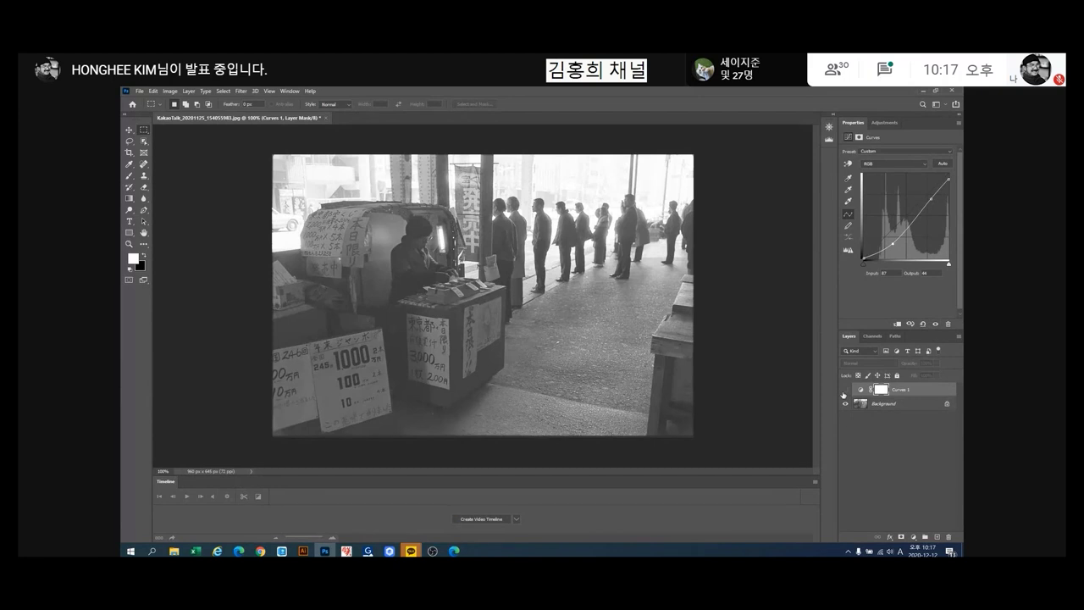
click(845, 390)
click(844, 390)
click(845, 390)
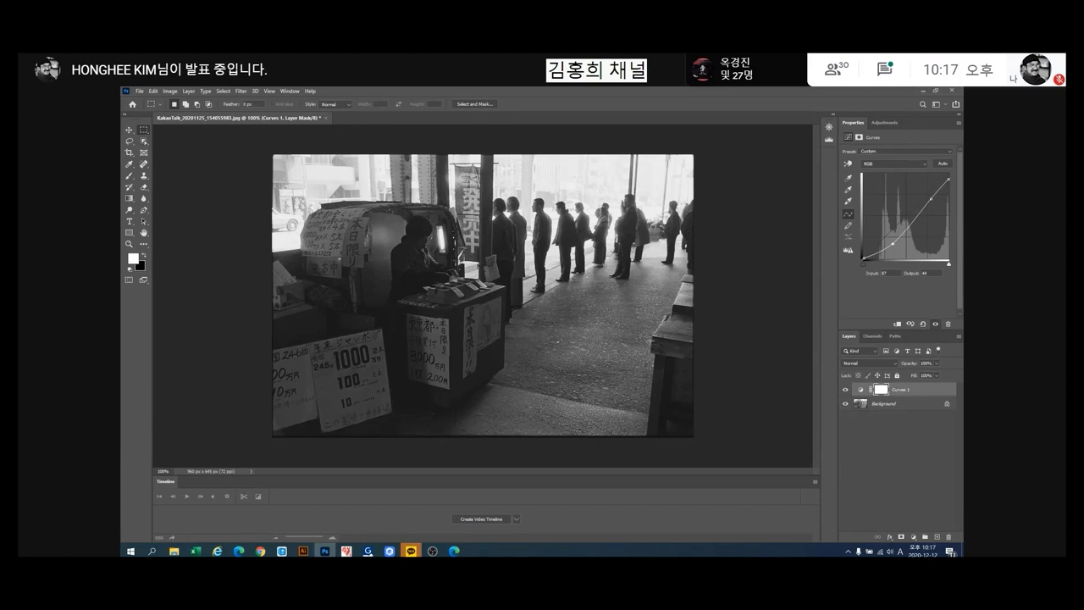
Add a second Curves adjustment layer and darken the pavement with on-image adjustment, placing a point at about input 90, output 49.
click(913, 538)
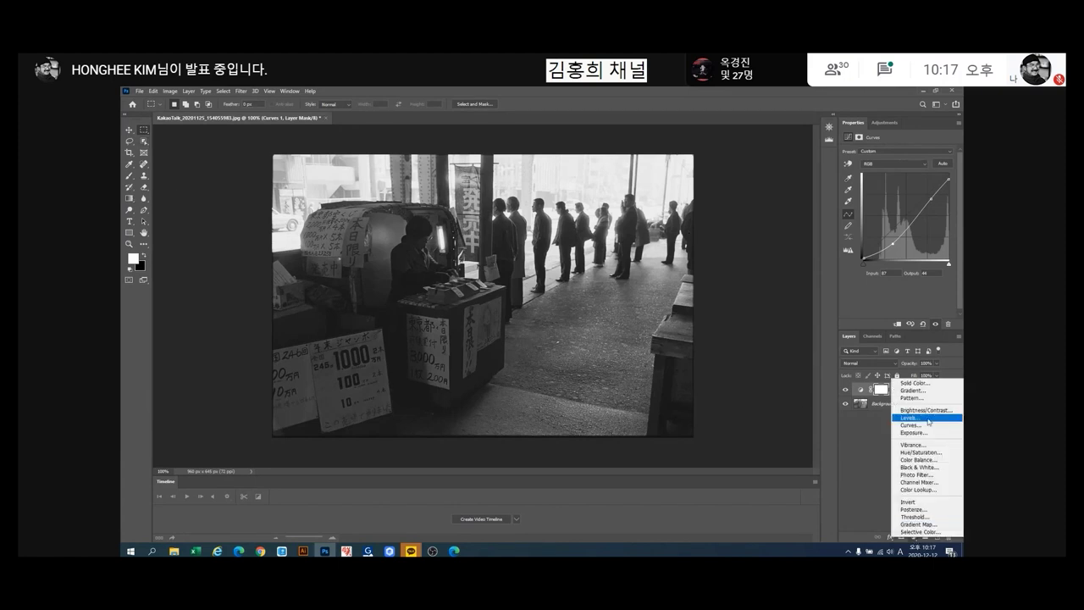
click(923, 425)
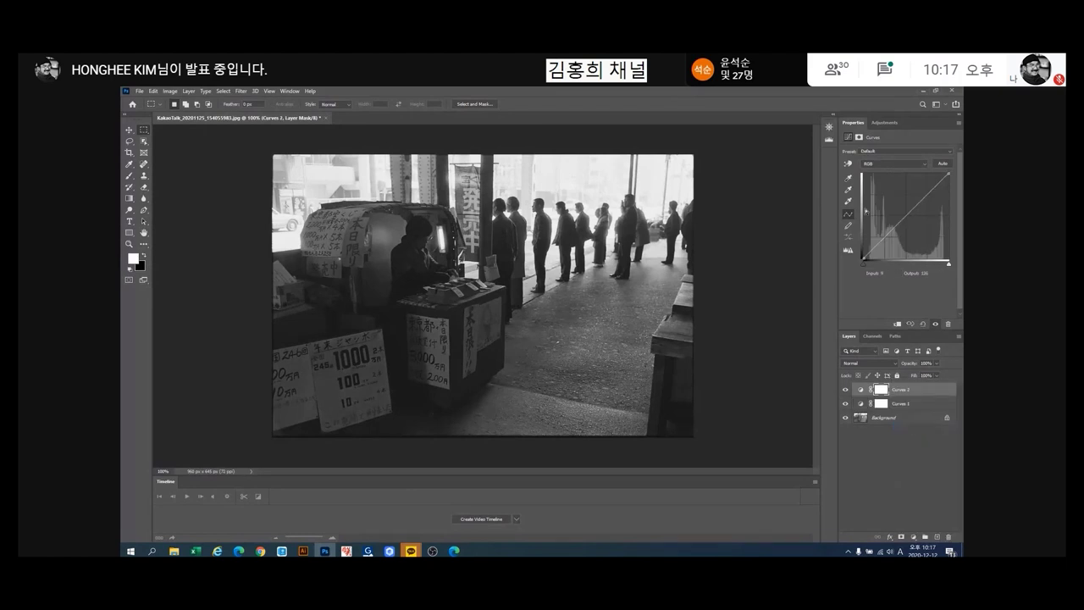
click(847, 164)
mouse_move(612, 388)
mouse_down()
mouse_move(608, 411)
mouse_move(607, 395)
mouse_up()
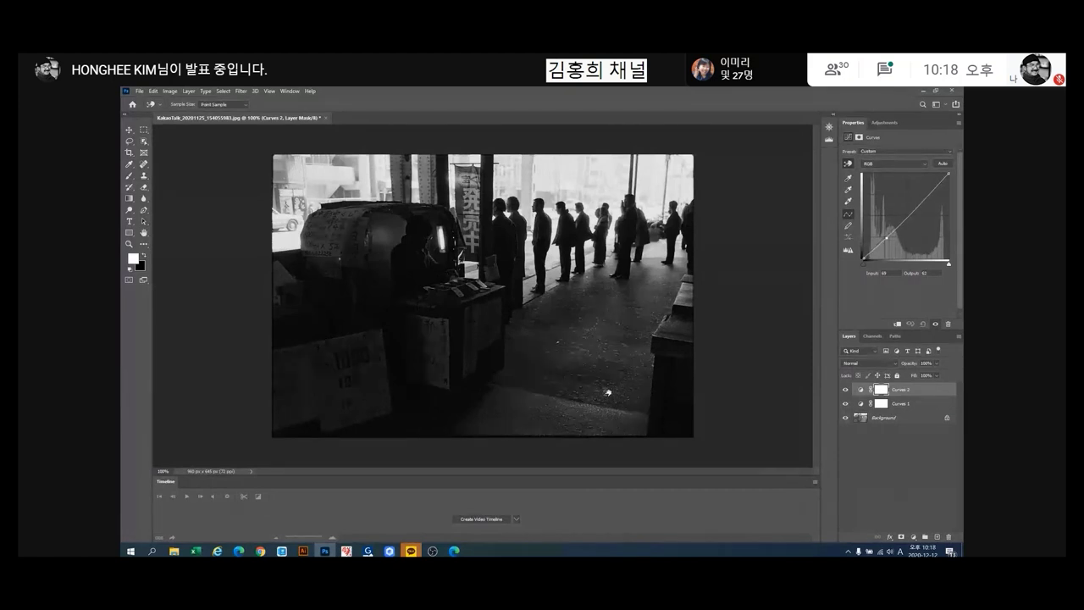
click(493, 419)
drag(547, 370, 579, 376)
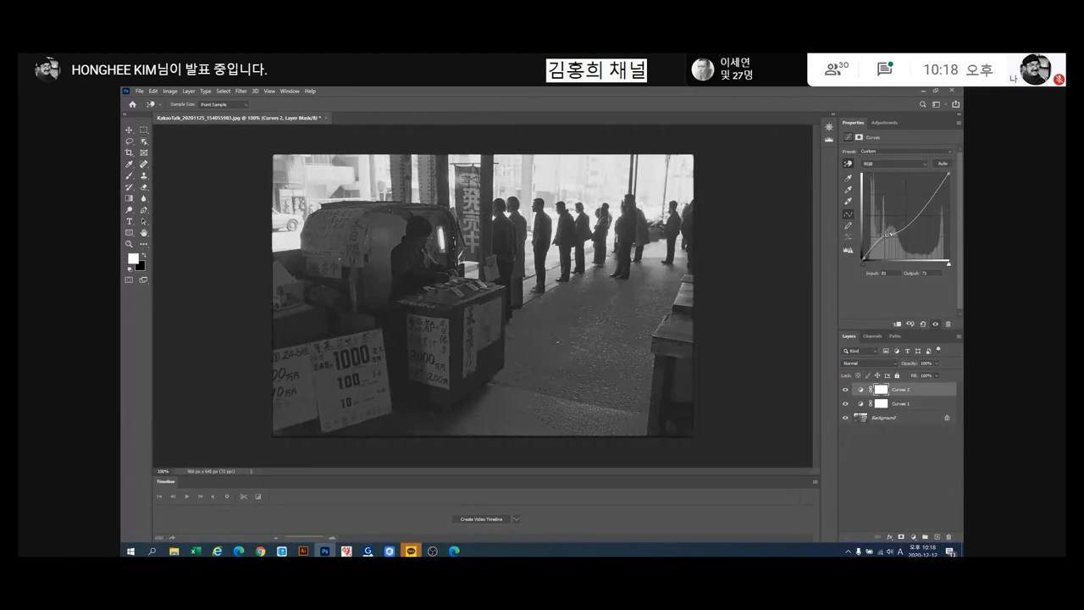
key(Delete)
drag(547, 370, 549, 398)
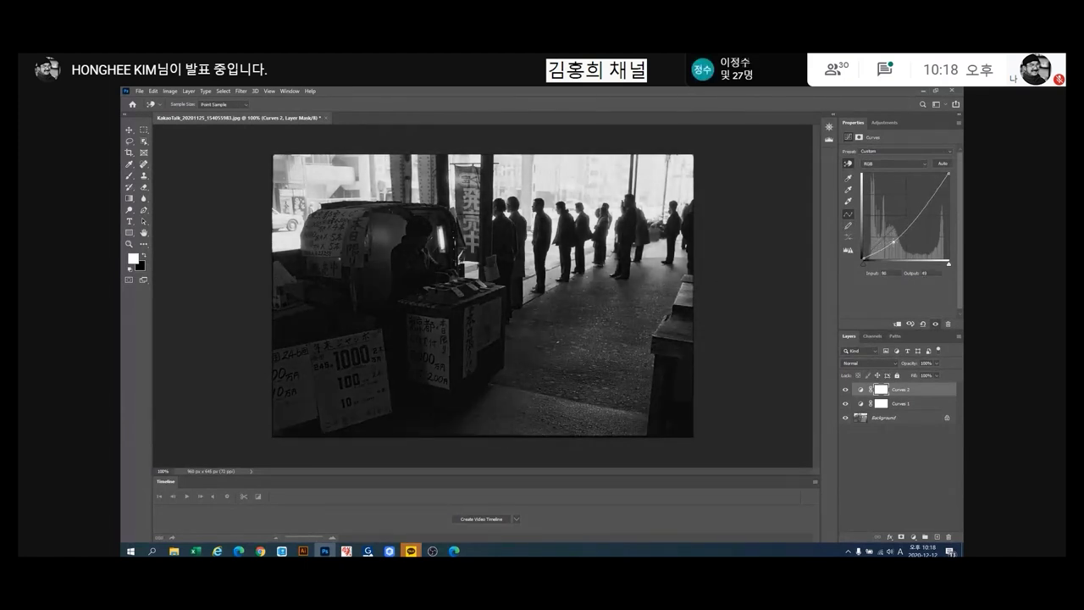
Fill the Curves 2 layer mask with black using the Paint Bucket tool.
click(138, 200)
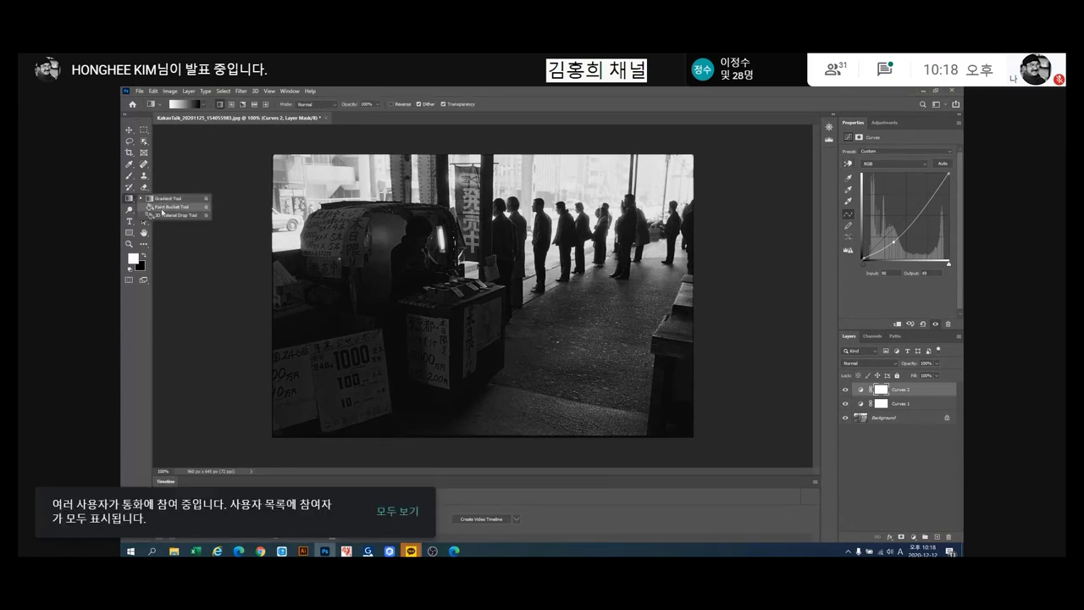
click(168, 207)
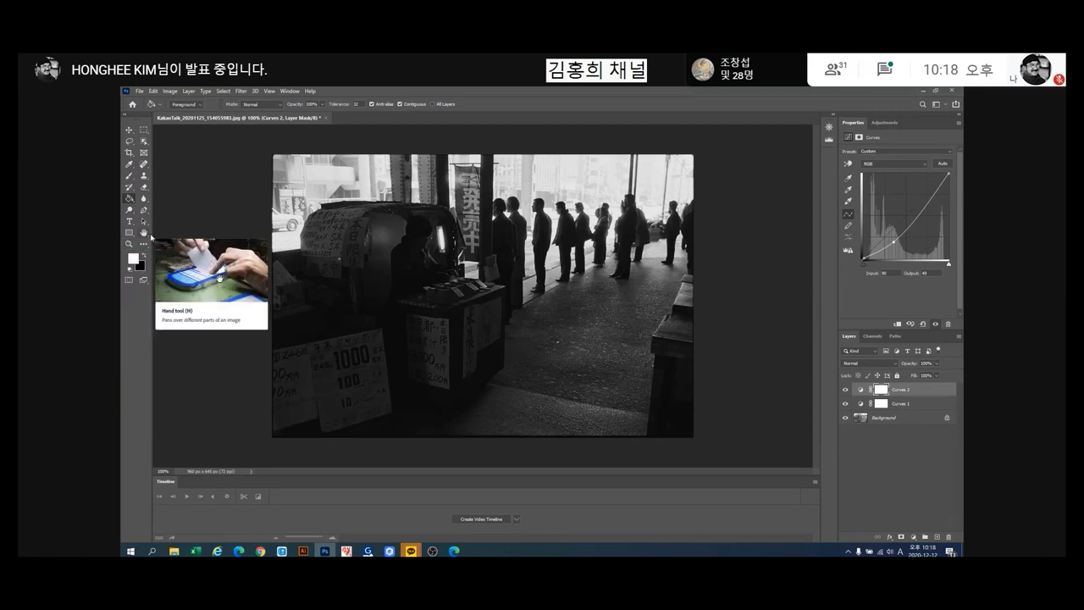
key(x)
key(alt+BackSpace)
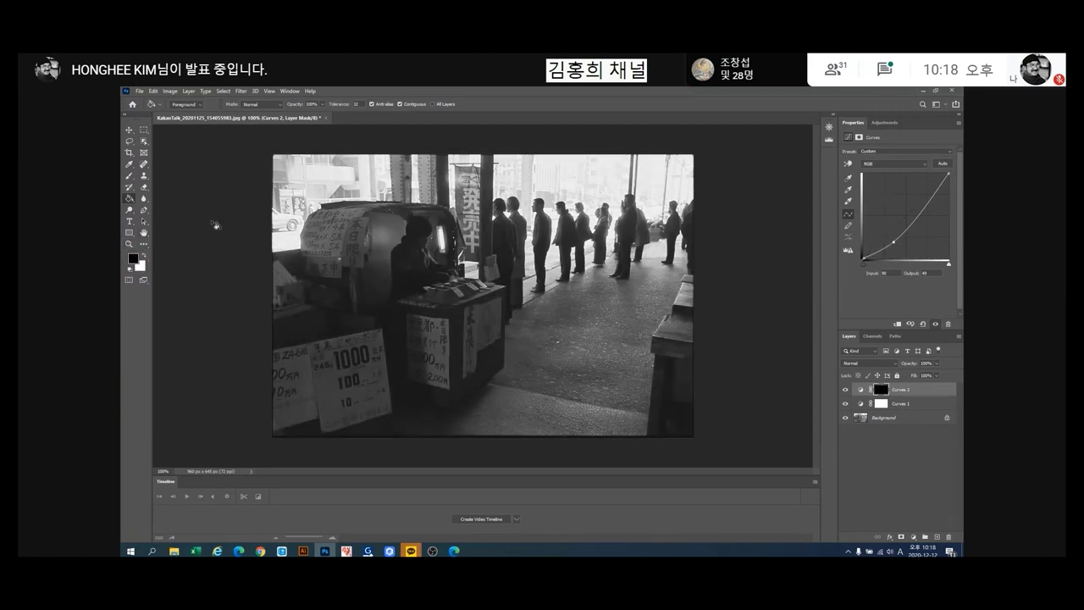
Select the Brush tool with white as the foreground color and adjust the brush size for painting on the mask.
click(129, 176)
click(140, 254)
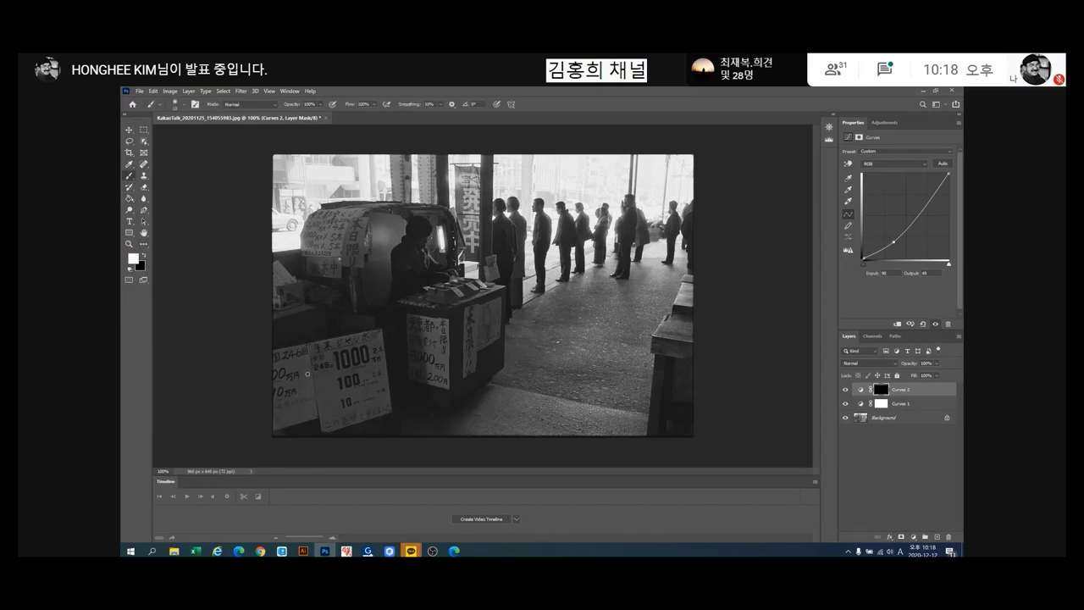
key(bracketright)
key(bracketright)
key(bracketright)
key(bracketright)
key(bracketright)
key(bracketleft)
key(bracketleft)
key(bracketleft)
key(bracketleft)
key(bracketleft)
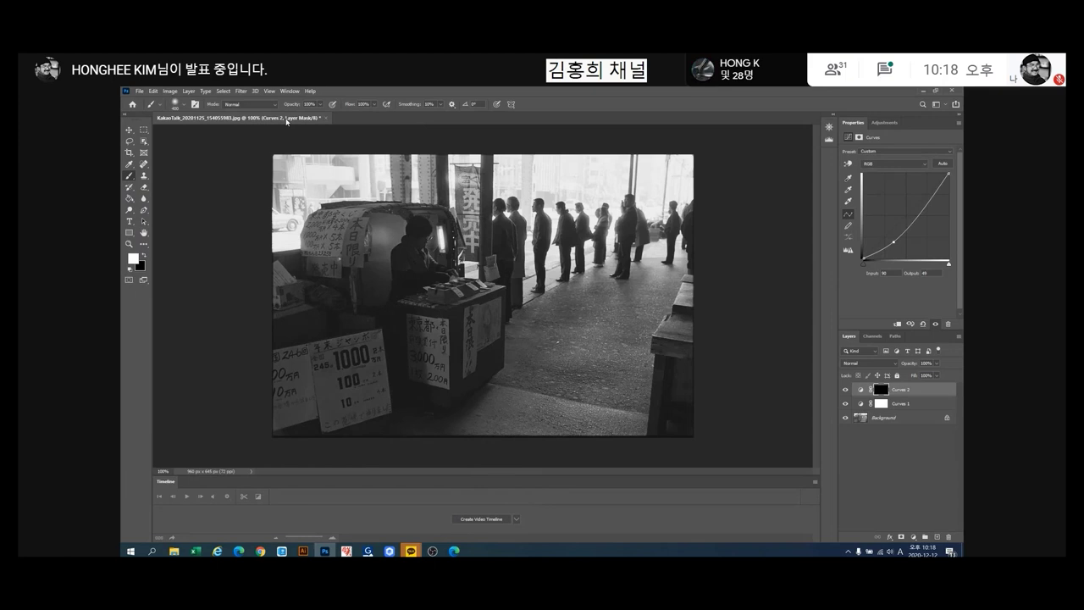
Enable Zoom with Scroll Wheel in the Tools preferences and apply the change.
click(138, 91)
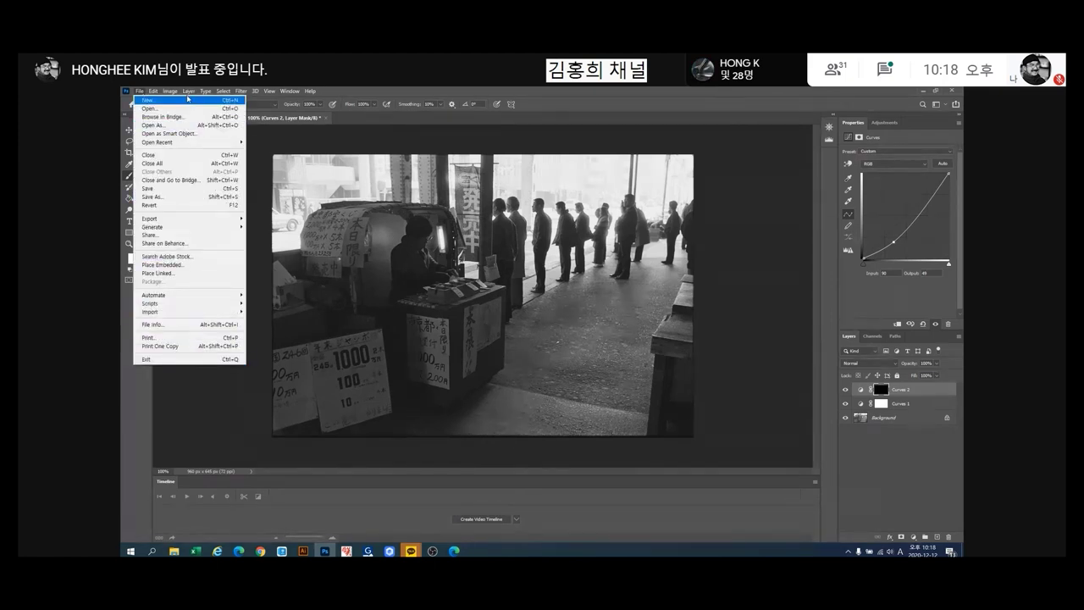
mouse_move(160, 91)
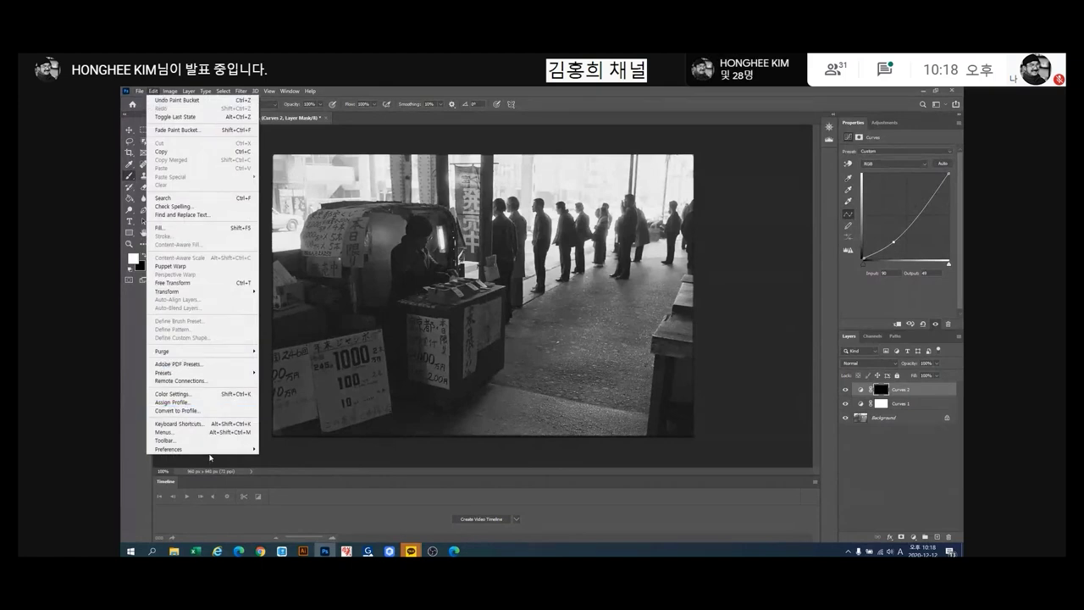
mouse_move(210, 455)
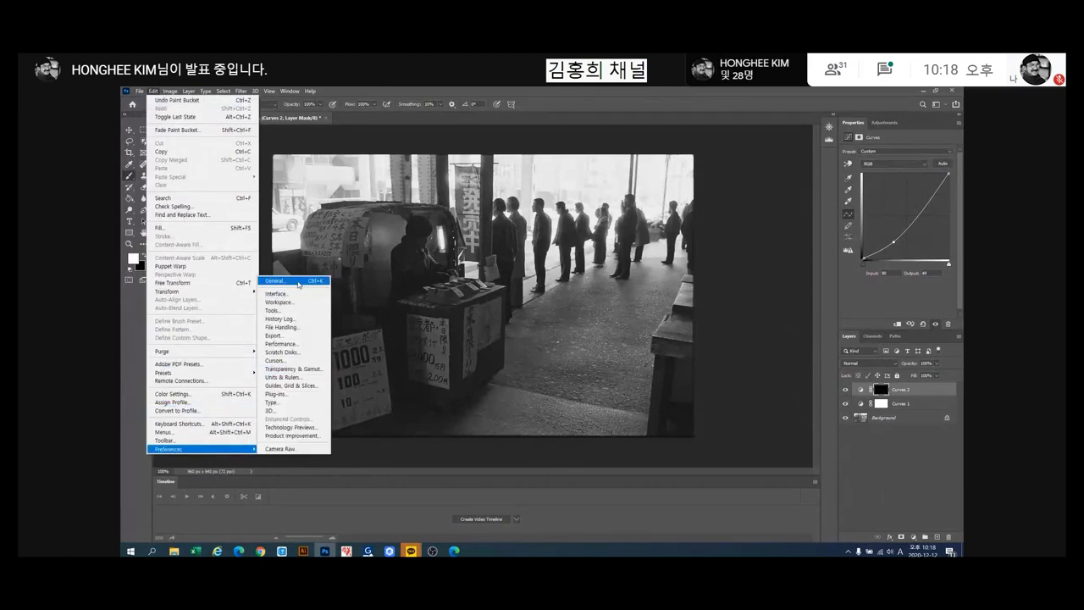
click(298, 281)
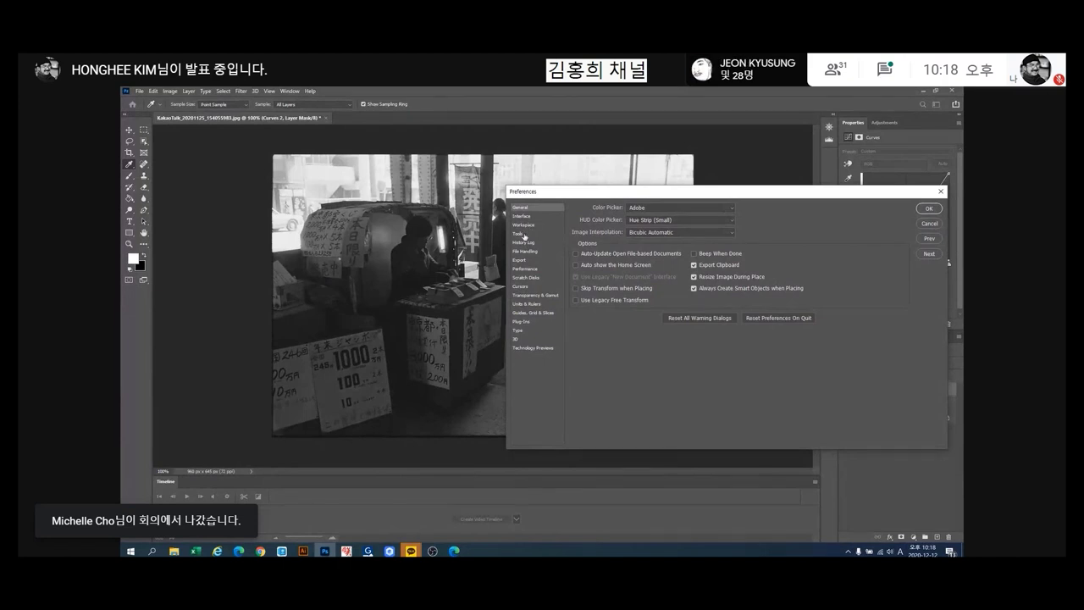
click(524, 235)
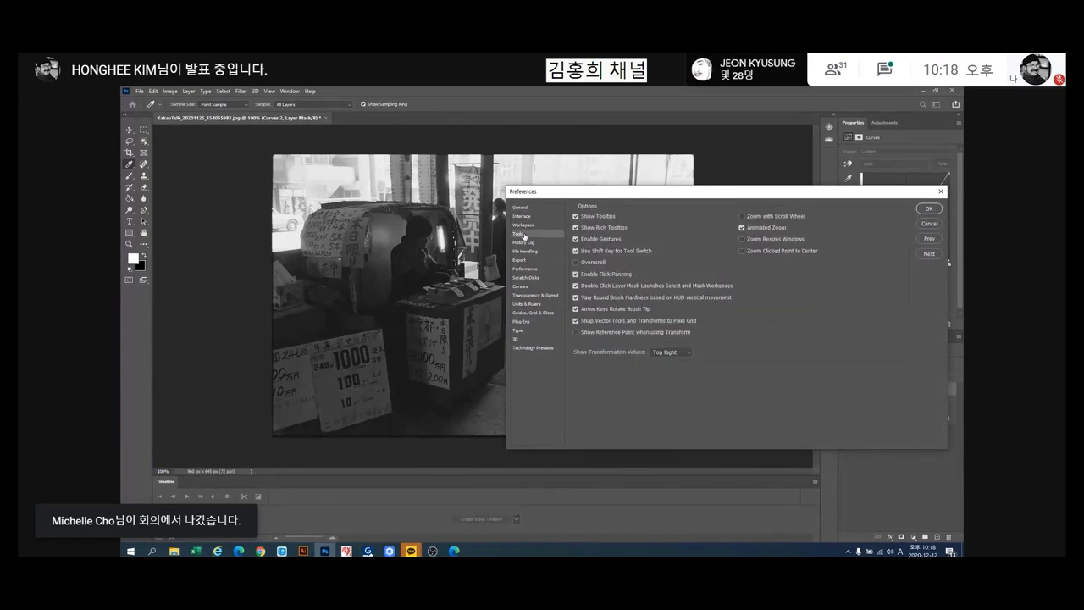
click(742, 217)
key(Return)
Paint white on the Curves 2 mask across the lower foreground of the photo with the Brush tool.
key(b)
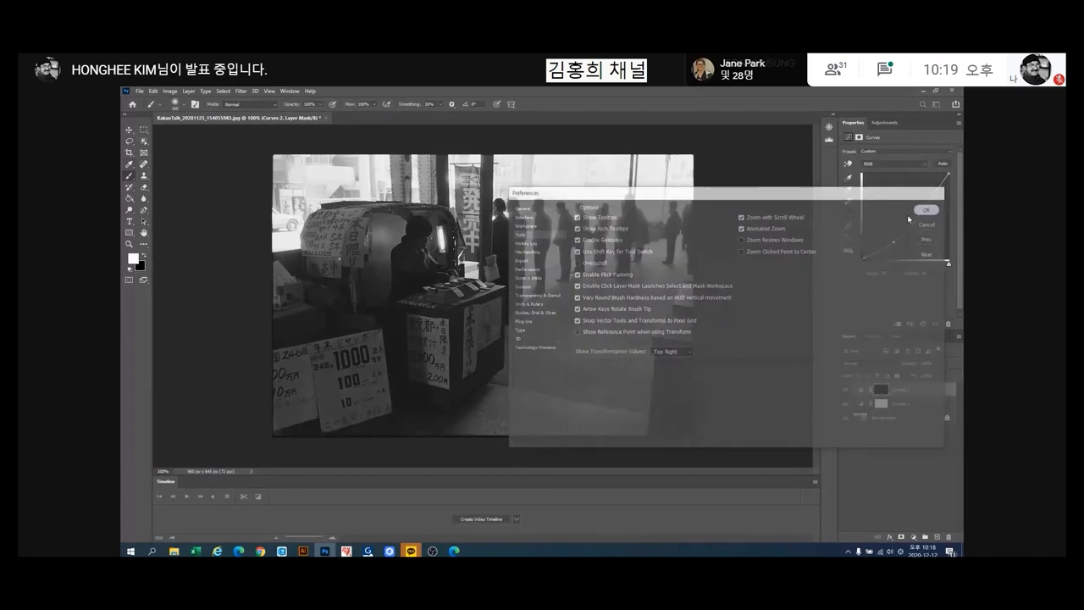
scroll(348, 362, down, 2)
drag(348, 362, 598, 364)
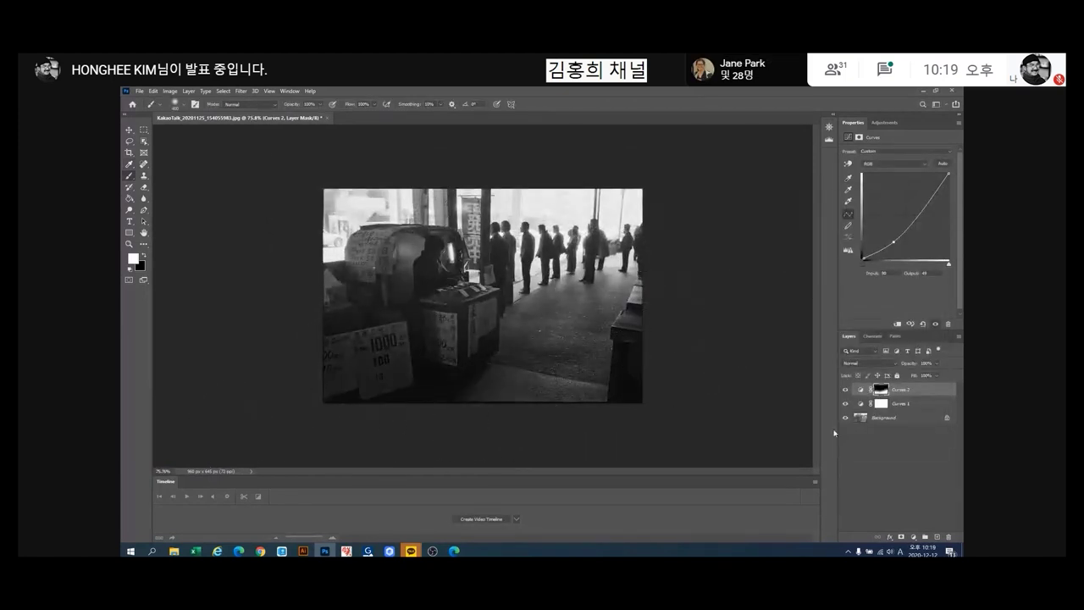
Compare the darkened foreground with the Curves 2 layer hidden and shown.
click(844, 391)
click(843, 390)
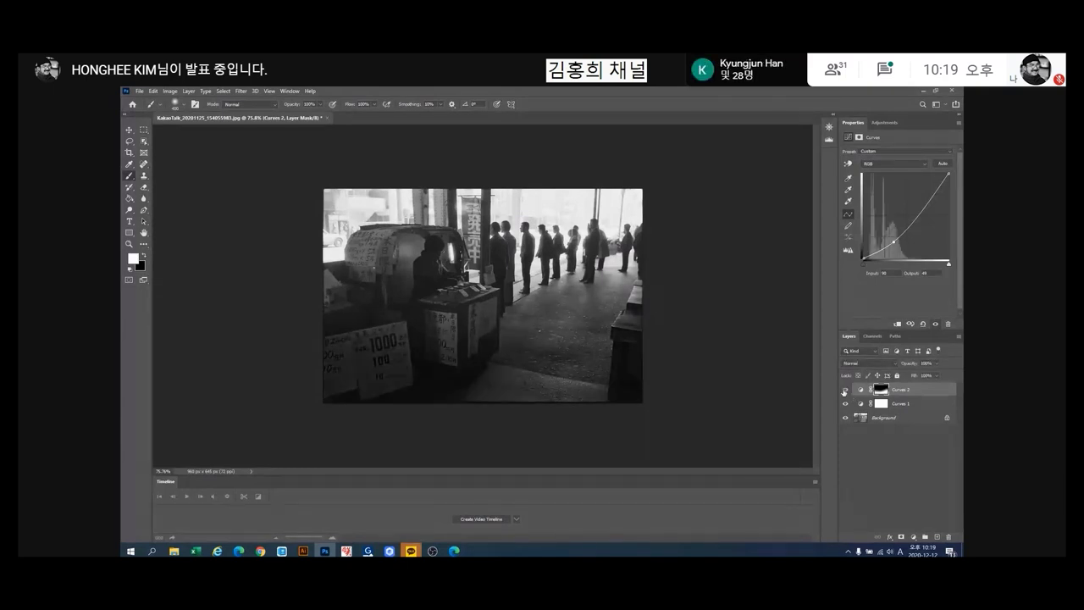
click(844, 390)
click(844, 390)
click(844, 390)
click(843, 390)
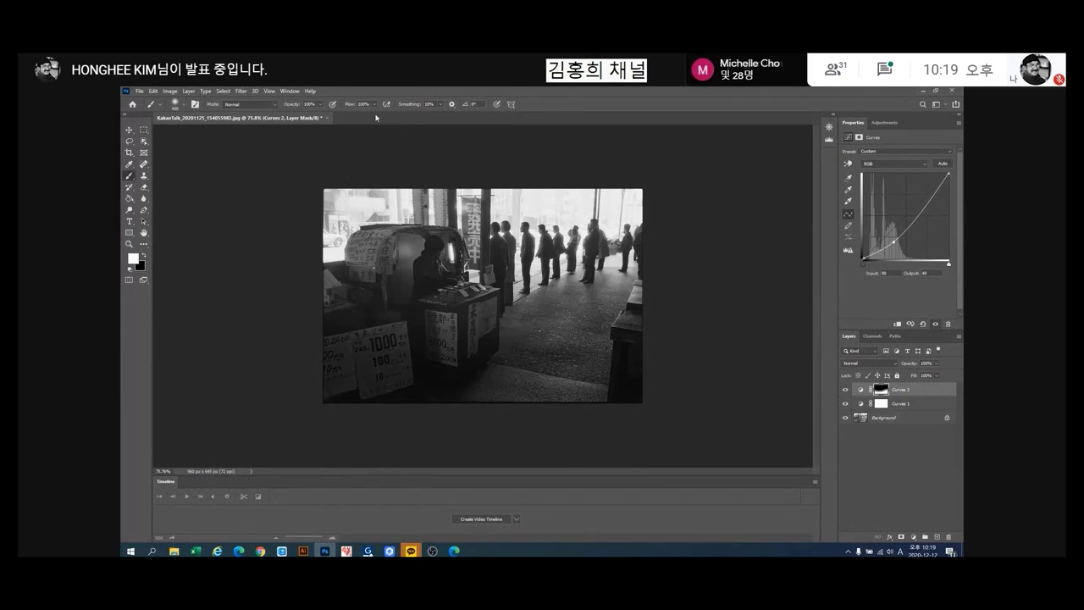
Lower the brush flow and check the effect of the Curves 2 layer by hiding and showing it.
click(376, 106)
drag(353, 118, 340, 120)
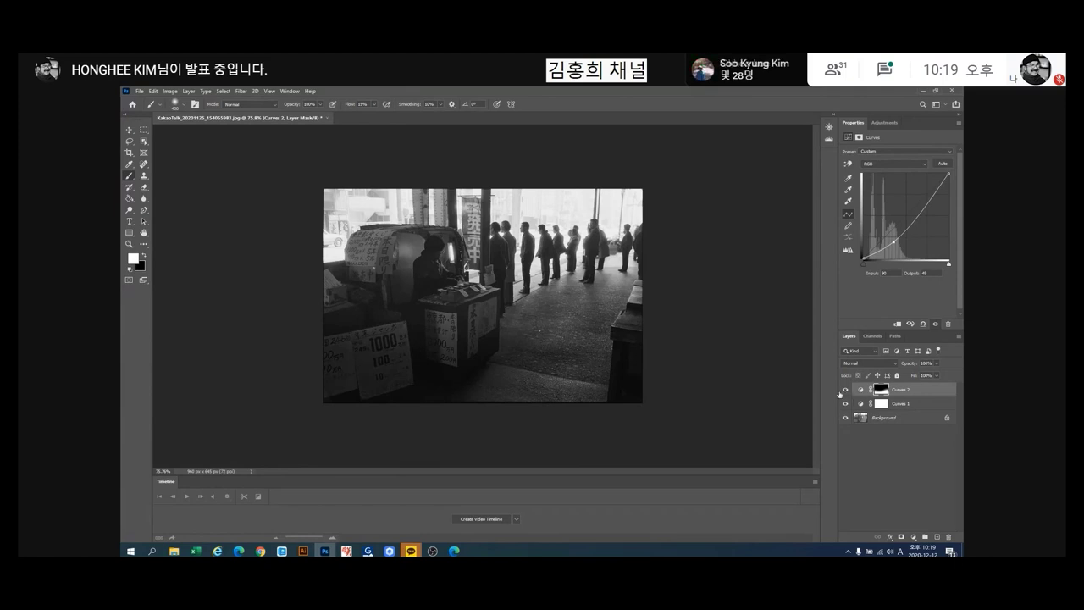
click(844, 391)
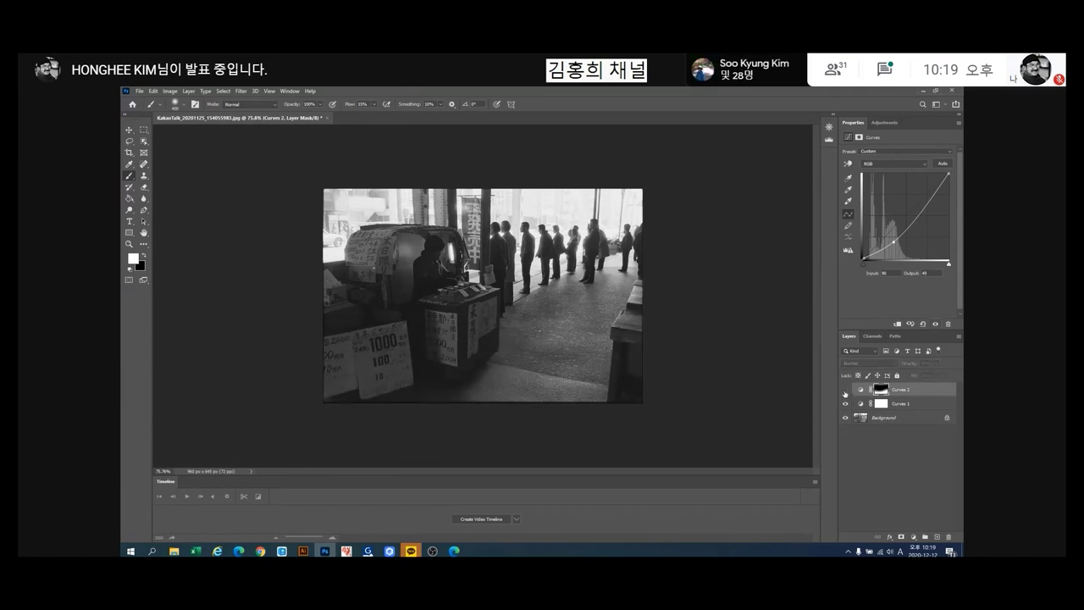
click(844, 392)
click(844, 390)
click(844, 391)
click(844, 390)
click(844, 390)
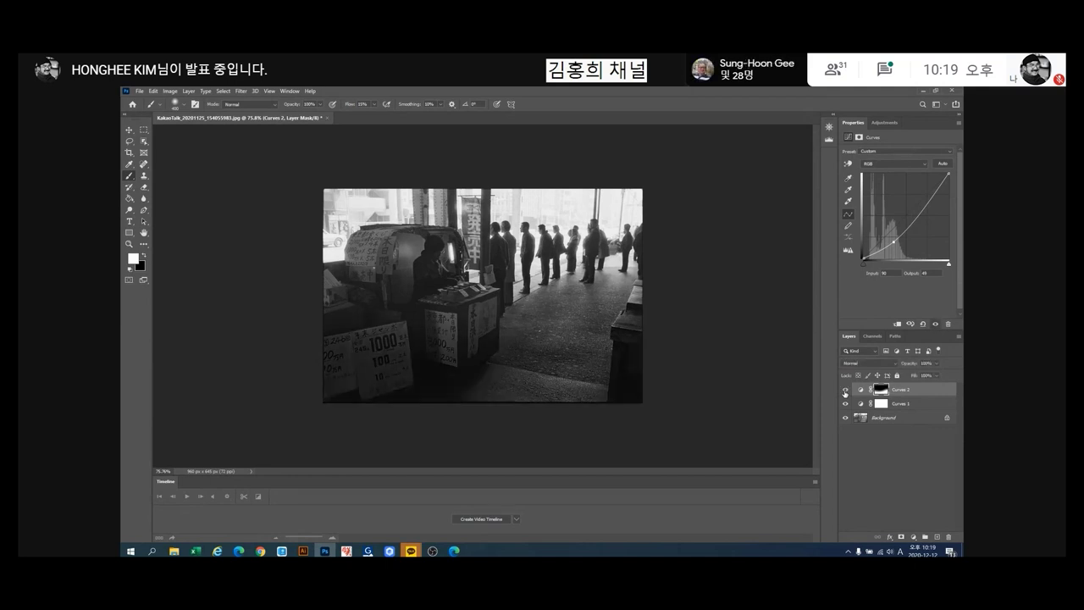
click(844, 390)
click(844, 390)
Darken the highlights on Curves 2 with on-image adjustment at input 234, output 197, and paint white on its mask over the bright background.
click(849, 164)
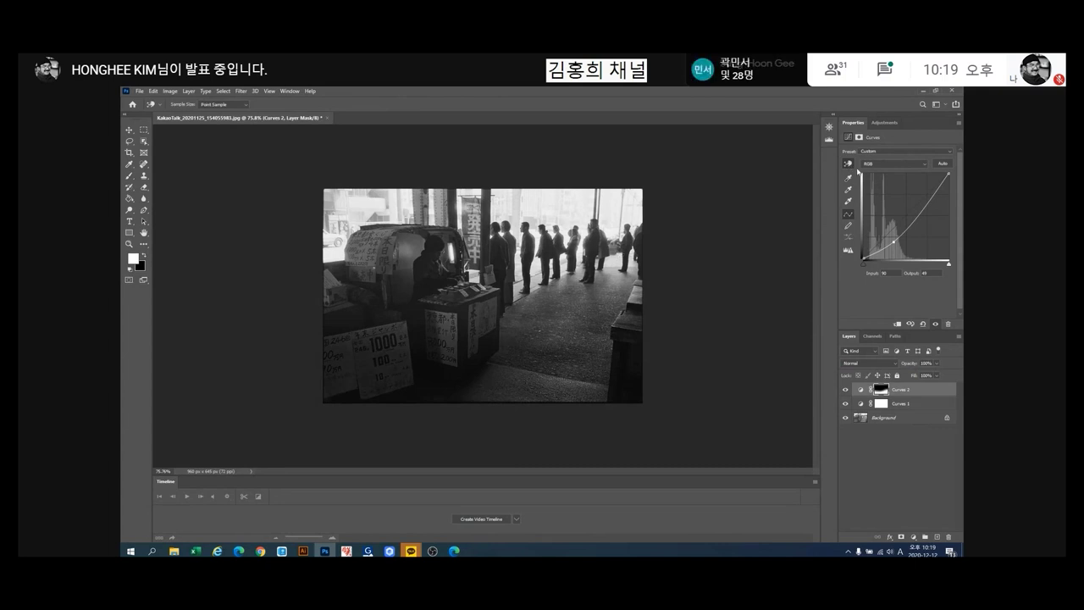
drag(555, 192, 556, 207)
click(129, 197)
click(143, 255)
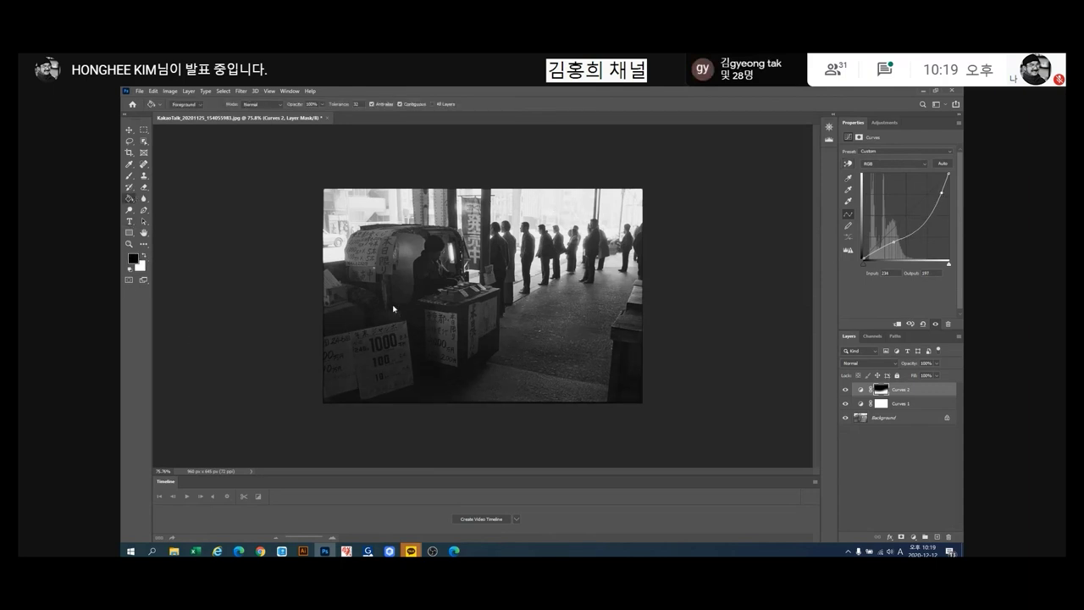
click(128, 176)
click(144, 255)
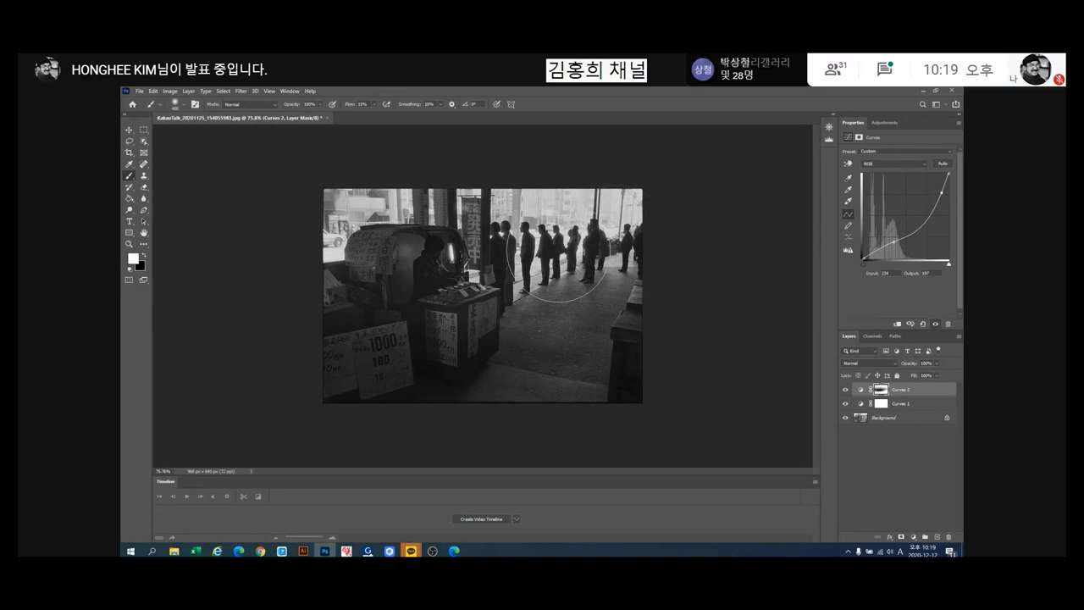
Compare the darkened background with the Curves 2 layer hidden and shown.
click(845, 390)
click(845, 391)
click(845, 390)
click(846, 390)
click(845, 391)
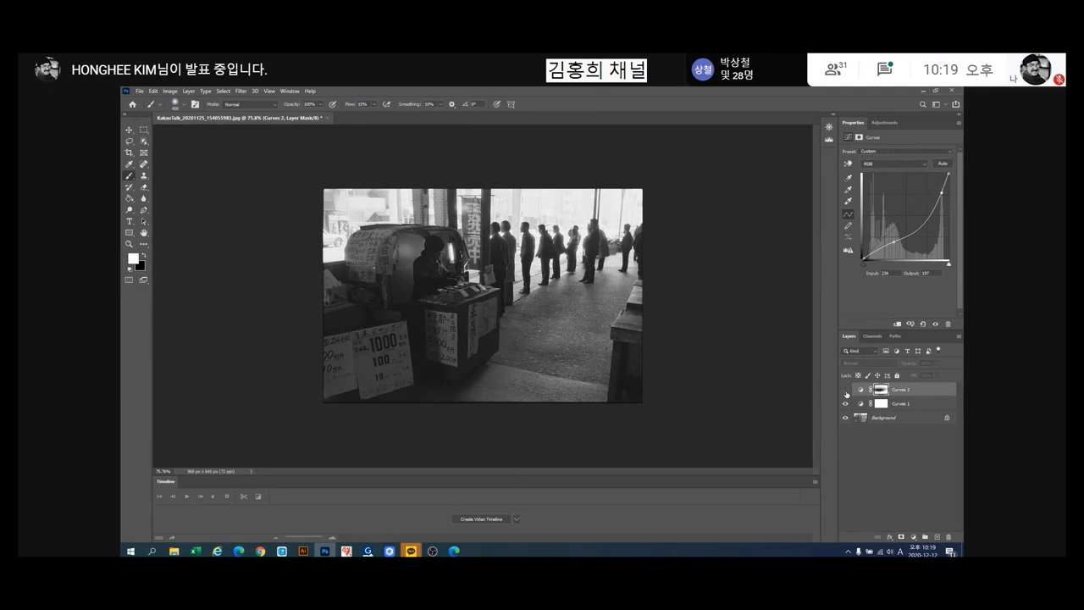
click(845, 390)
Compare the original photo with the edited version by hiding and showing both Curves layers.
click(845, 391)
click(845, 405)
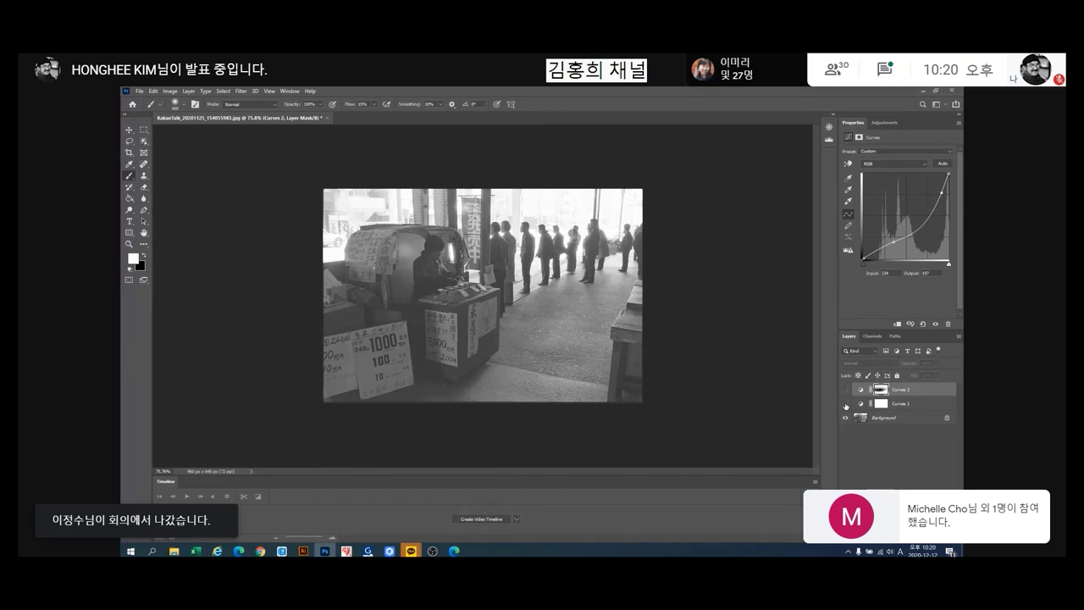
click(845, 404)
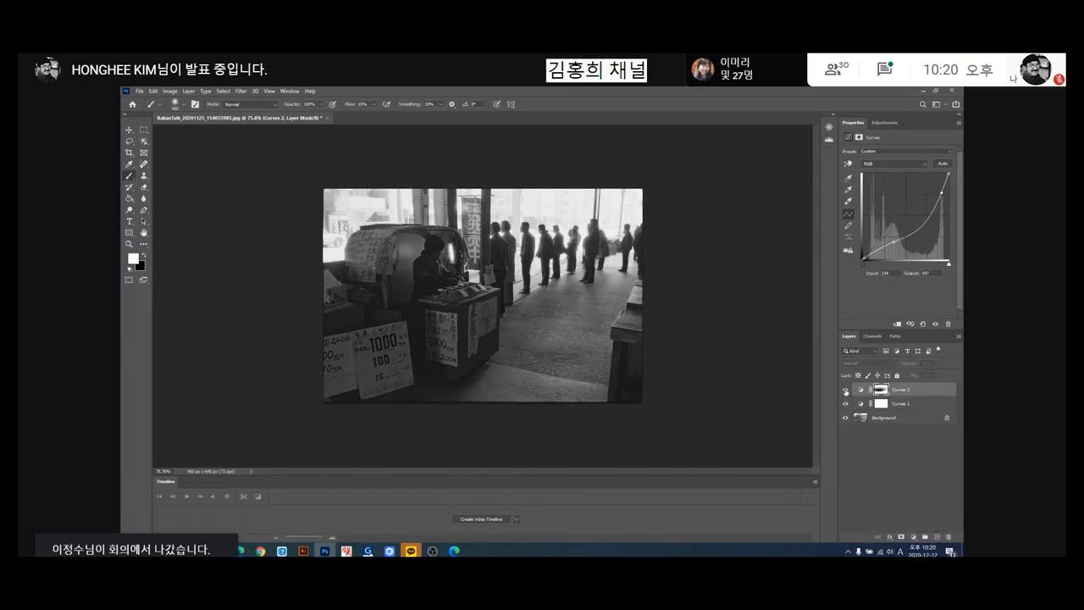
click(845, 389)
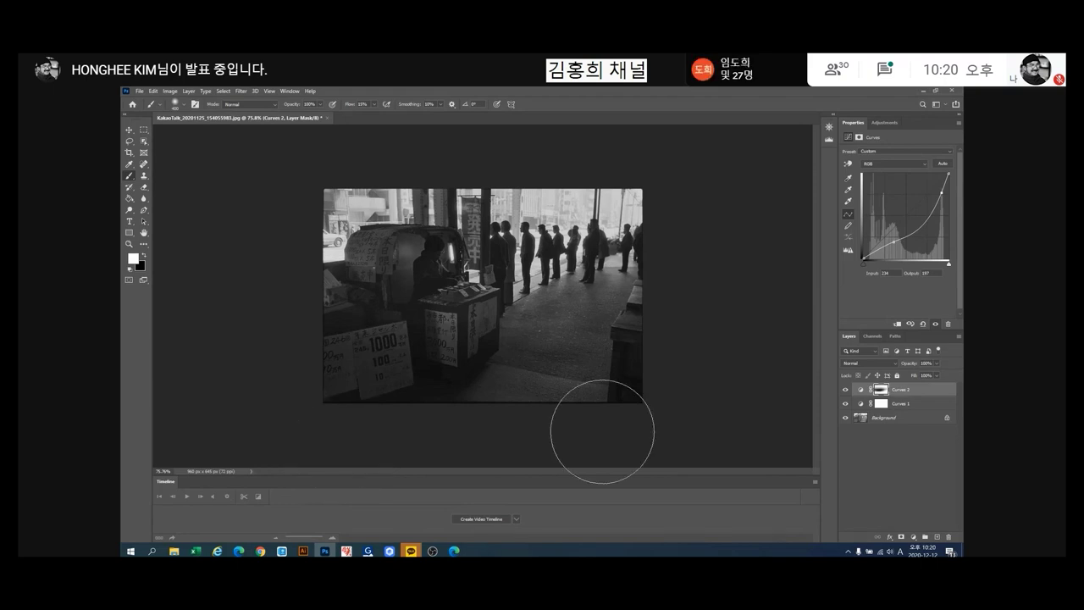
click(844, 390)
click(844, 404)
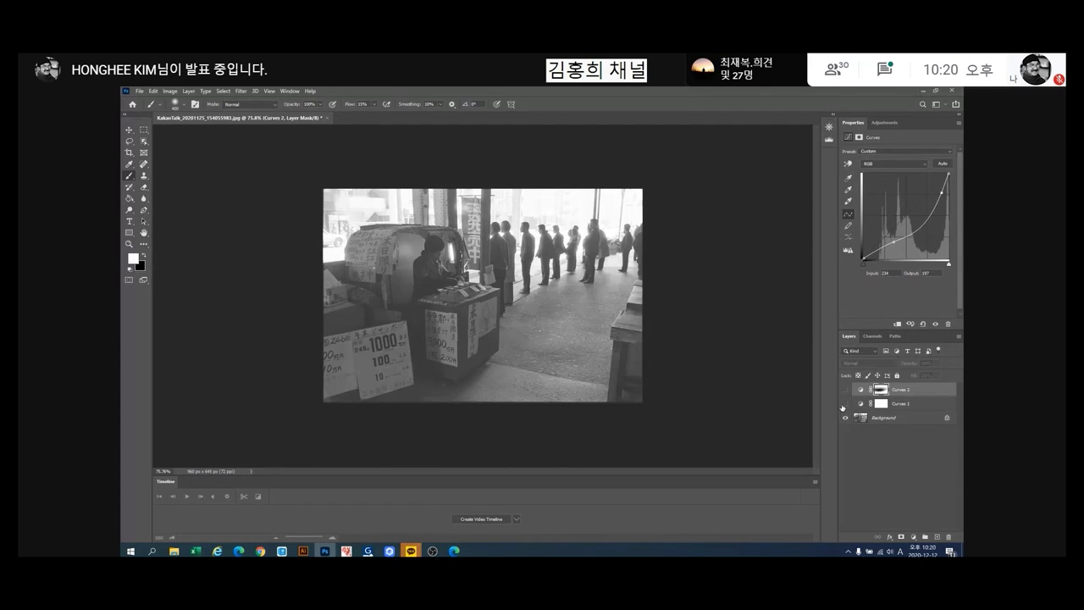
click(844, 404)
click(845, 389)
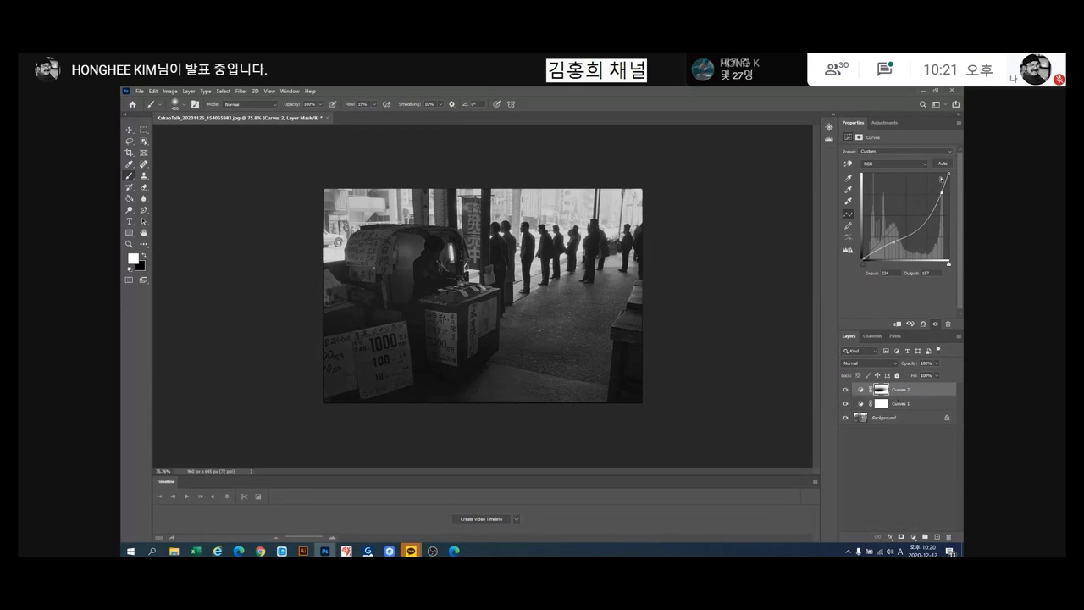
Close the street photo without saving and open the alley photo with the corrugated sheds from the image folder.
click(937, 91)
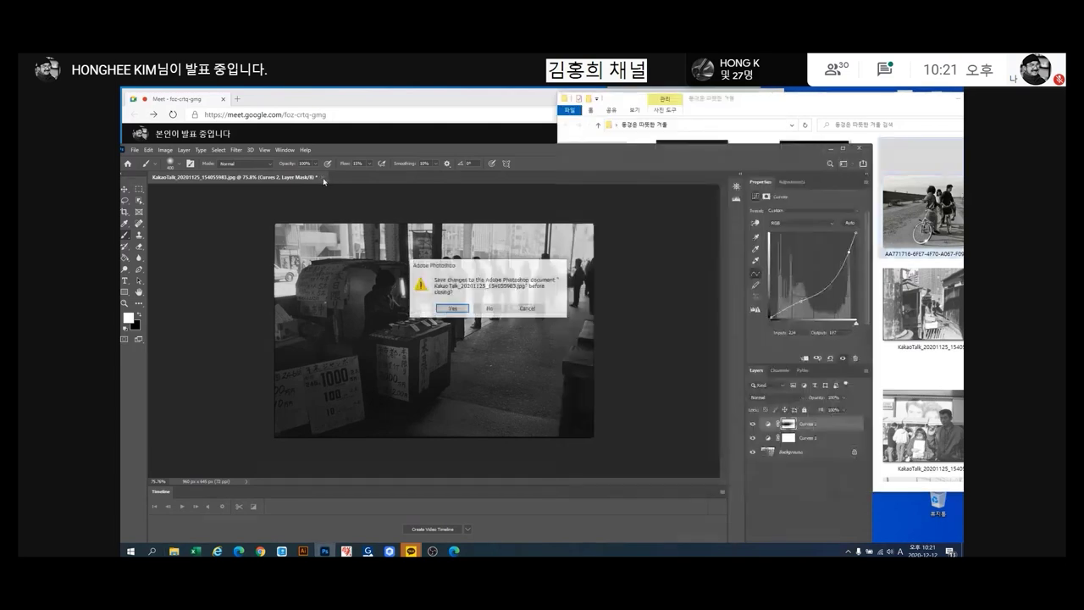
click(491, 309)
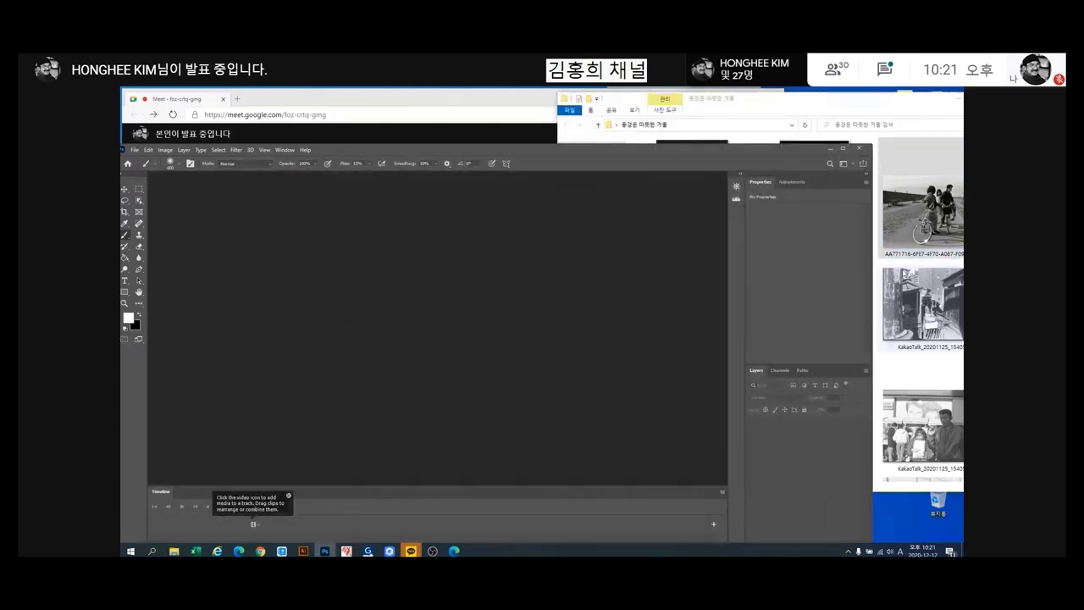
drag(825, 300, 436, 350)
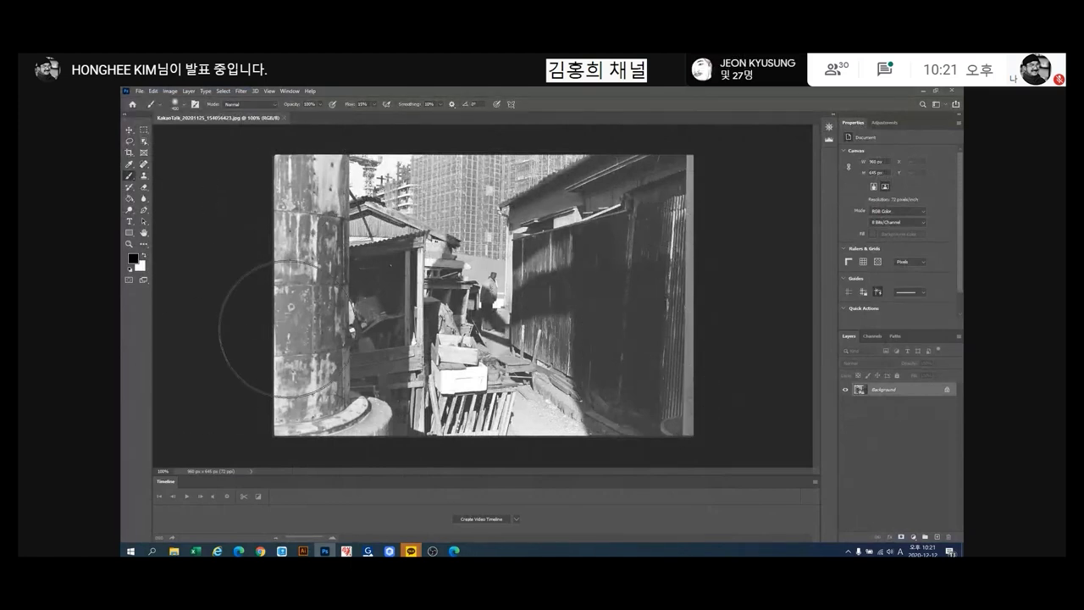
Add a Curves adjustment layer and shape an S-curve with a raised highlight point and a shadow point at input 97, output 47.
scroll(309, 203, down, 2)
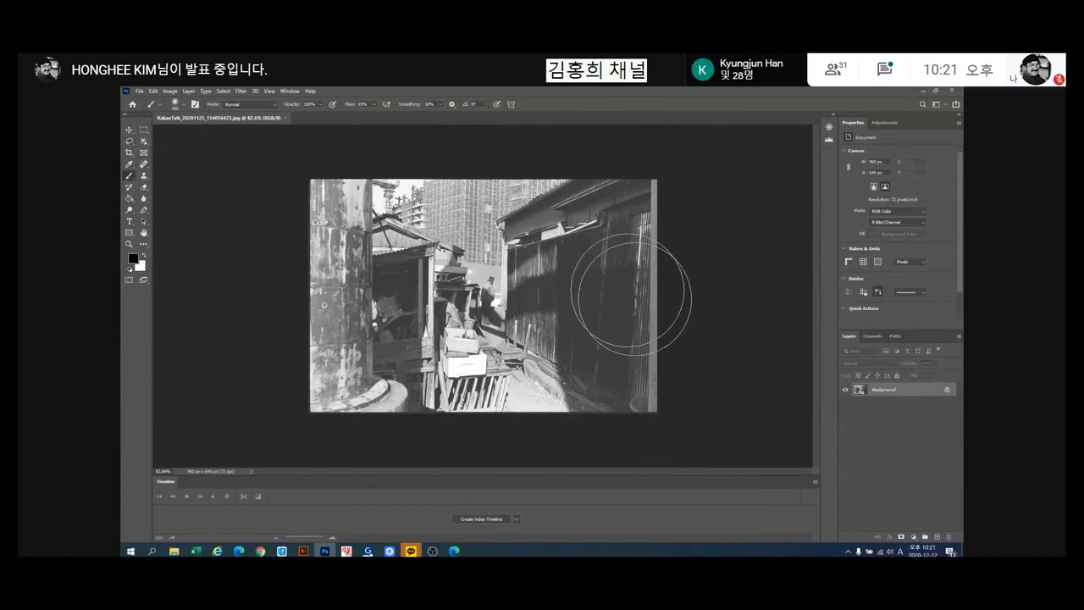
scroll(465, 449, up, 2)
scroll(485, 419, down, 1)
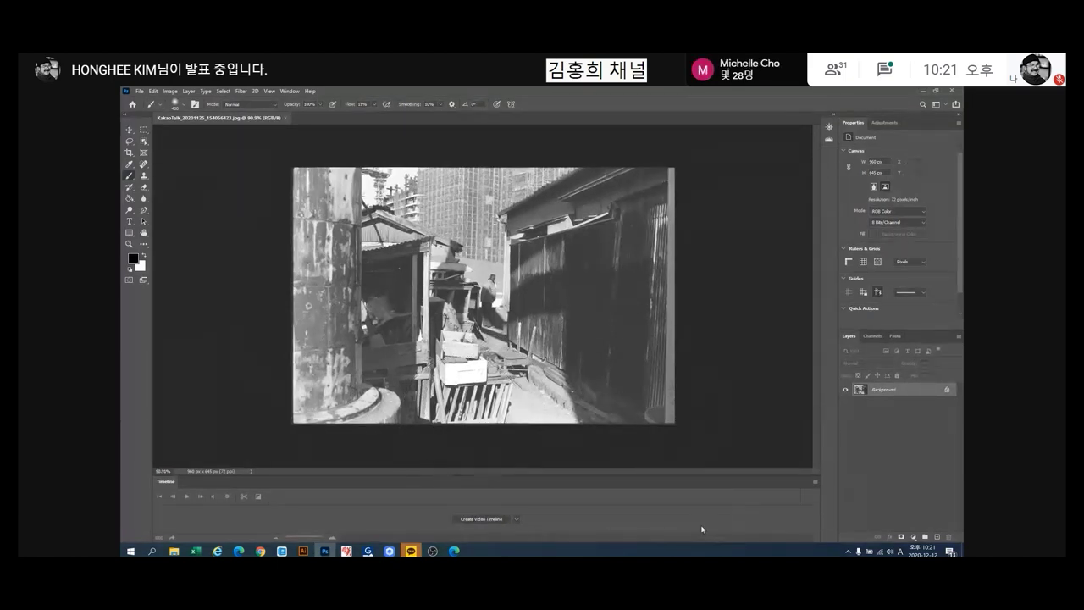
click(914, 537)
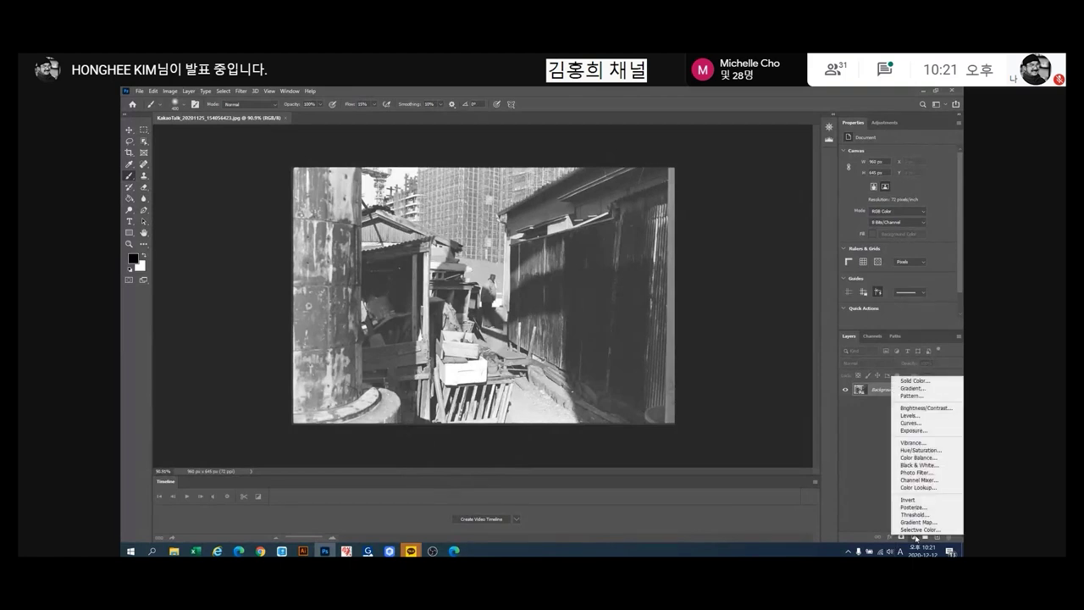
click(933, 421)
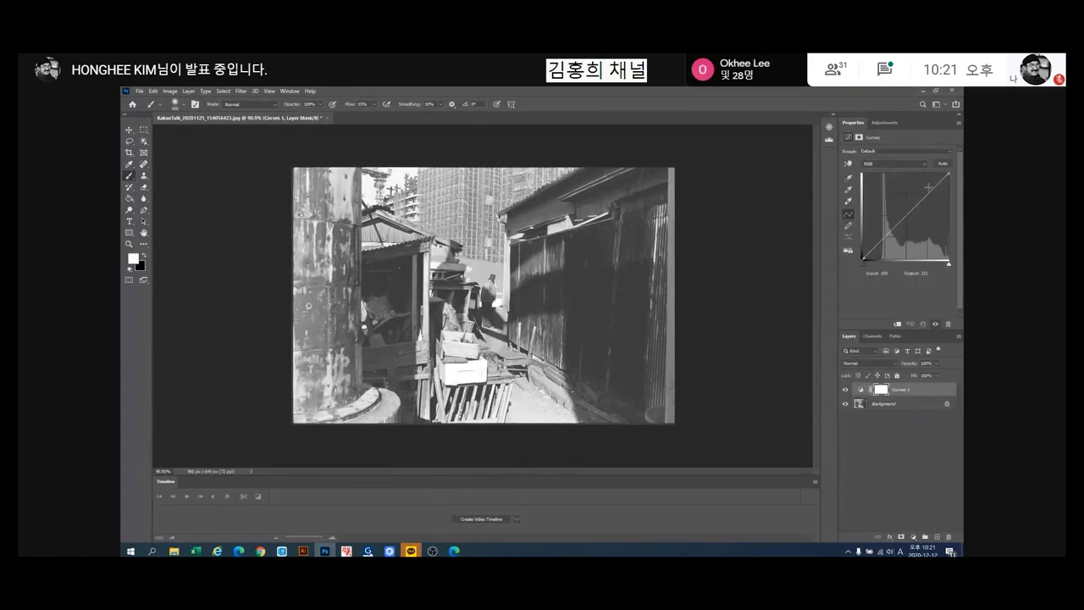
click(930, 187)
drag(894, 239, 896, 242)
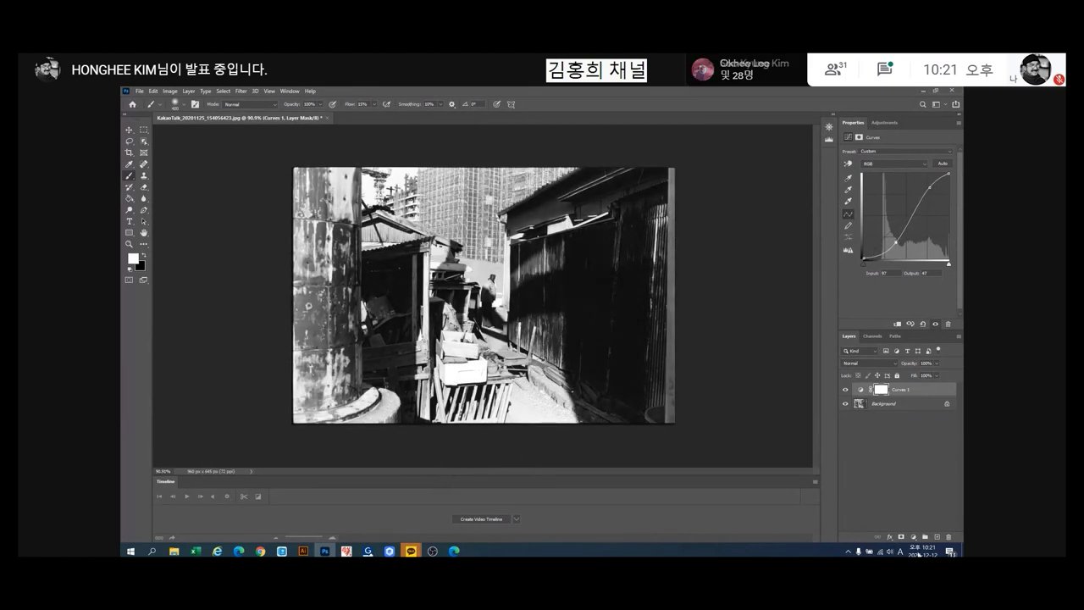
Add a second Curves adjustment layer and darken the large pillar with on-image adjustment, placing a point at about input 237, output 199.
click(912, 537)
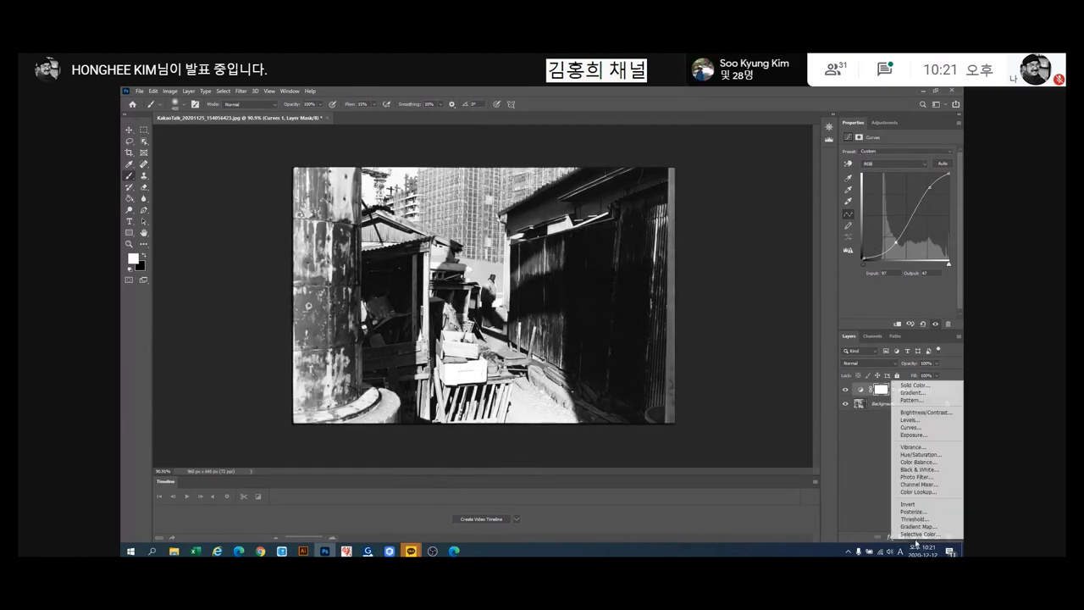
click(914, 426)
click(848, 176)
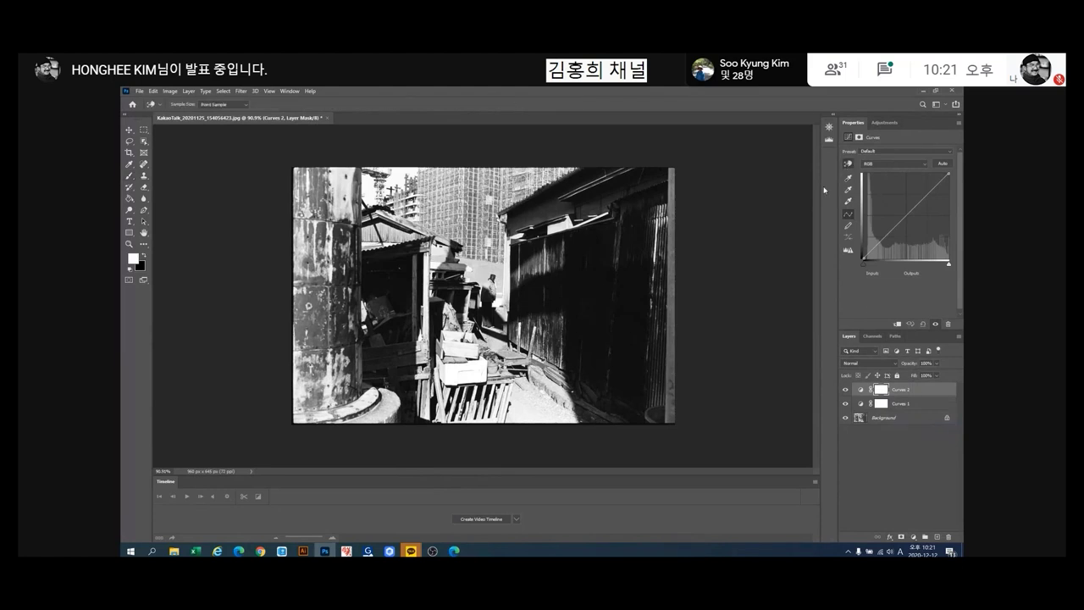
click(307, 250)
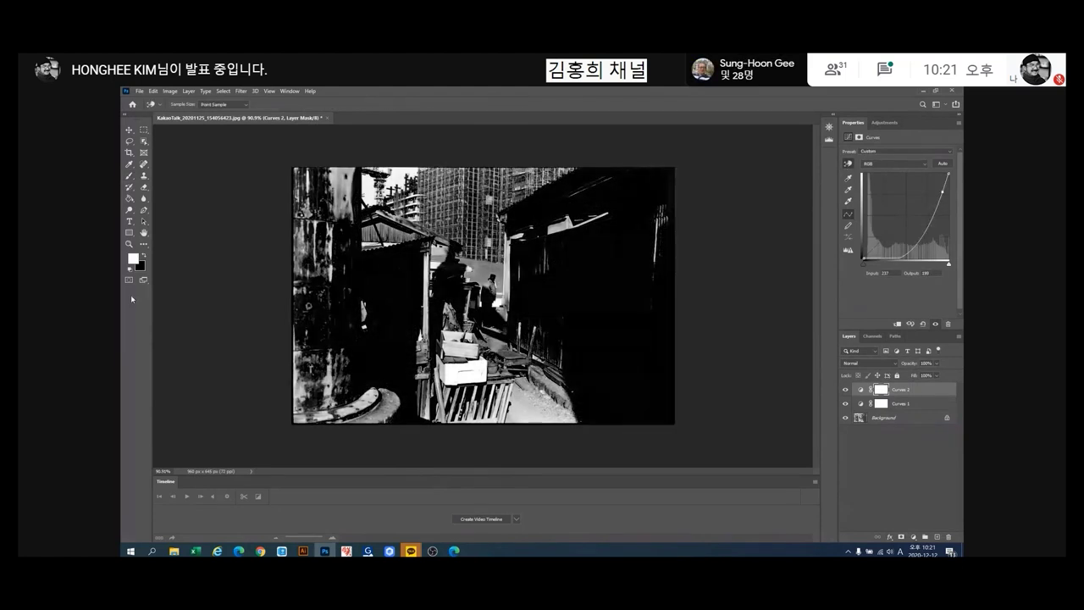
Fill the alley photo's Curves 2 mask with black using the Paint Bucket tool.
click(131, 200)
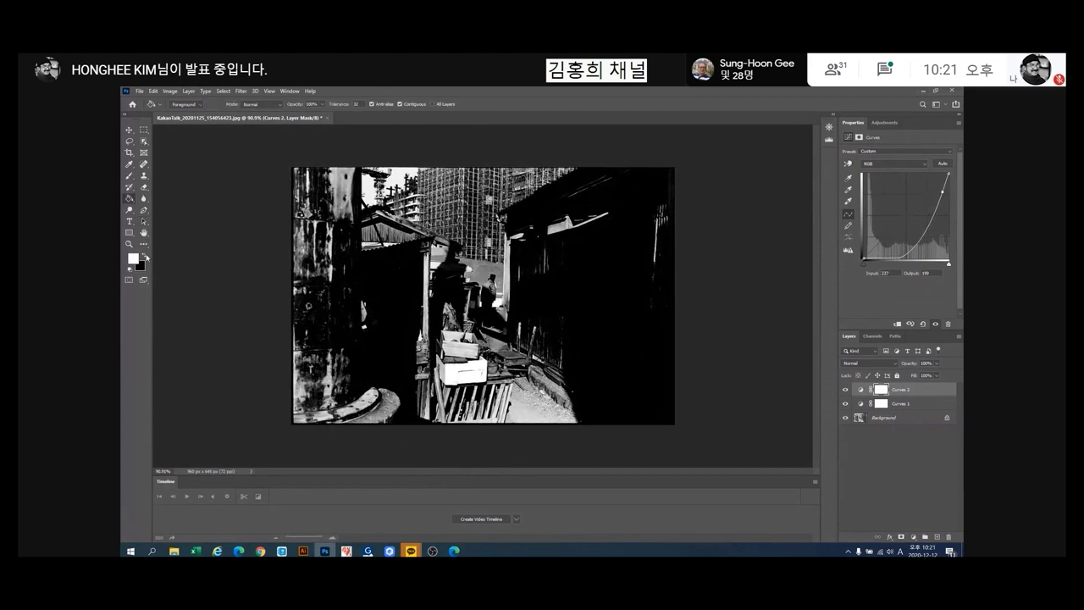
click(315, 272)
Paint white on the Curves 2 mask over the pillar and outer areas with the Brush tool, and undock the Timeline panel.
key(b)
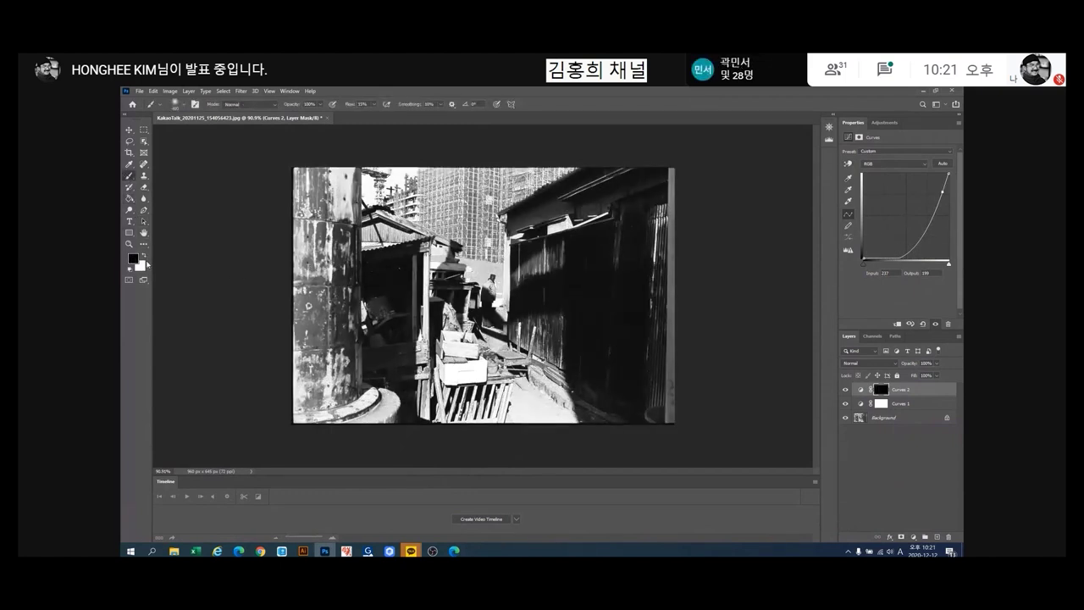
mouse_move(287, 192)
mouse_down()
mouse_move(274, 263)
mouse_move(309, 207)
mouse_move(289, 303)
mouse_move(355, 439)
mouse_move(308, 406)
mouse_move(286, 288)
mouse_move(303, 215)
mouse_move(311, 220)
mouse_move(237, 408)
mouse_up()
drag(355, 481, 360, 508)
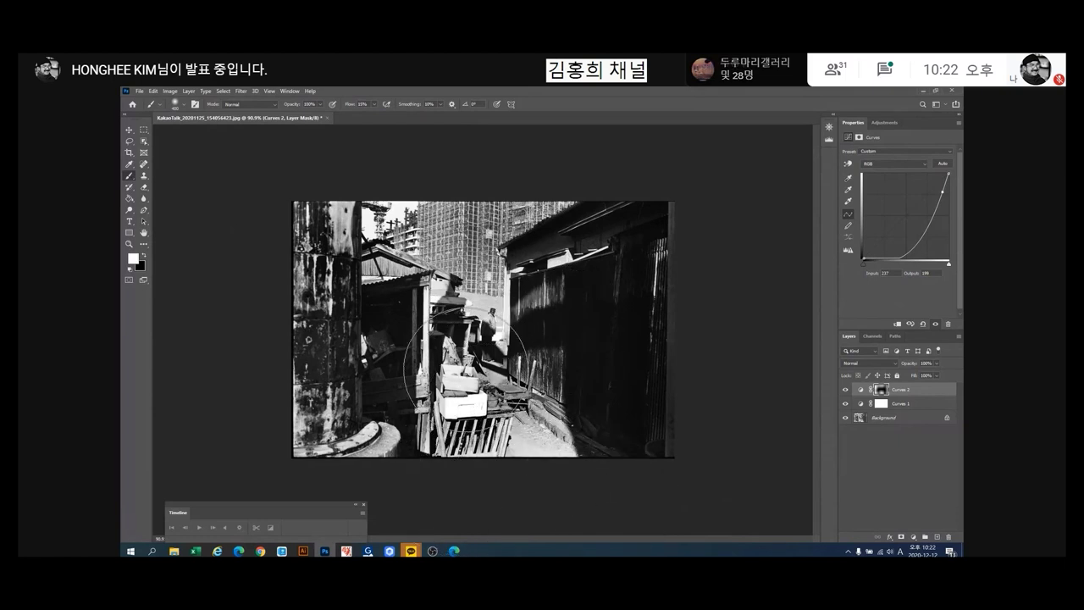
Reduce the brush size for finer painting on the alley photo's Curves 2 mask.
key(bracketleft)
key(bracketleft)
key(bracketleft)
key(bracketleft)
key(bracketleft)
key(bracketleft)
key(bracketleft)
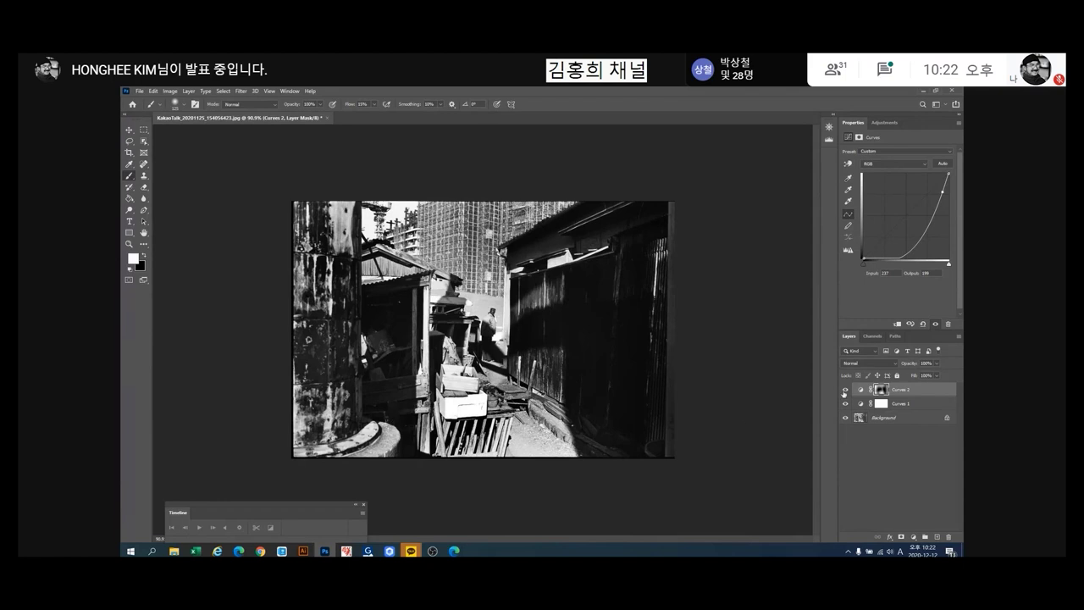
Compare the alley photo before and after by hiding and showing the Curves 2 and Curves 1 layers.
click(844, 392)
click(844, 406)
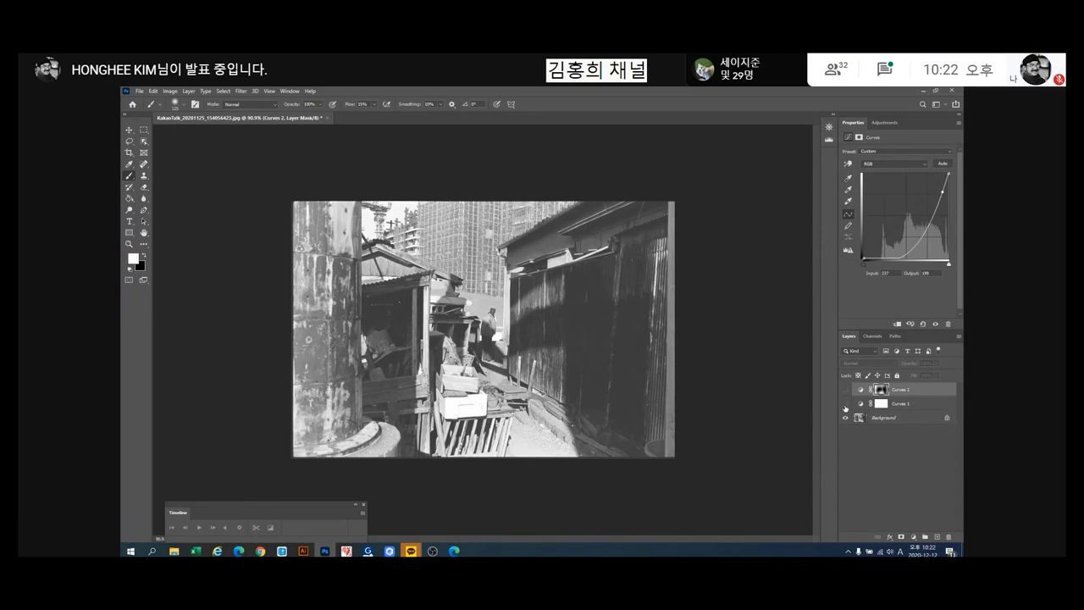
click(844, 405)
click(845, 390)
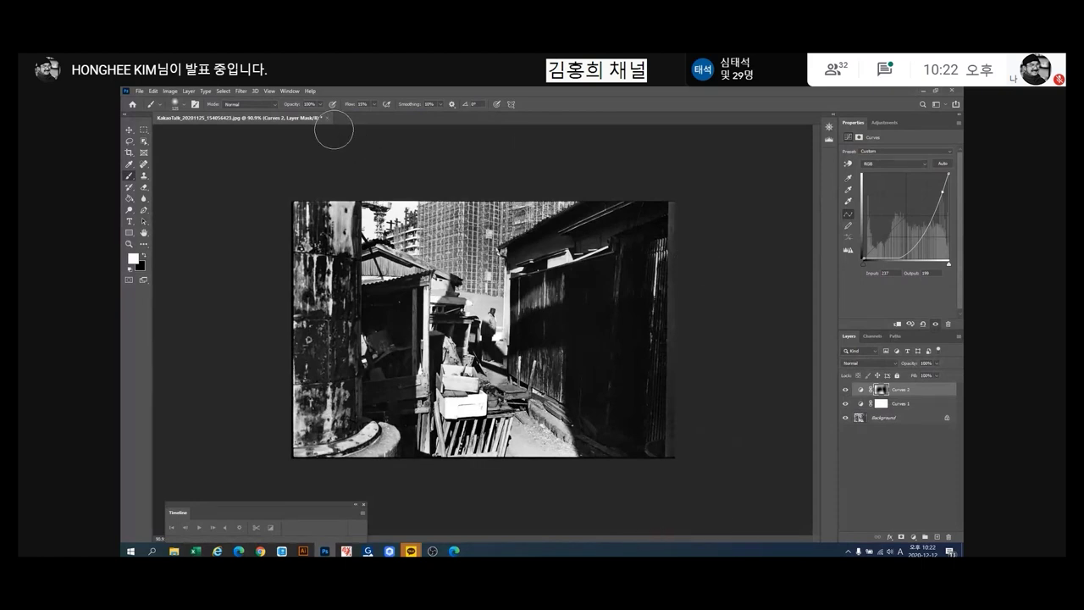
Close the alley photo without saving and open the bench photo KakaoTalk_20201125_154103128.jpg from the image folder in a maximized window.
click(328, 118)
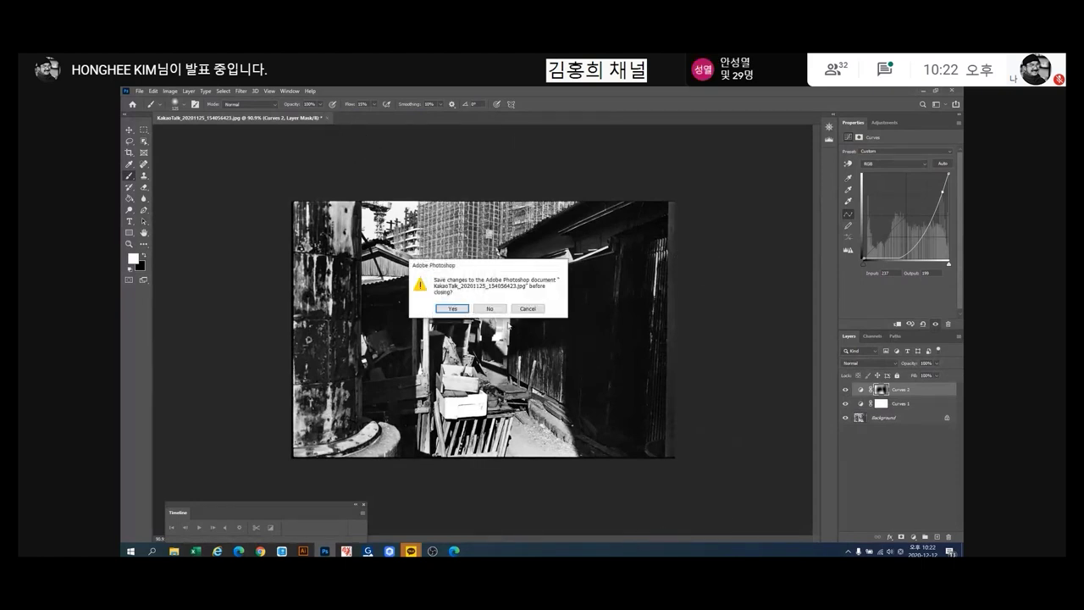
click(490, 308)
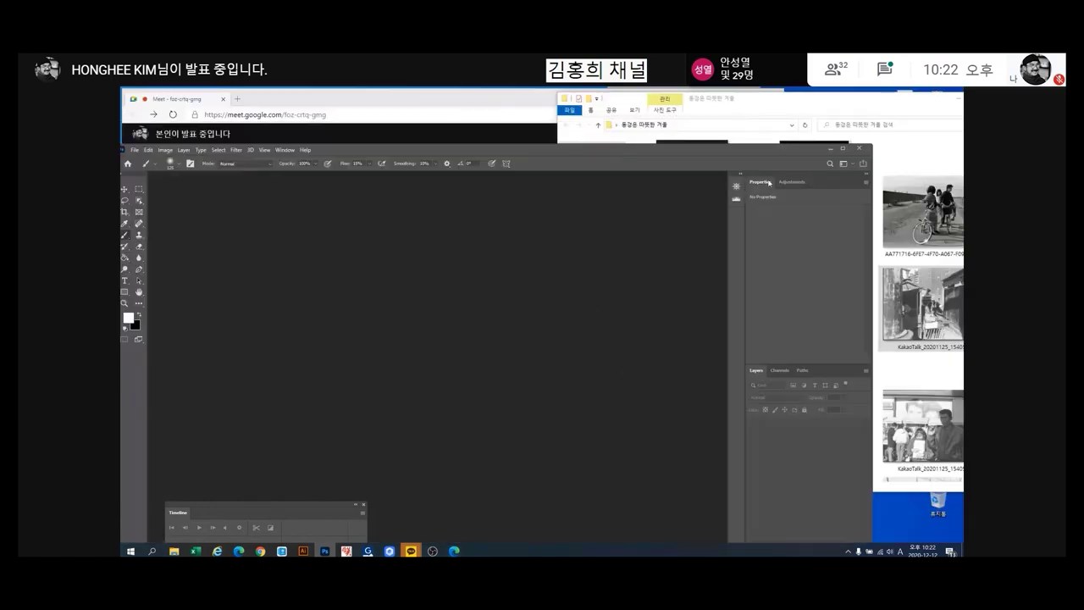
drag(756, 154, 682, 440)
scroll(813, 296, down, 5)
drag(813, 305, 552, 482)
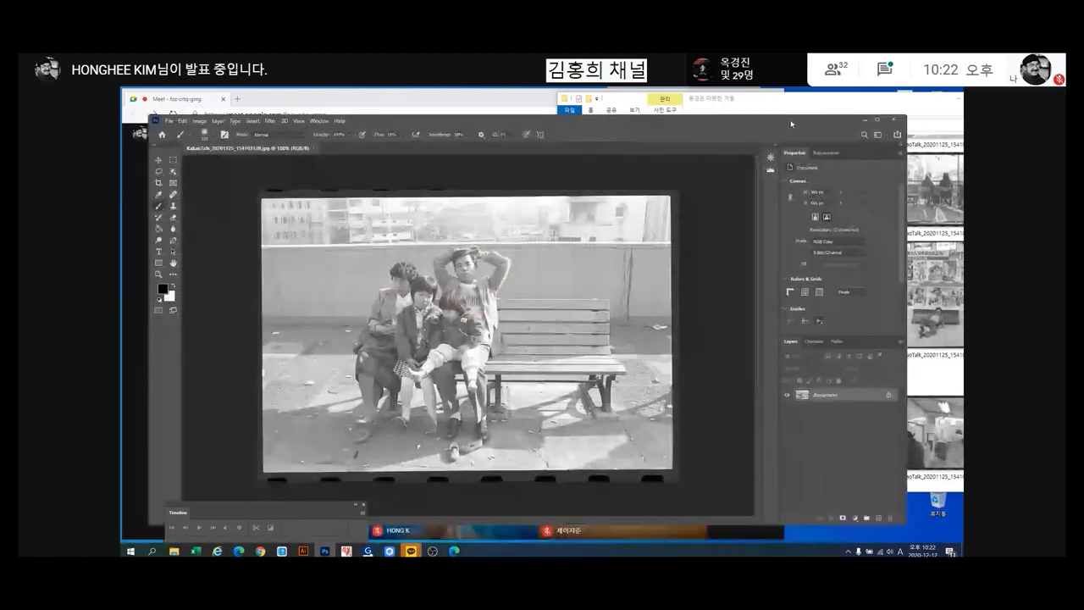
drag(790, 119, 809, 118)
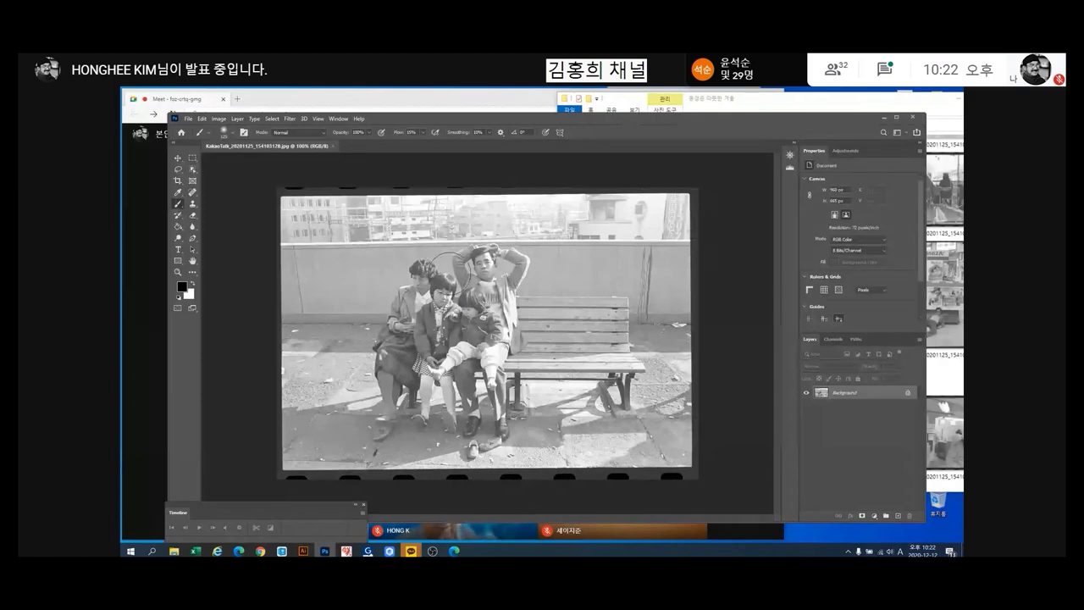
drag(631, 125, 629, 107)
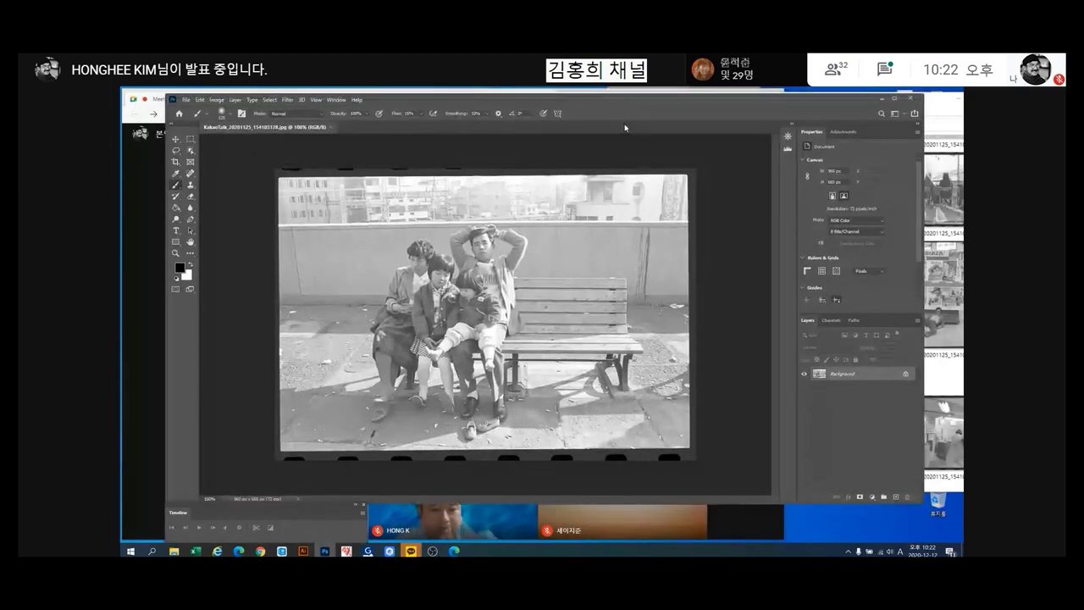
drag(575, 505, 575, 535)
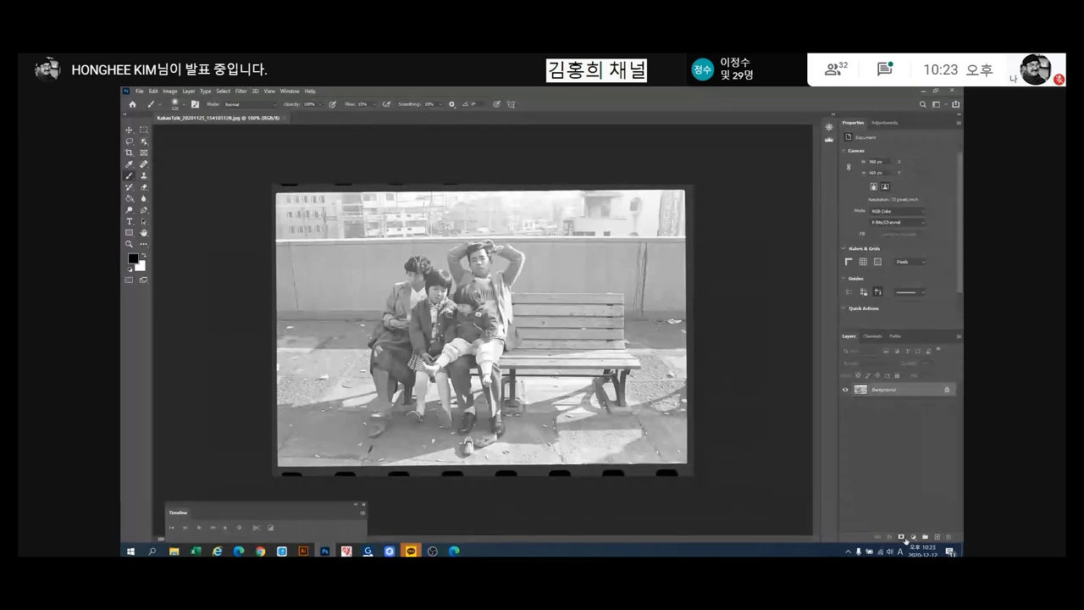
Add a Curves adjustment layer to the bench photo and shape an S-curve with a shadow point at about input 101, output 31, plus a highlight point.
click(906, 538)
click(926, 429)
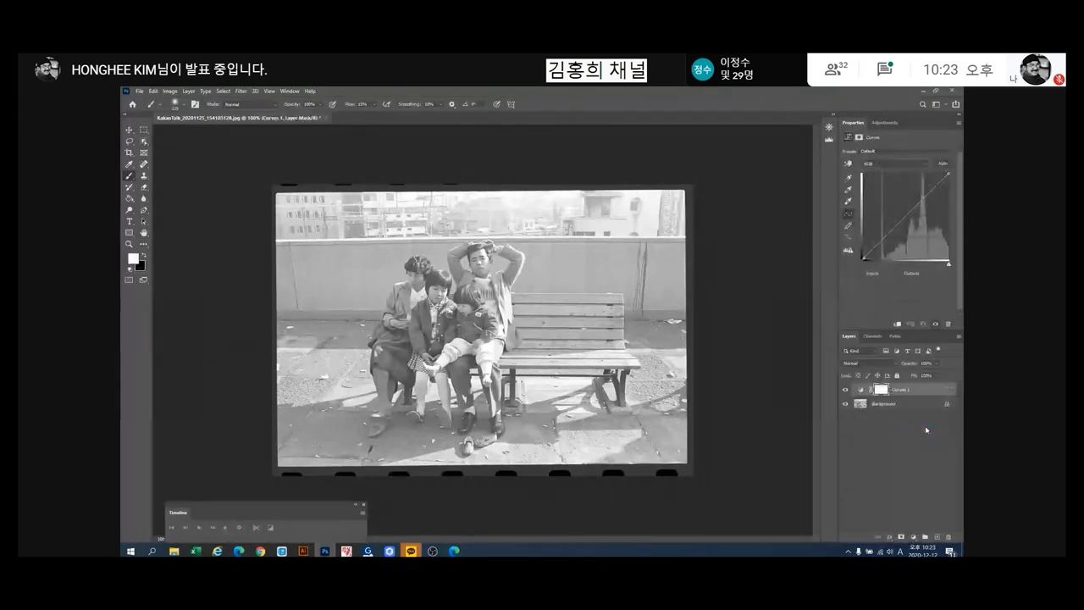
drag(886, 231, 897, 248)
drag(931, 201, 930, 201)
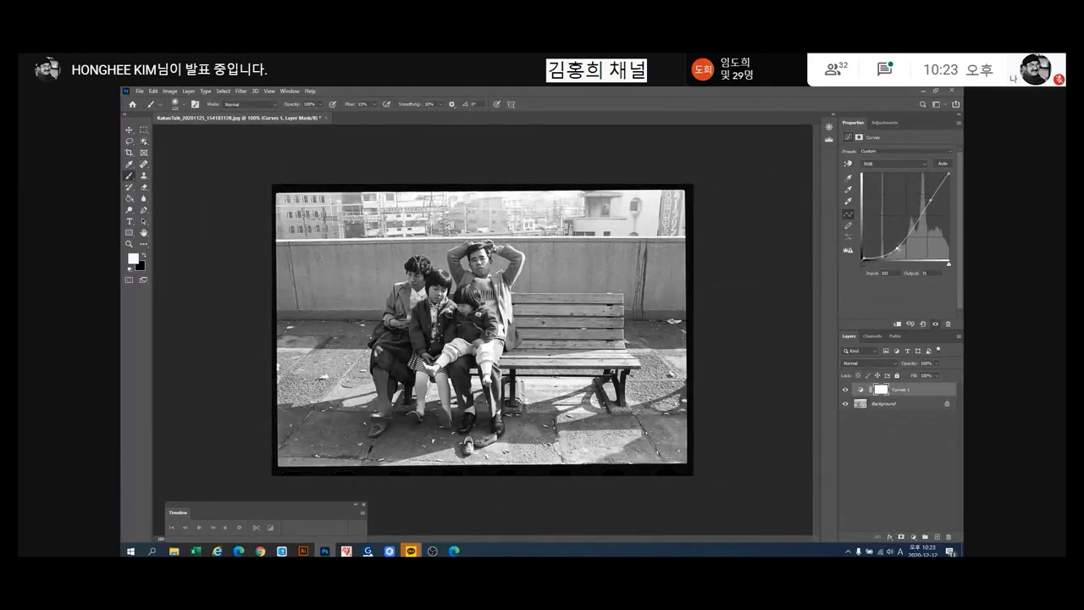
Toggle the bench photo's Curves 1 layer repeatedly to compare the contrast before and after.
click(844, 393)
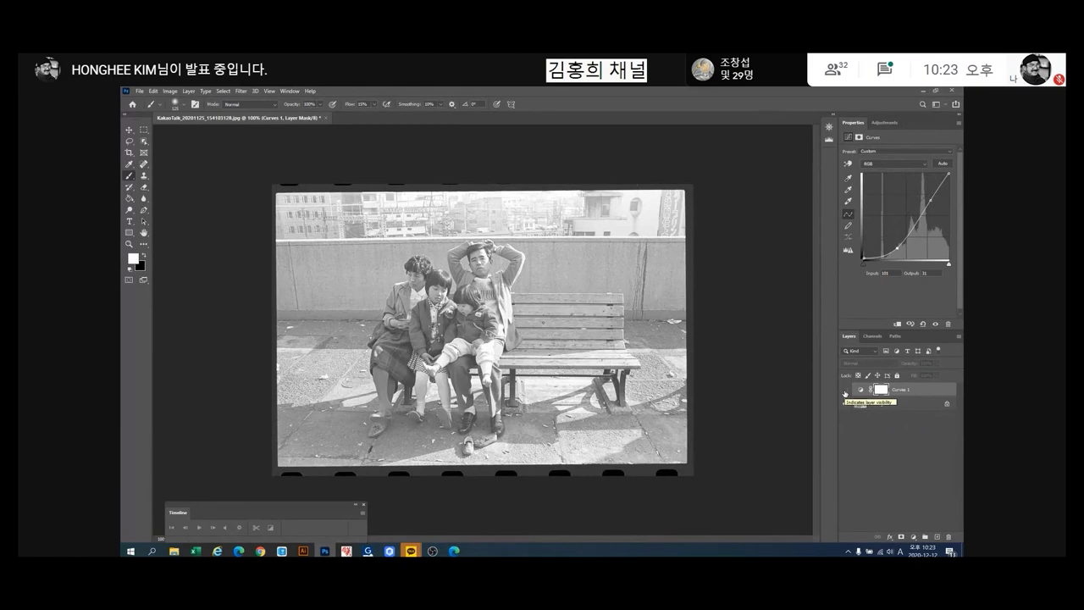
click(845, 389)
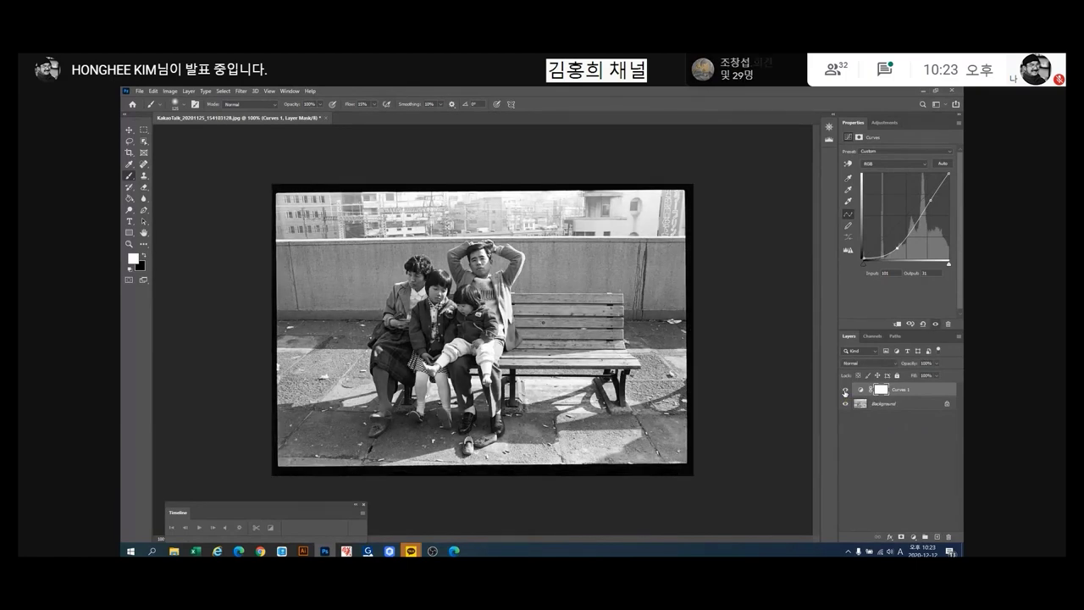
click(844, 390)
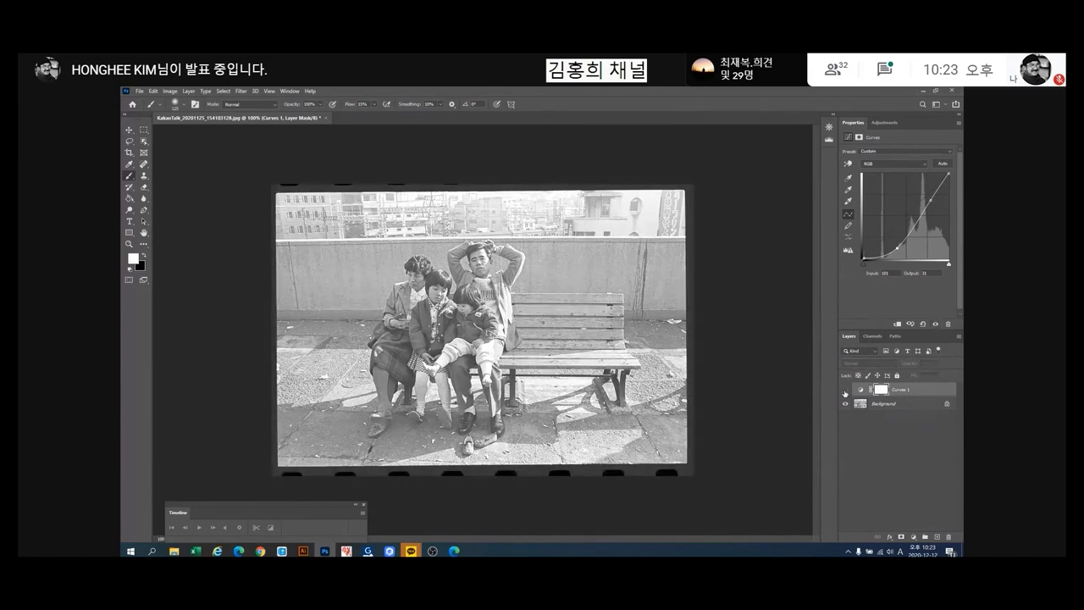
click(844, 390)
click(844, 389)
click(844, 389)
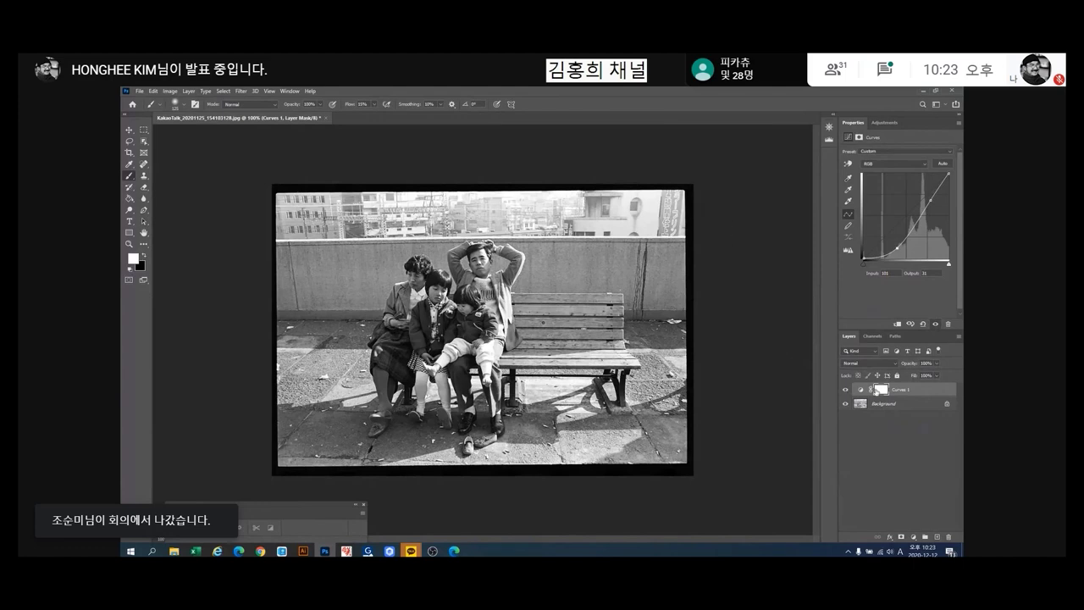
click(845, 389)
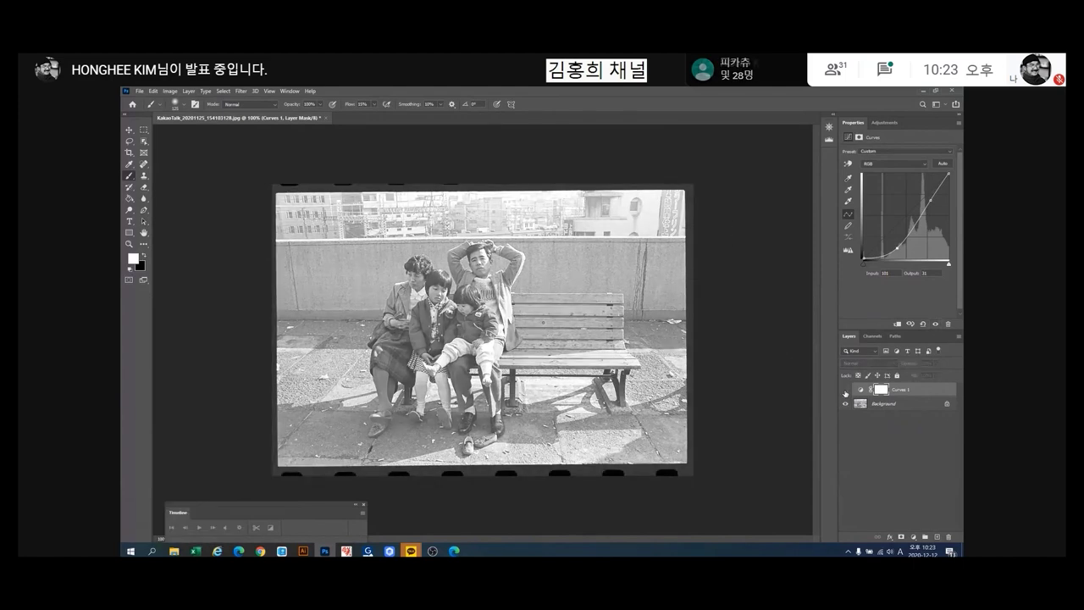
click(844, 389)
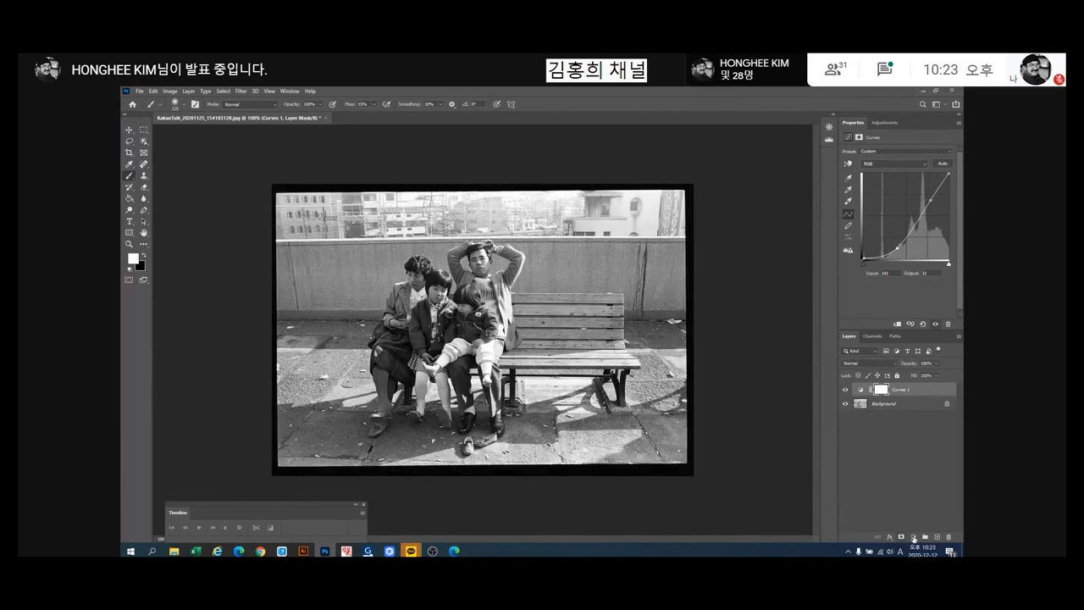
Add a second Curves adjustment layer and darken the pavement with on-image adjustment, placing a point at about input 141, output 95.
click(914, 539)
click(918, 417)
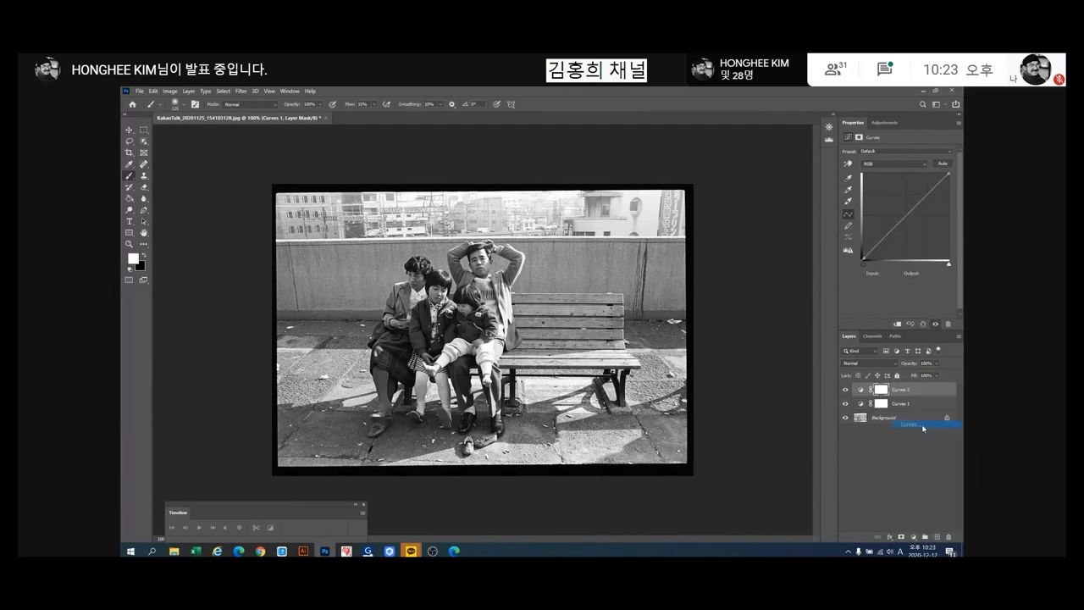
click(848, 163)
drag(666, 437, 676, 457)
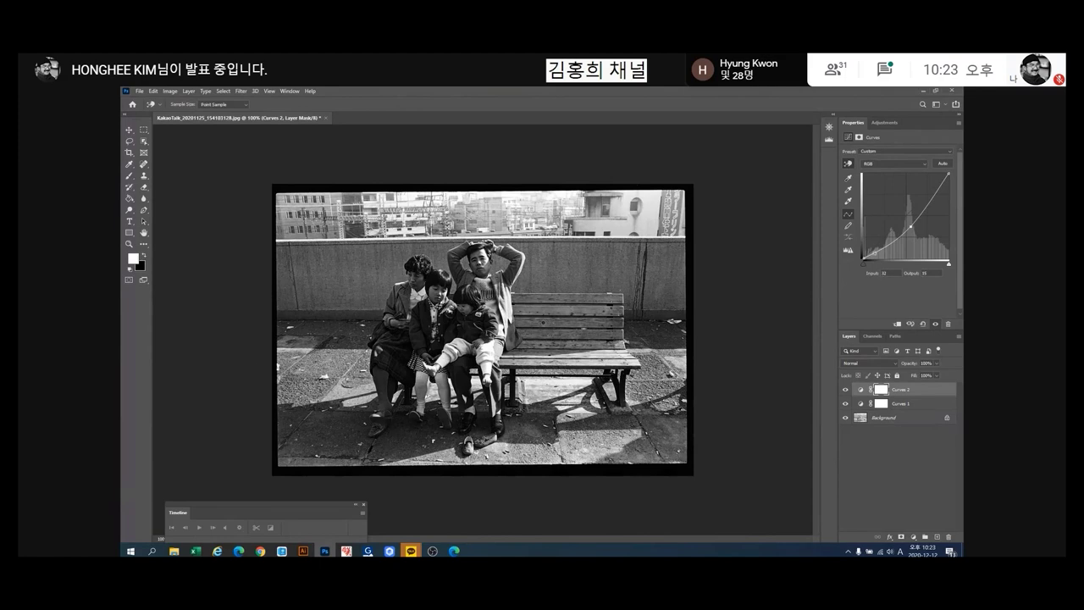
Fill the bench photo's Curves 2 mask with black using the Paint Bucket tool.
click(132, 199)
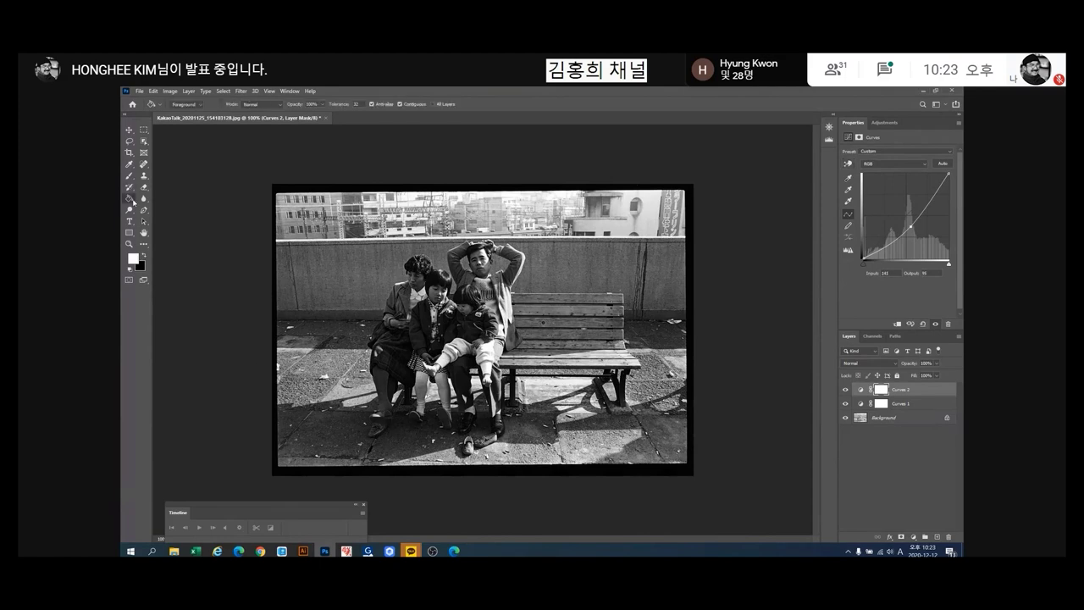
click(144, 255)
click(414, 314)
Paint white on the Curves 2 mask over the pavement and outer areas around the bench with the Brush tool.
click(130, 175)
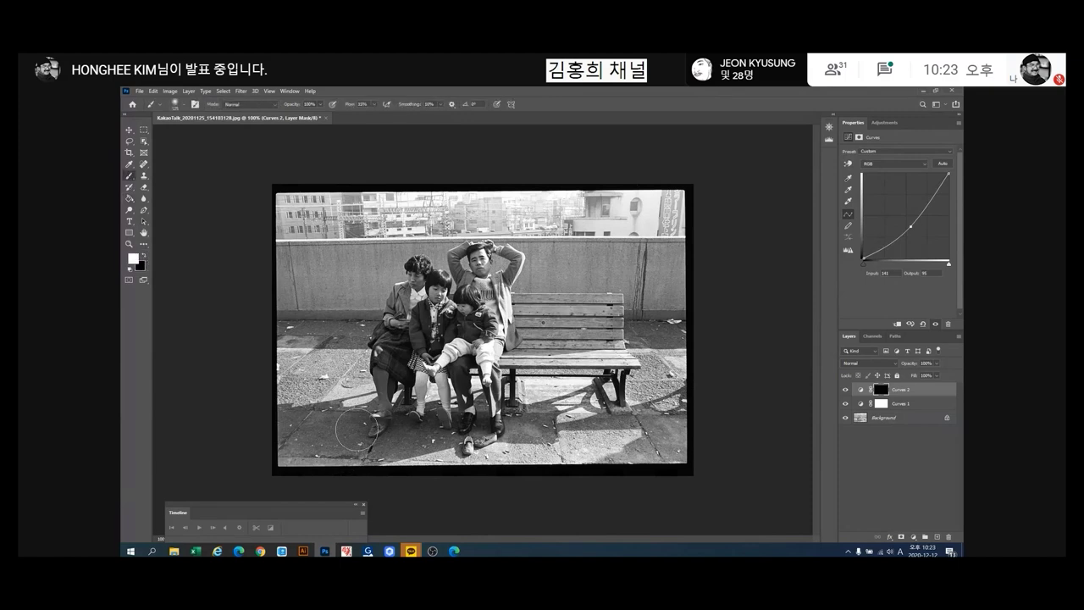
drag(399, 433, 249, 462)
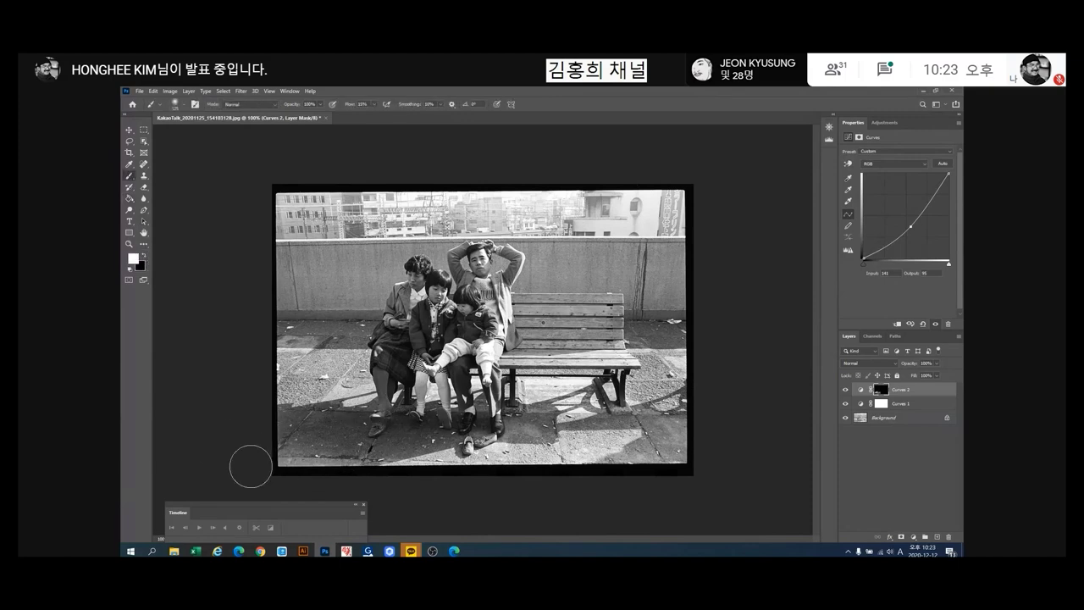
mouse_move(605, 449)
mouse_down()
mouse_move(605, 480)
mouse_move(625, 492)
mouse_move(659, 479)
mouse_move(598, 480)
mouse_move(679, 374)
mouse_move(457, 432)
mouse_move(649, 450)
mouse_move(636, 469)
mouse_move(704, 423)
mouse_move(659, 437)
mouse_move(629, 464)
mouse_move(723, 285)
mouse_move(652, 254)
mouse_move(697, 247)
mouse_move(743, 263)
mouse_move(674, 277)
mouse_move(613, 306)
mouse_move(267, 248)
mouse_move(287, 267)
mouse_move(242, 328)
mouse_up()
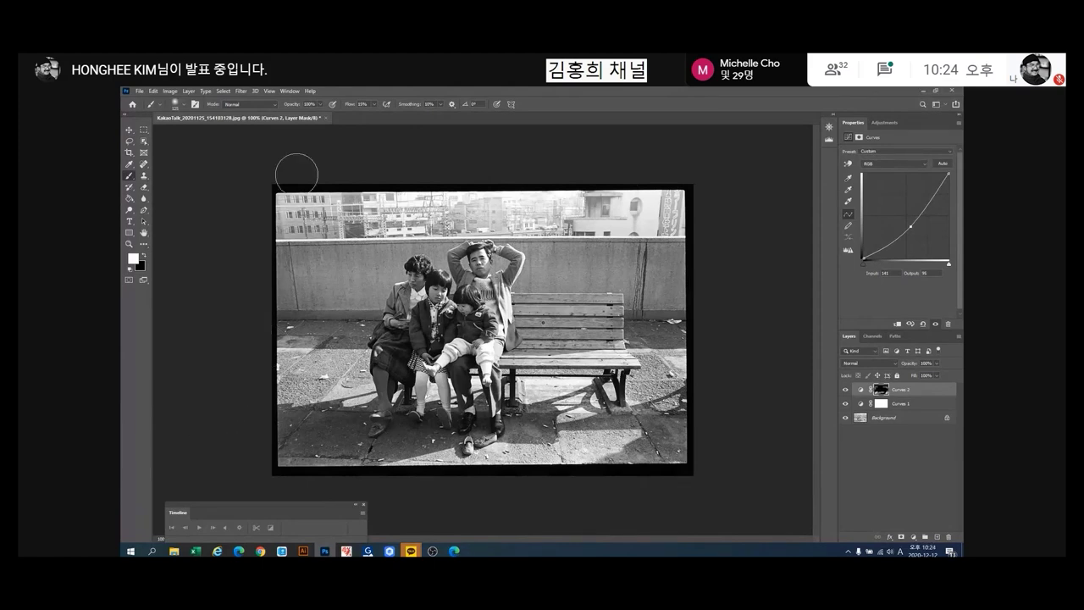
Lower the brush opacity to 15% and enlarge the brush for the background buildings and sky.
click(321, 106)
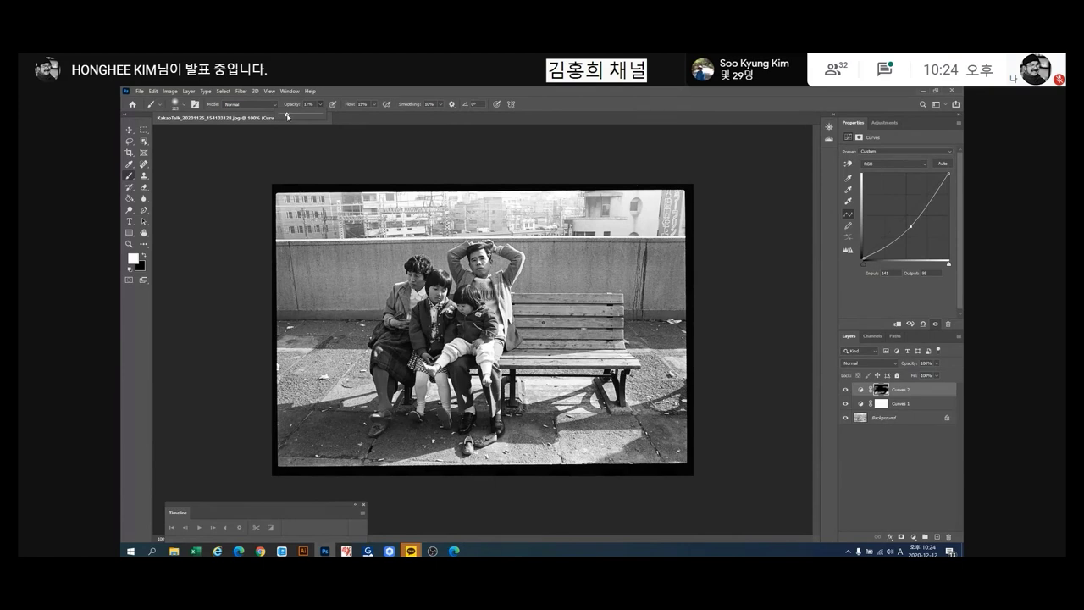
click(363, 160)
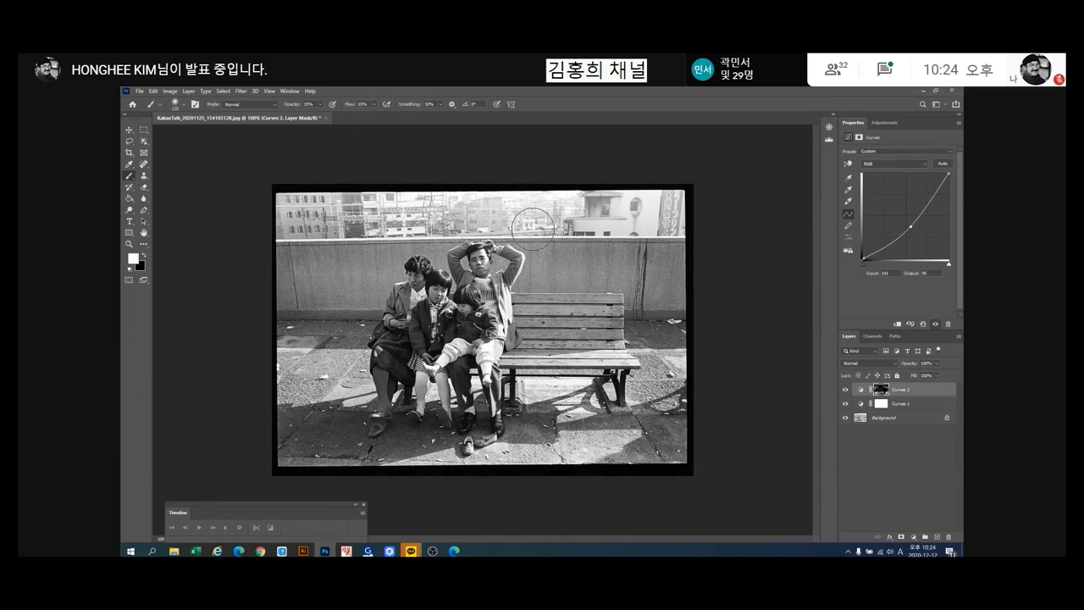
key(bracketright)
key(bracketright)
key(bracketright)
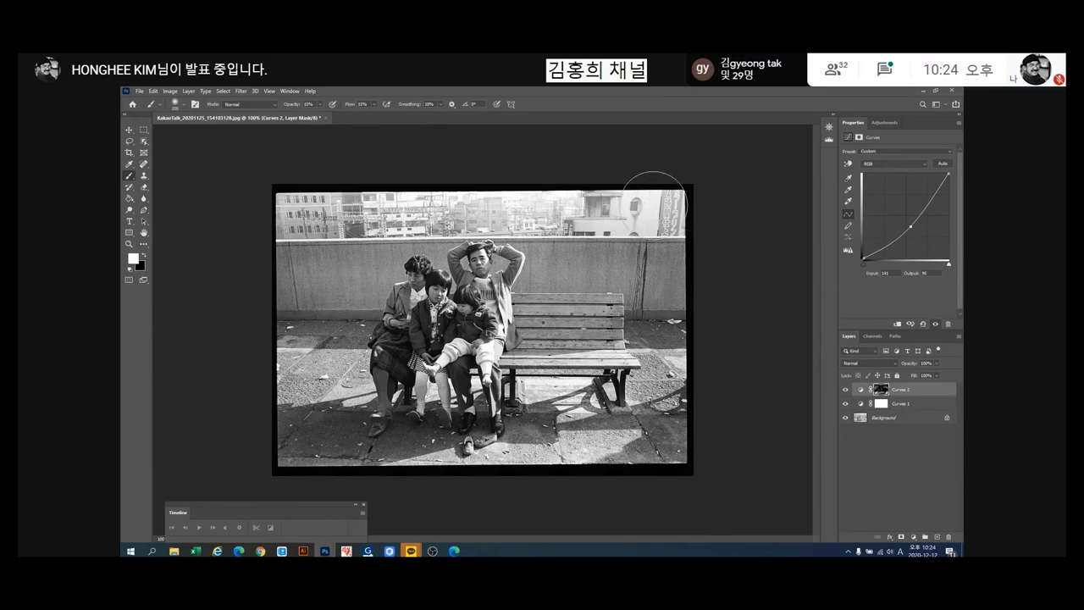
Add a third Curves adjustment layer and darken the bright sky with on-image adjustment, placing a point at about input 233, output 209.
click(911, 537)
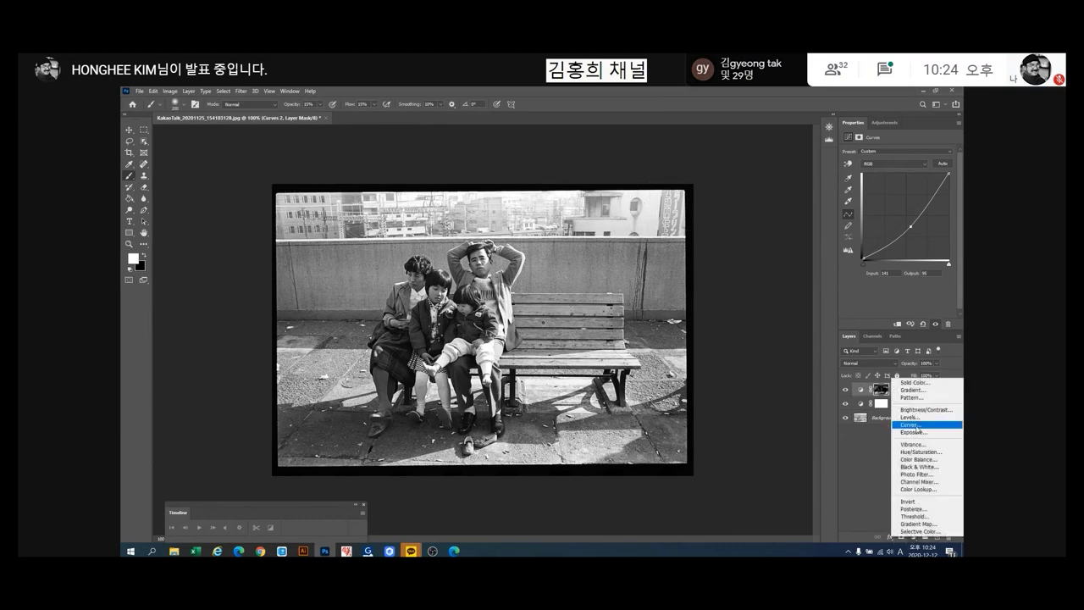
click(913, 424)
click(847, 167)
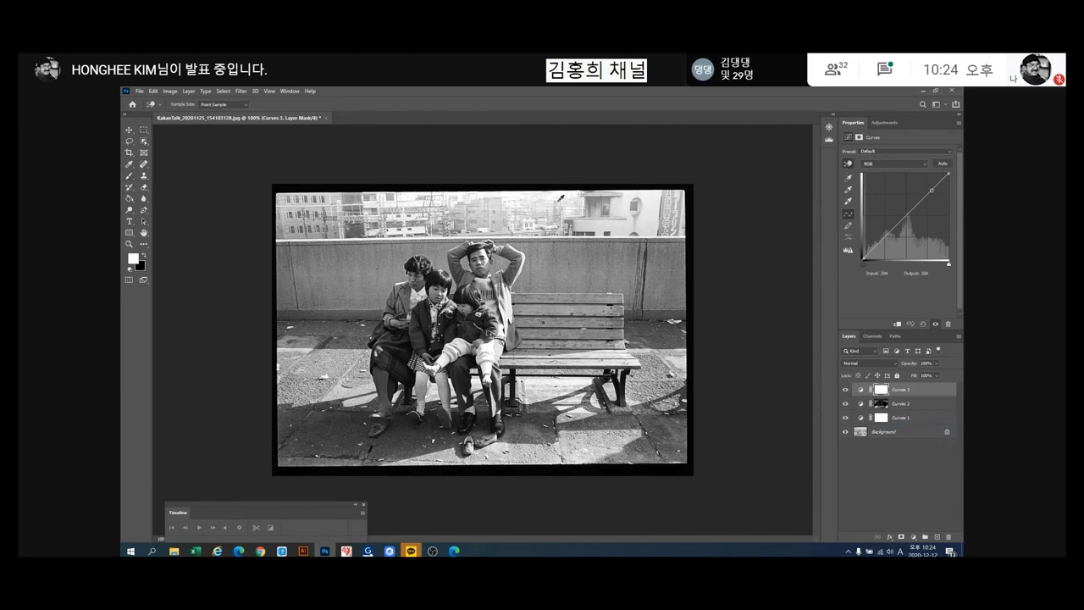
drag(560, 198, 564, 213)
Fill the bench photo's Curves 3 mask with black and activate the Brush tool with white as the foreground color.
click(130, 199)
click(145, 255)
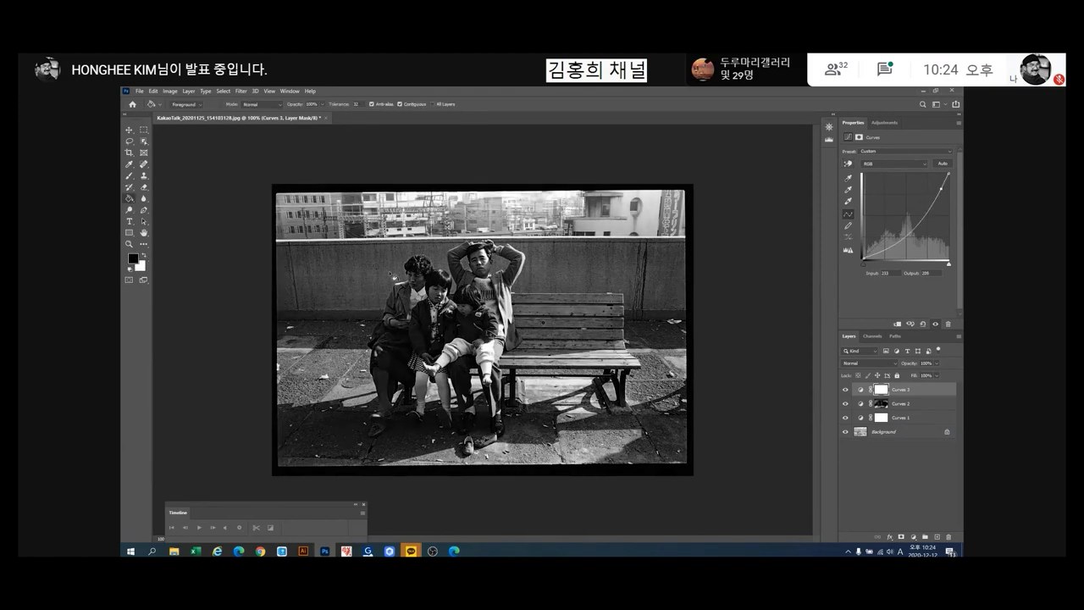
key(alt+BackSpace)
key(b)
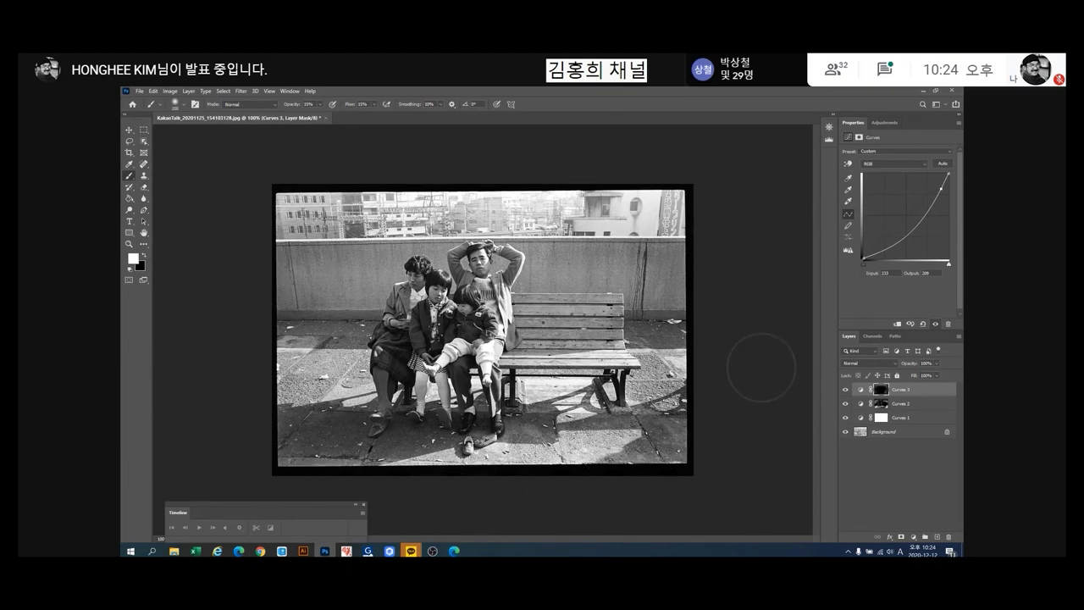
Toggle the Curves 3 layer repeatedly to examine its effect on the bench photo.
click(845, 391)
click(844, 390)
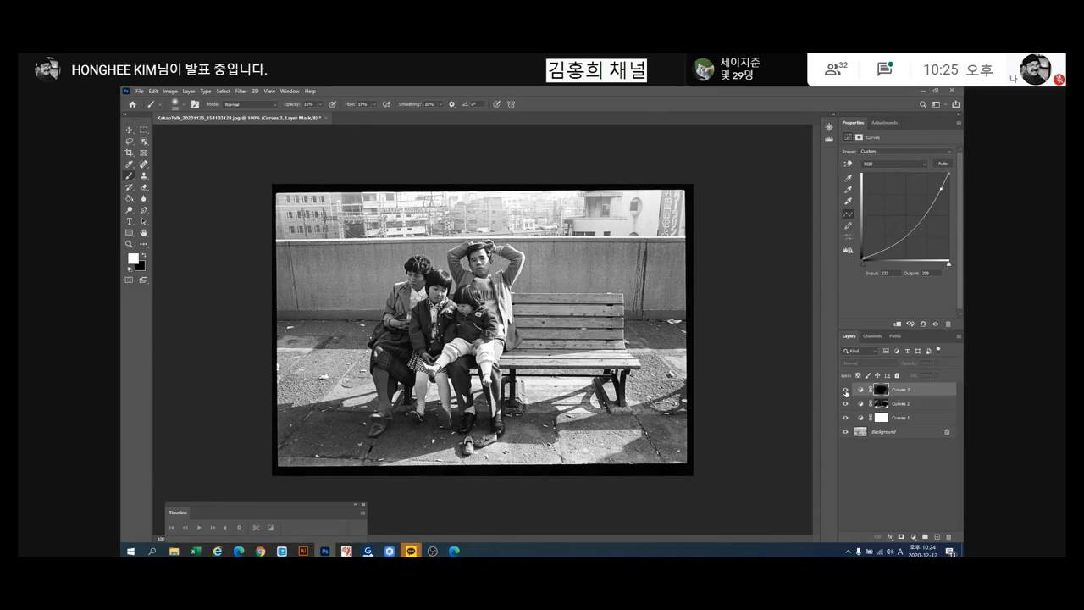
click(846, 390)
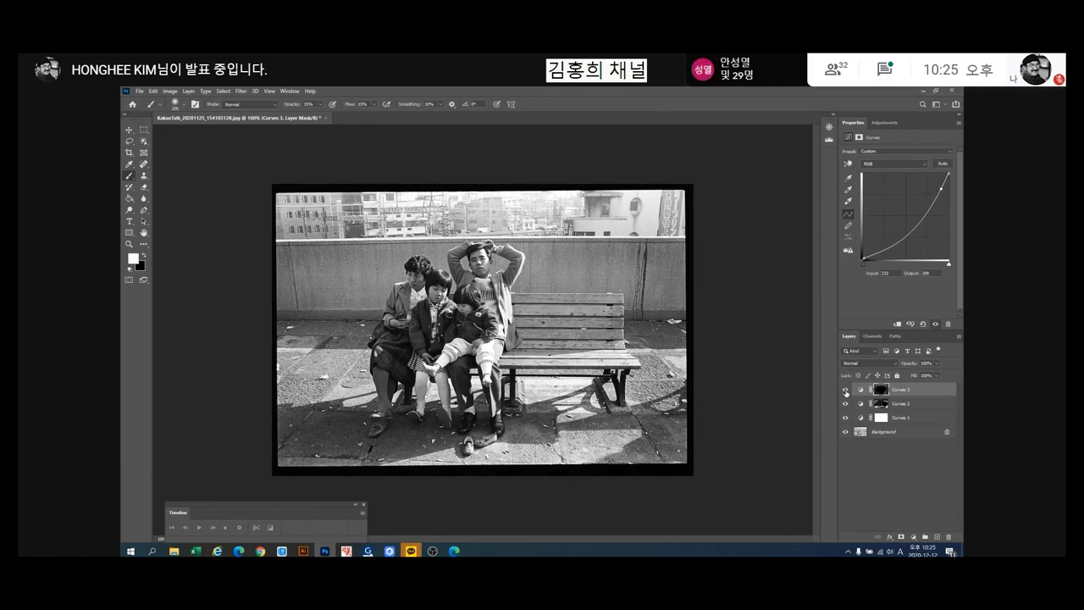
click(845, 392)
click(845, 392)
click(845, 392)
click(845, 392)
click(845, 392)
click(845, 392)
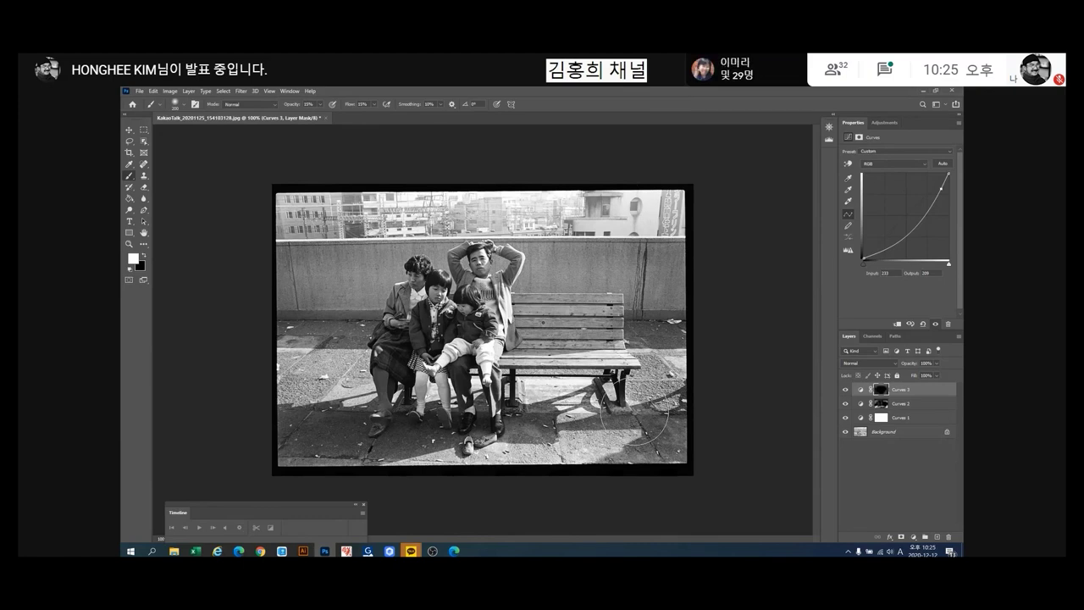
Restore the Photoshop window to a smaller size to browse the photo folder, and close the bench photo without saving.
click(935, 91)
drag(758, 104, 694, 333)
click(802, 265)
scroll(802, 265, down, 5)
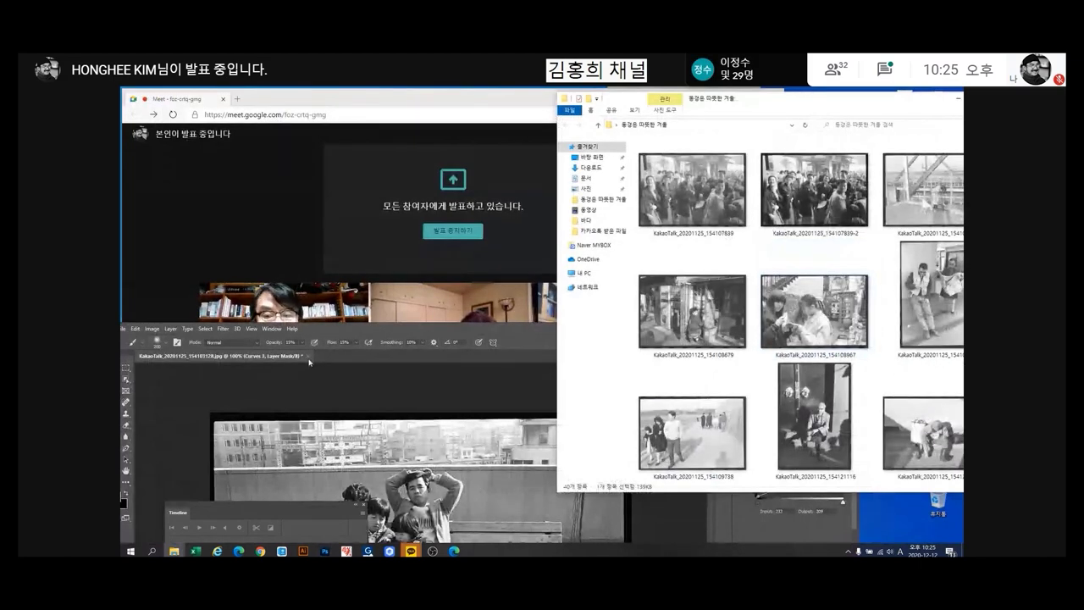
click(506, 512)
key(ctrl+w)
click(490, 308)
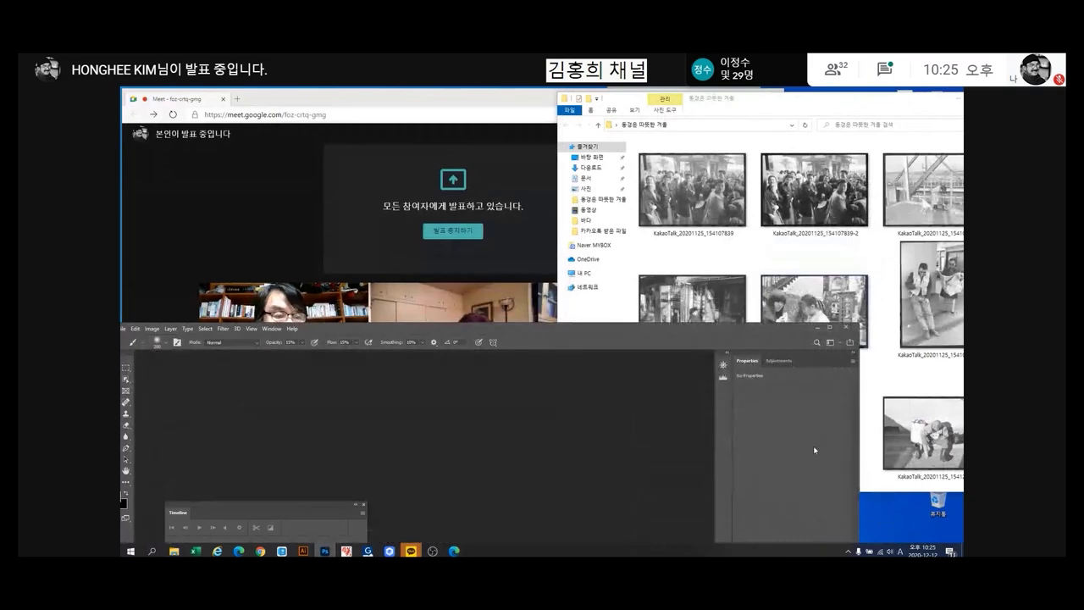
Open the seated man photo KakaoTalk_20201125_154121116.jpg from the photo folder in Photoshop and maximize the window.
click(923, 428)
drag(814, 419, 453, 464)
click(831, 327)
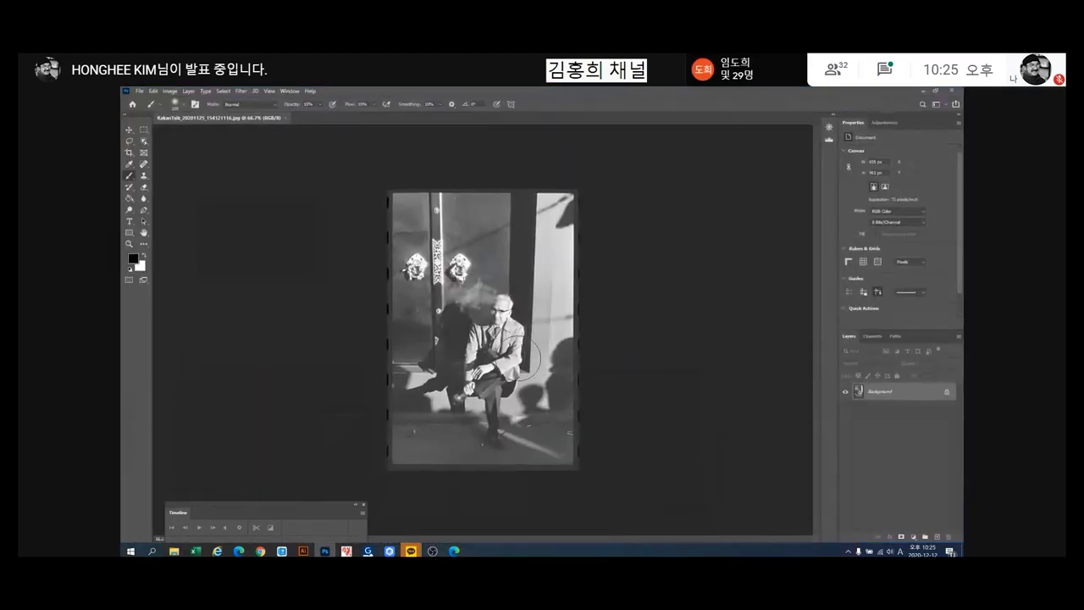
scroll(607, 377, up, 2)
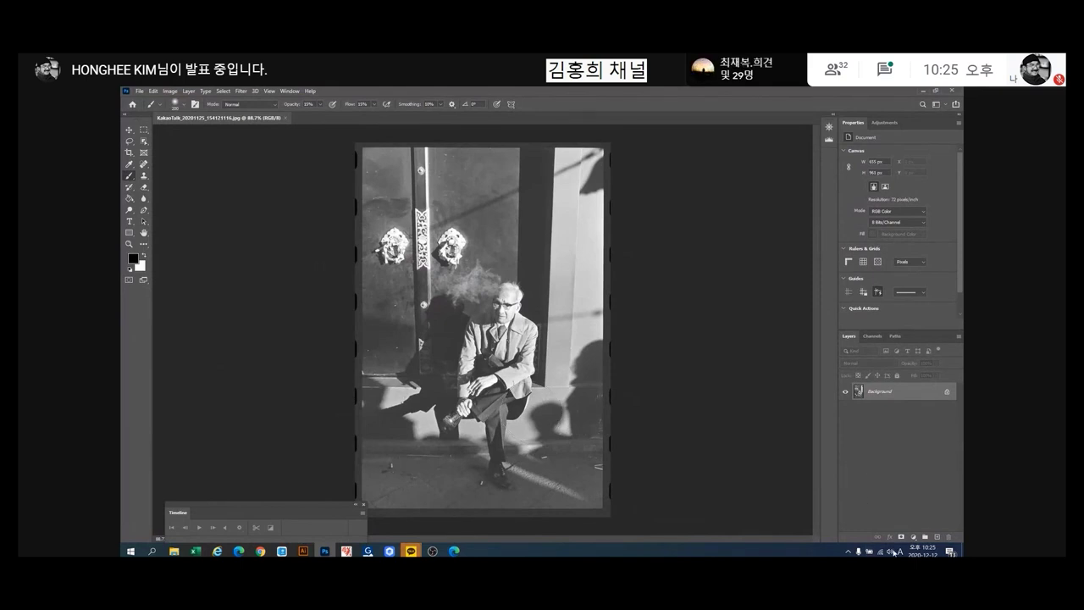
Add a Curves adjustment layer darkening the seated man photo with a point at about input 105, output 51, and toggle it to compare.
click(912, 539)
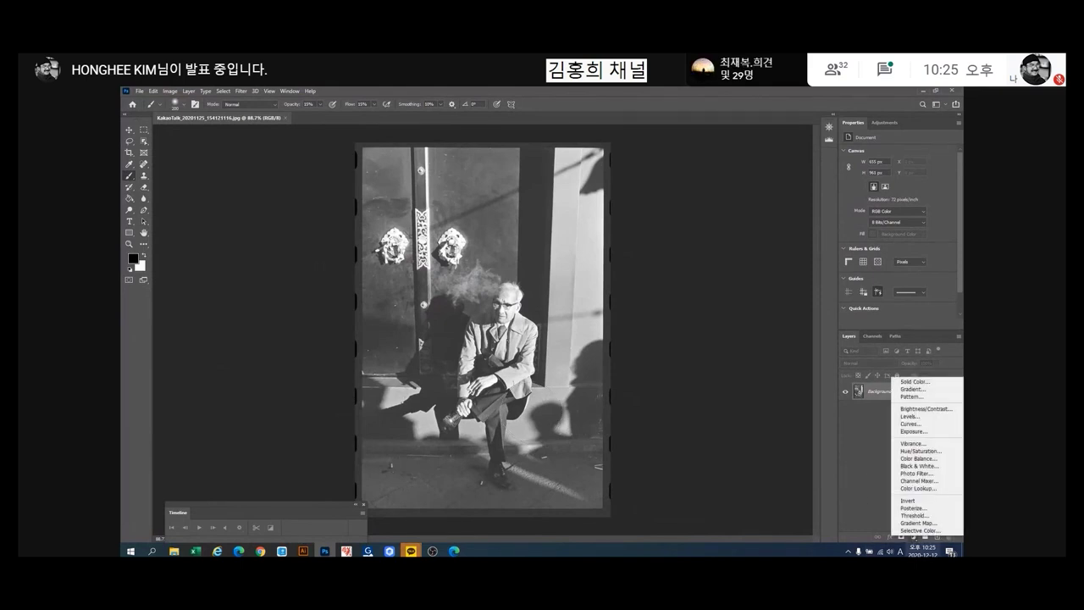
click(925, 423)
mouse_move(891, 232)
mouse_down()
mouse_move(898, 239)
mouse_move(901, 221)
mouse_move(898, 242)
mouse_up()
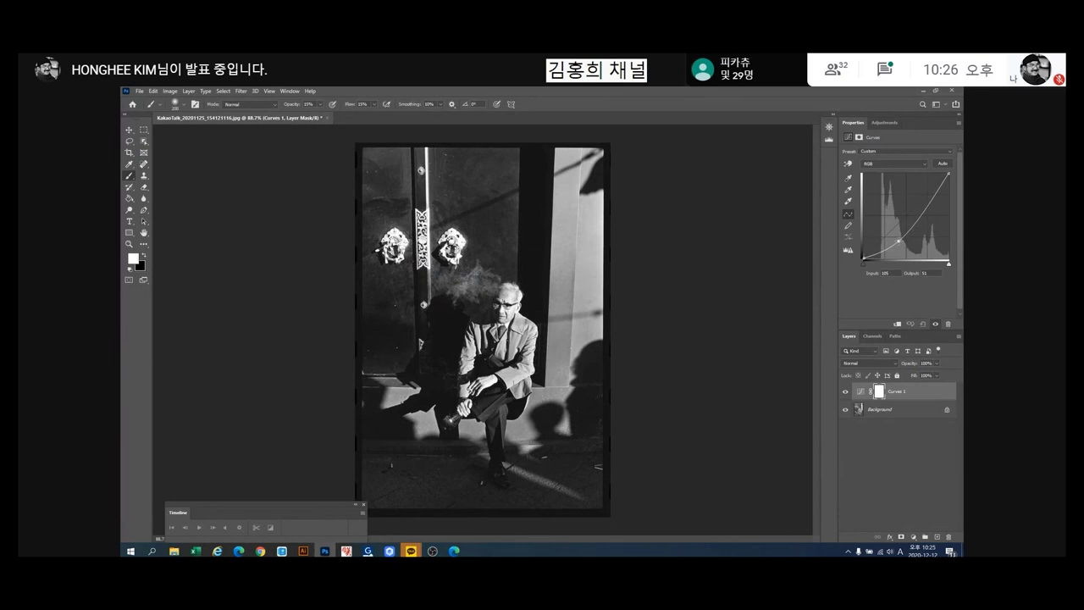
click(844, 392)
click(844, 392)
click(844, 392)
click(844, 392)
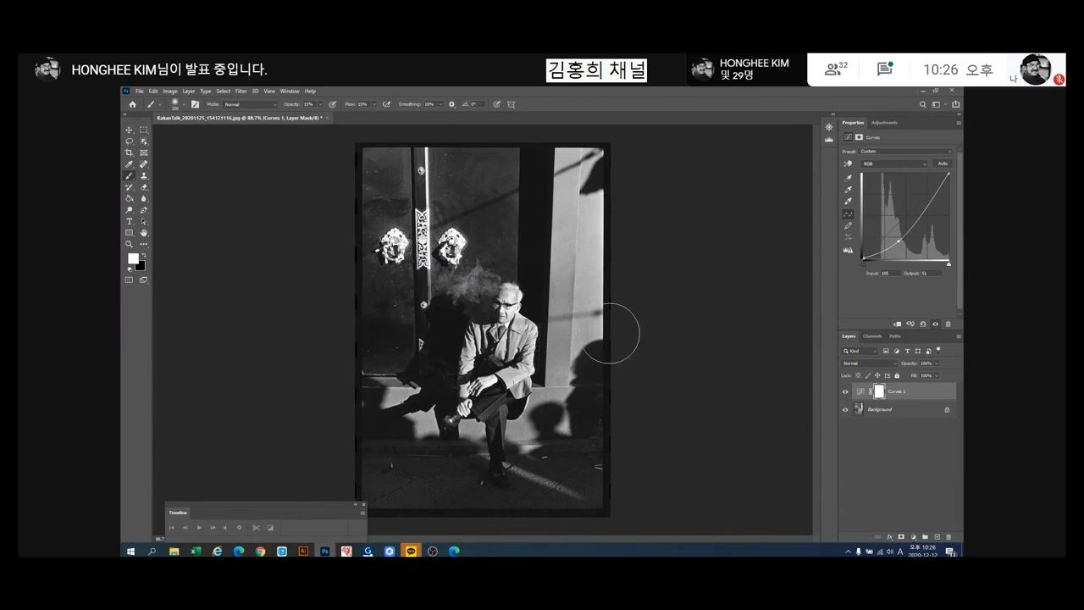
scroll(617, 331, down, 2)
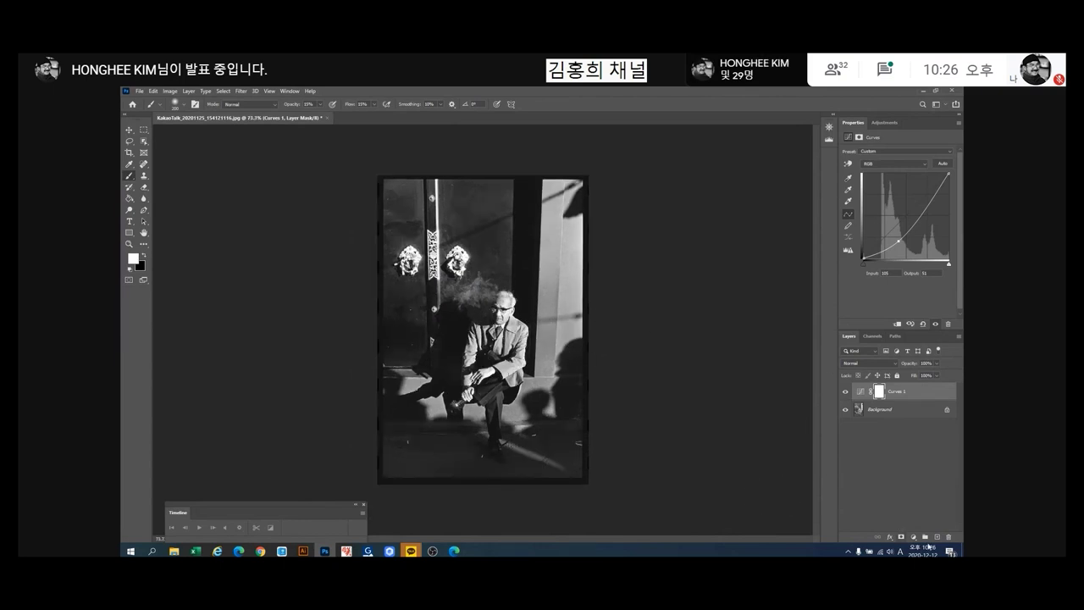
Add a second Curves adjustment layer and darken the bright wall with on-image adjustment, placing a point at about input 177, output 159.
click(917, 538)
click(919, 431)
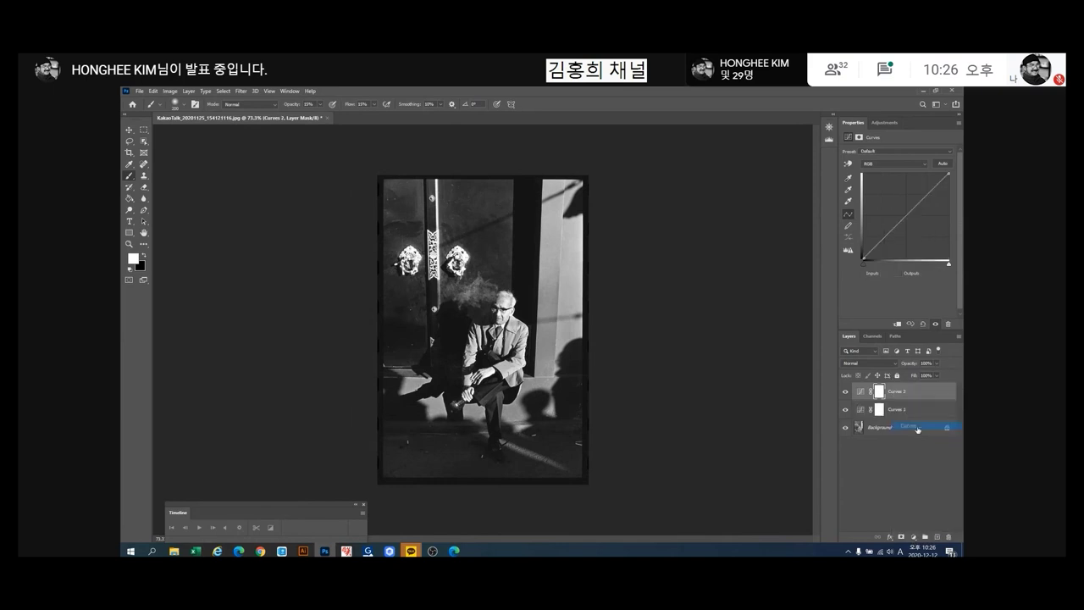
click(849, 165)
drag(554, 184, 558, 193)
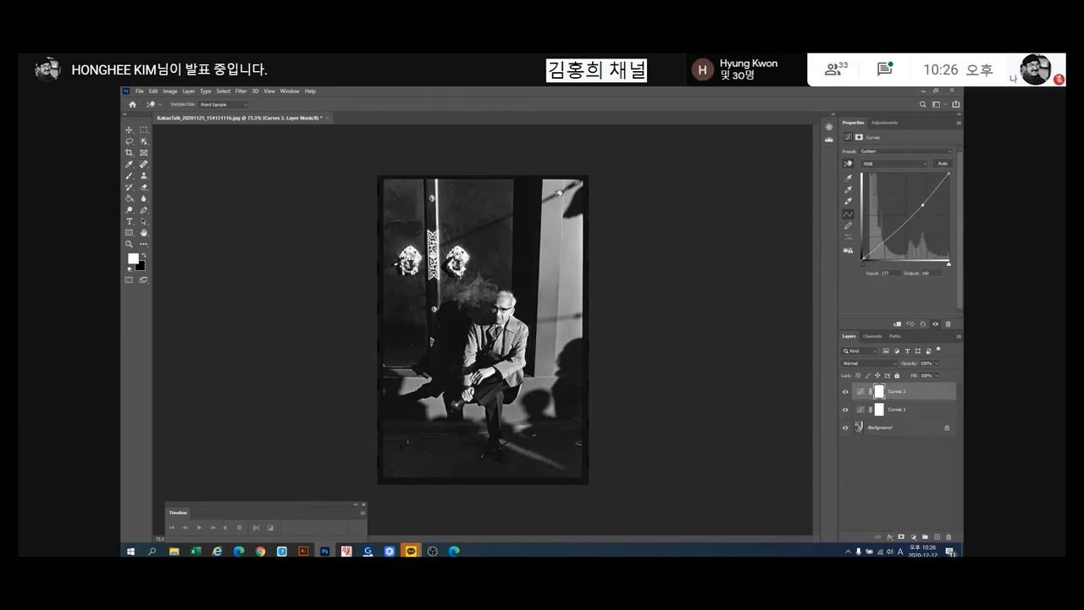
Fill the Curves 2 mask with black and activate the Brush tool with white as the foreground color.
click(129, 199)
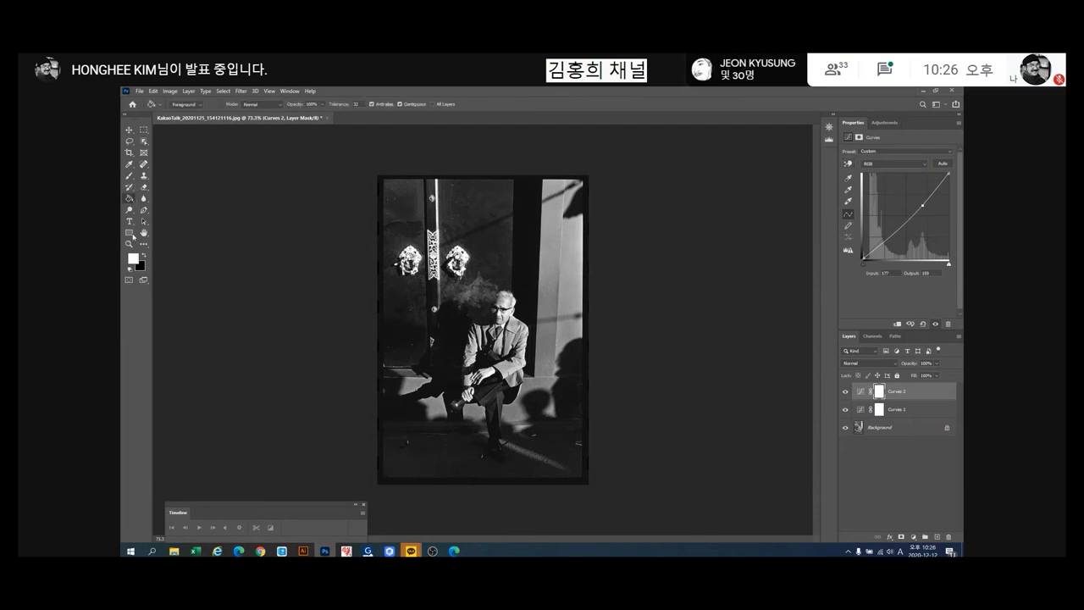
click(144, 256)
click(429, 284)
click(129, 177)
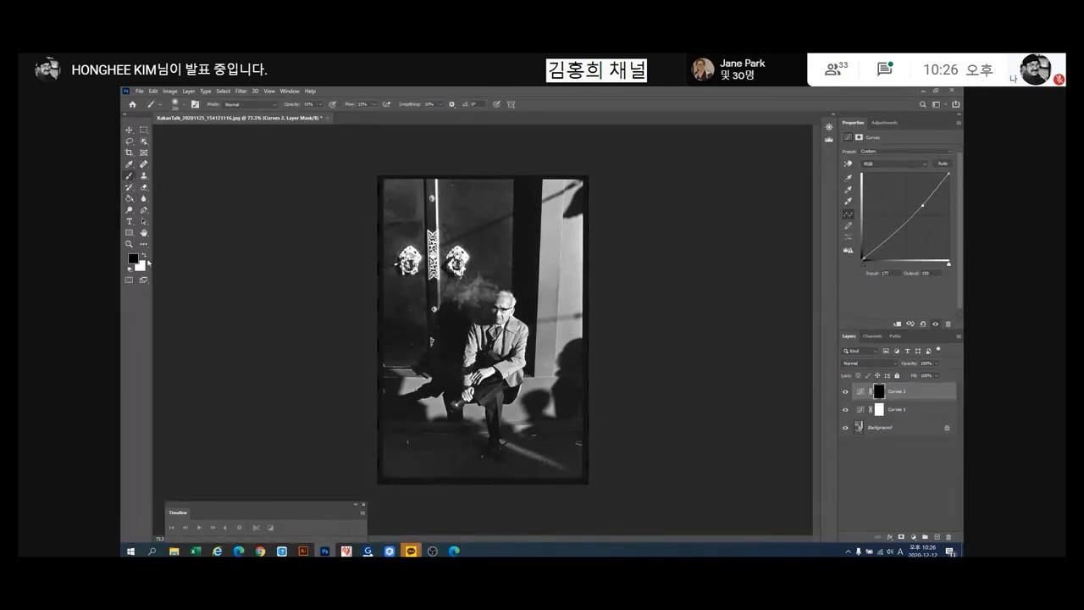
click(144, 256)
Enlarge the brush and paint white on the Curves 2 mask over the photo's outer areas to darken the surroundings of the man.
scroll(402, 270, down, 2)
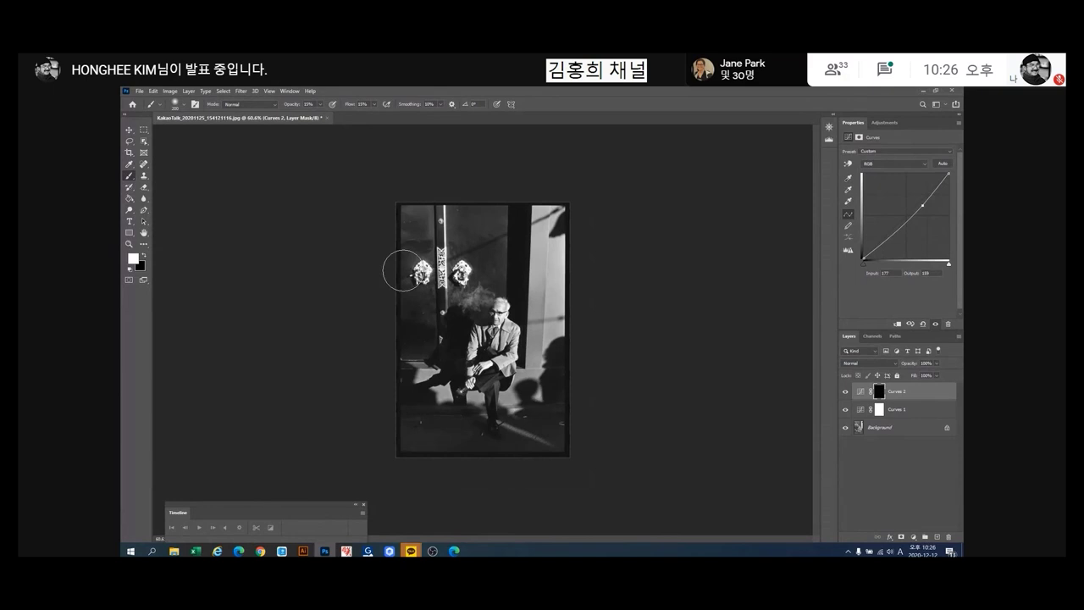
key(bracketright)
key(bracketright)
key(bracketright)
key(bracketright)
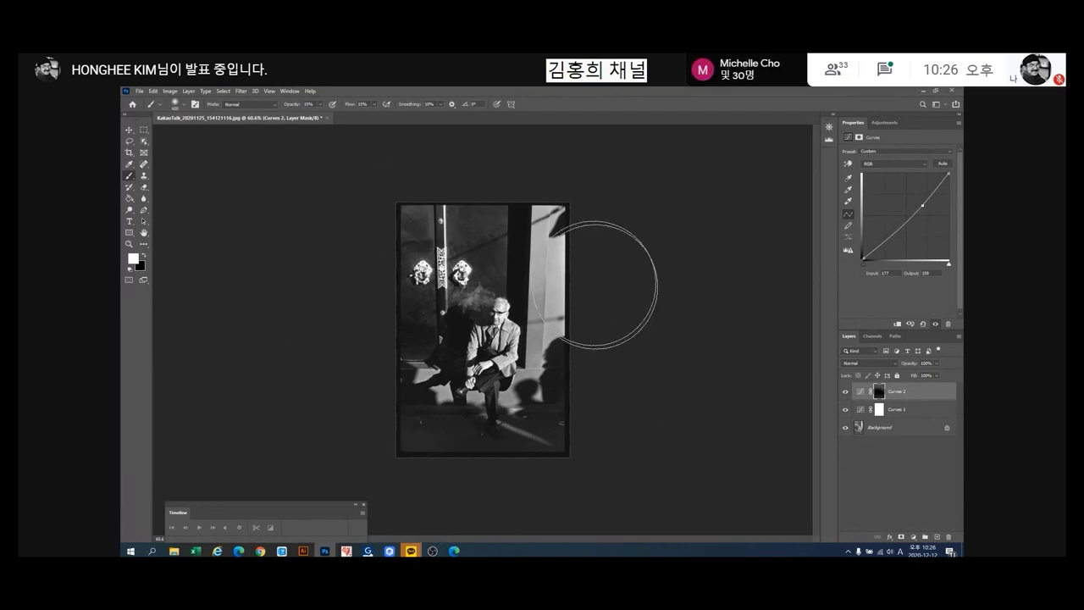
key(ctrl+plus)
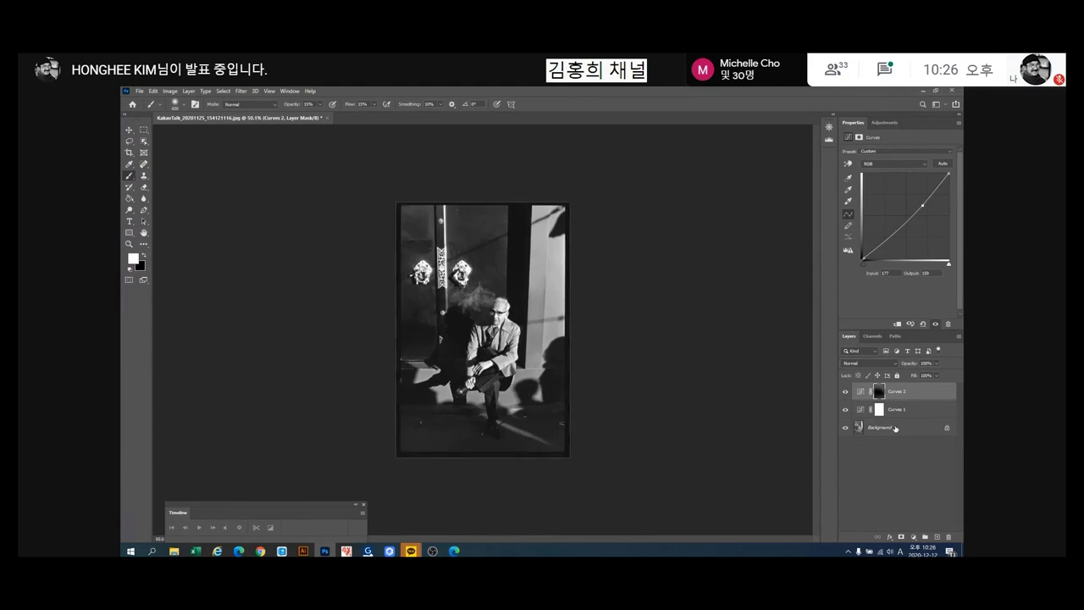
key(ctrl+plus)
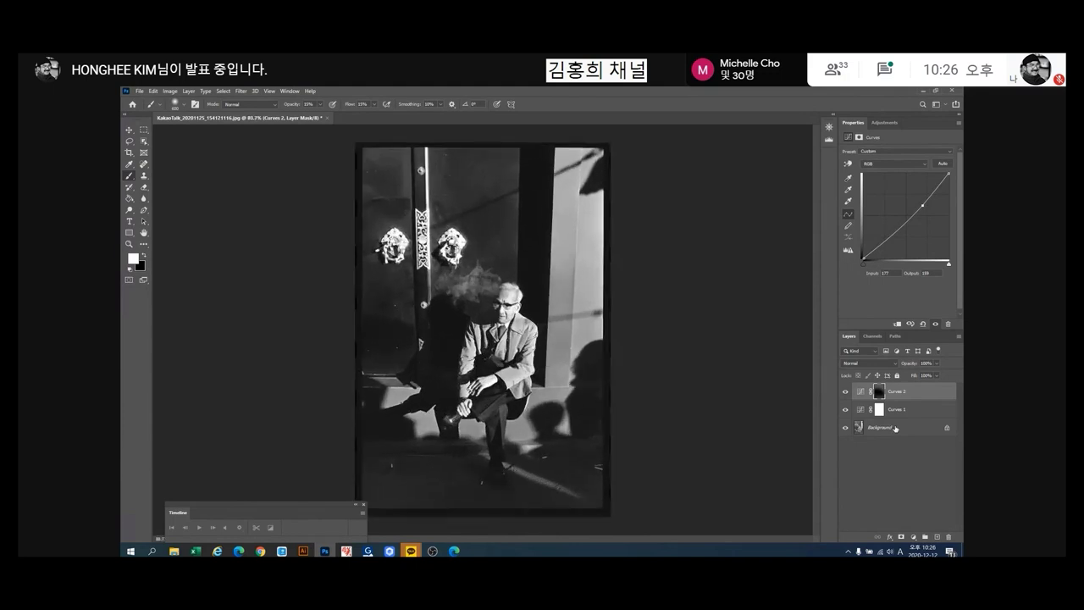
Toggle the Curves 2 layer repeatedly to examine its effect on the seated man photo.
click(845, 392)
click(845, 392)
click(846, 392)
click(845, 392)
click(845, 392)
click(845, 392)
click(845, 392)
click(845, 392)
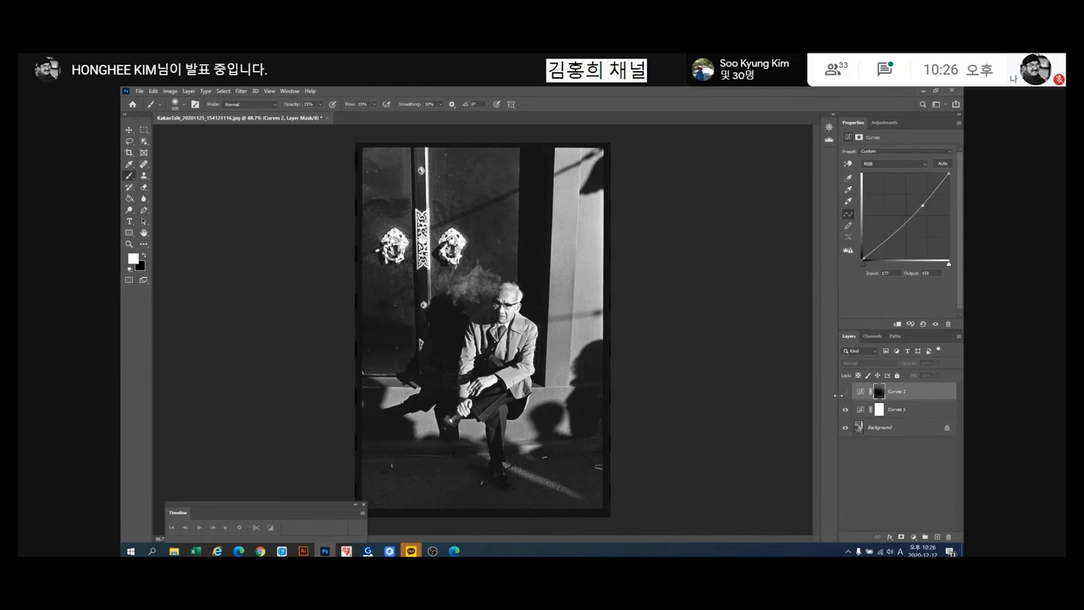
click(844, 392)
click(844, 392)
click(844, 392)
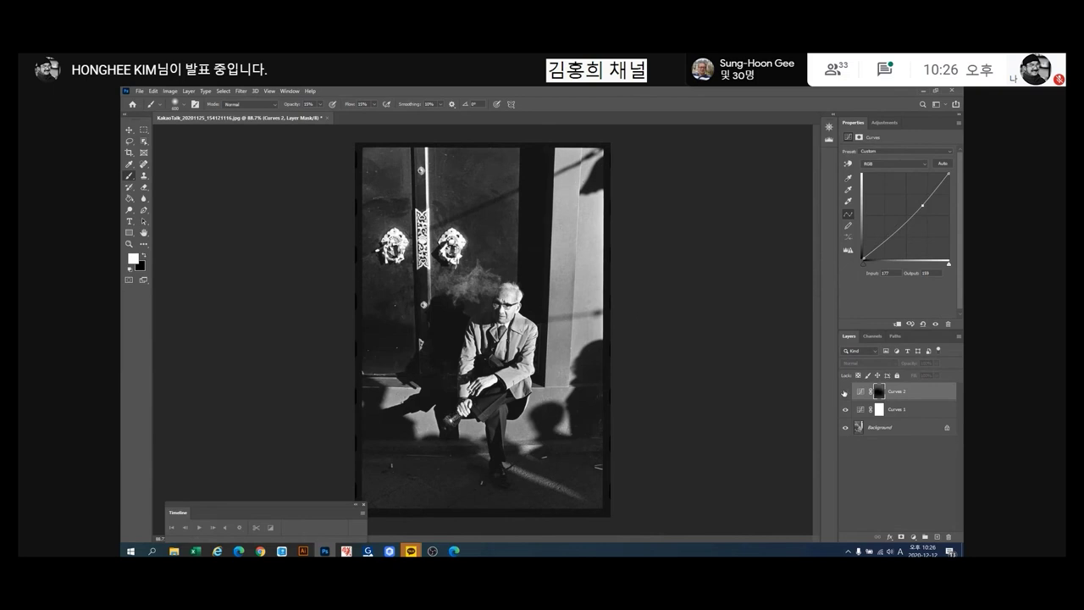
click(844, 392)
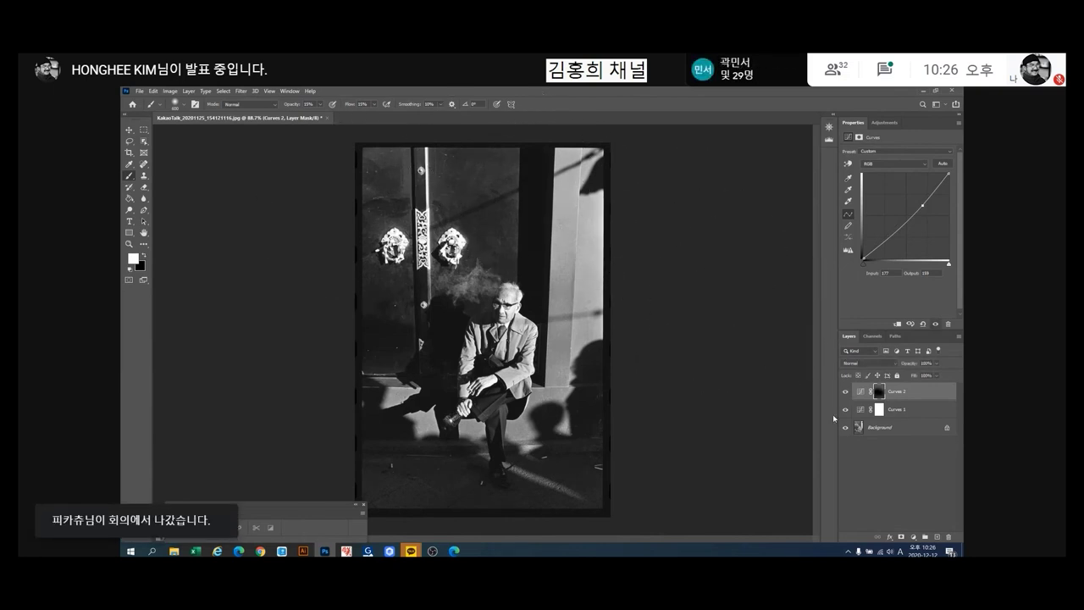
click(845, 393)
click(845, 393)
Compare the seated man photo with both Curves layers hidden and shown, and inspect the man up close.
click(845, 394)
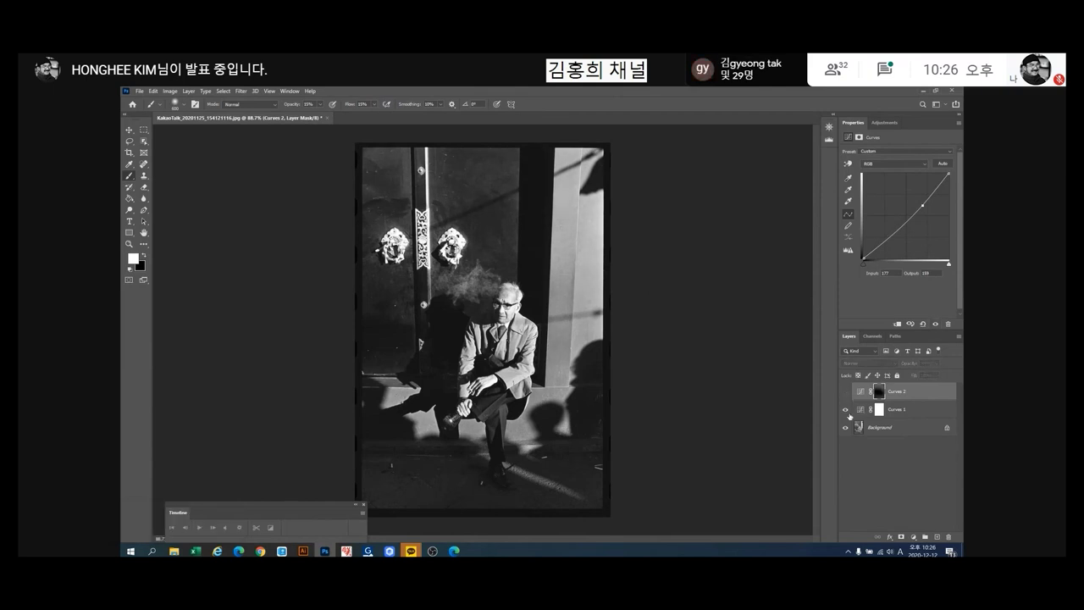
click(844, 412)
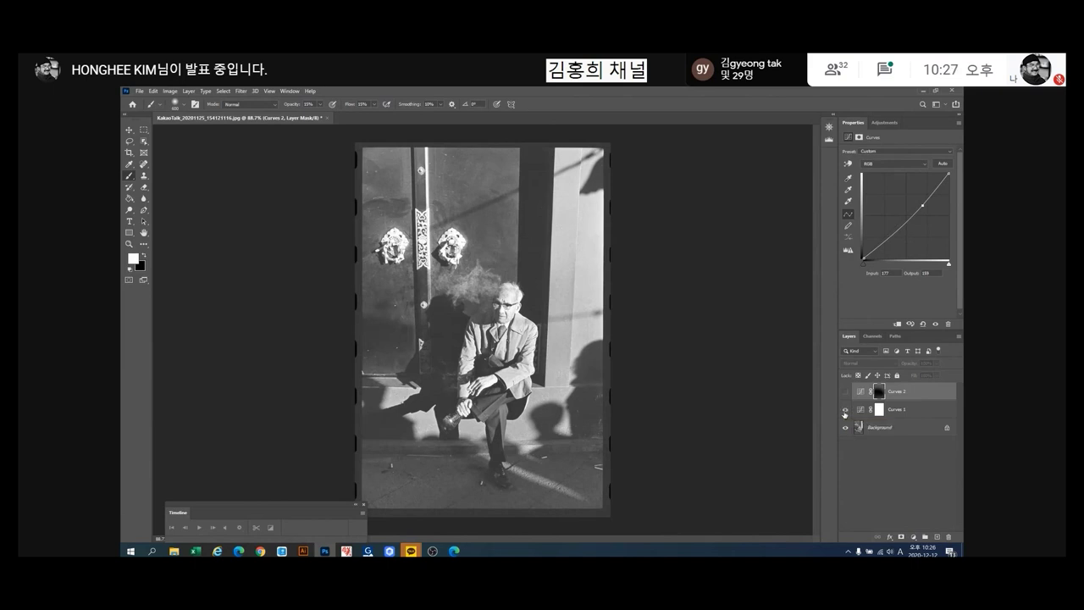
click(845, 411)
click(844, 393)
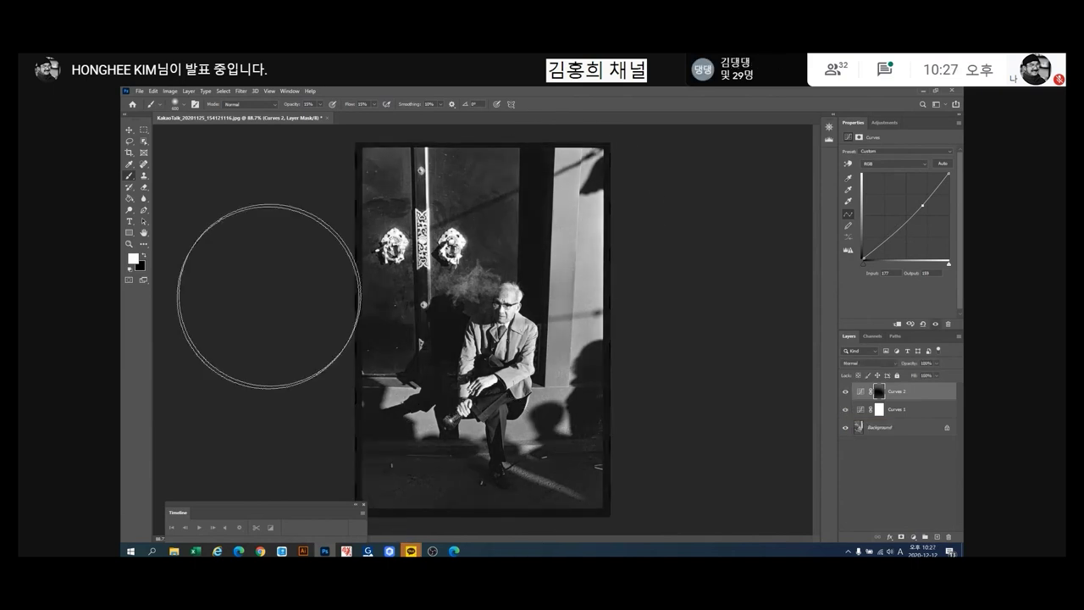
scroll(585, 405, up, 4)
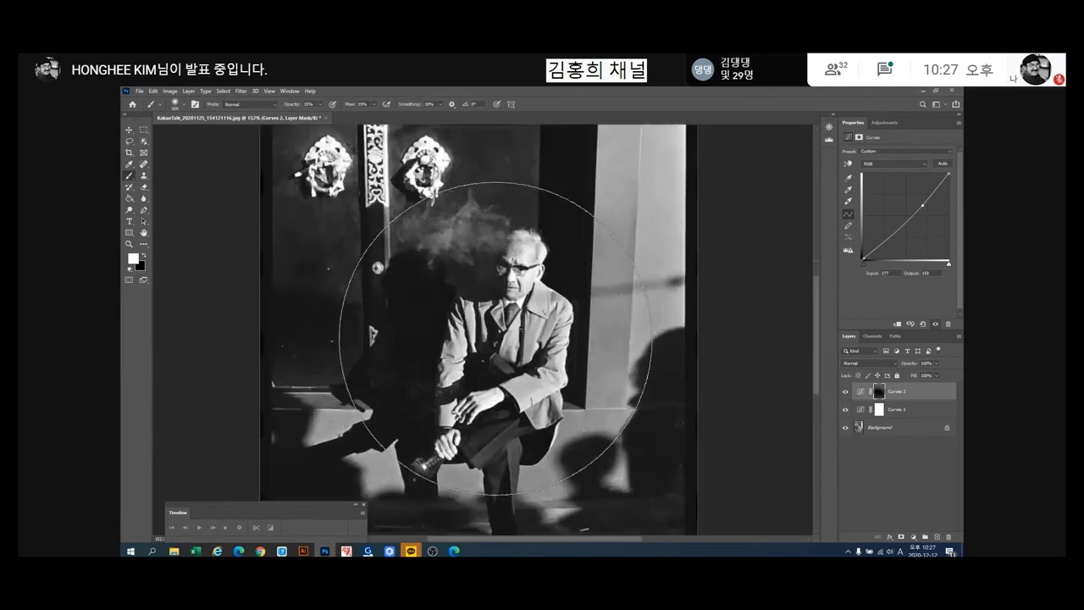
scroll(495, 338, down, 2)
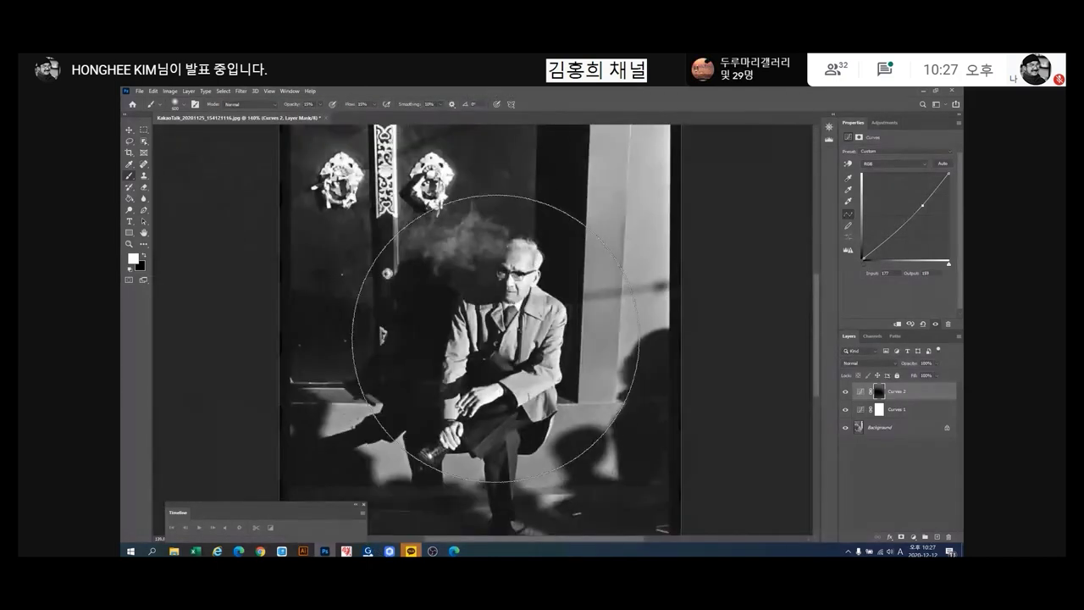
scroll(496, 338, up, 2)
scroll(495, 337, down, 4)
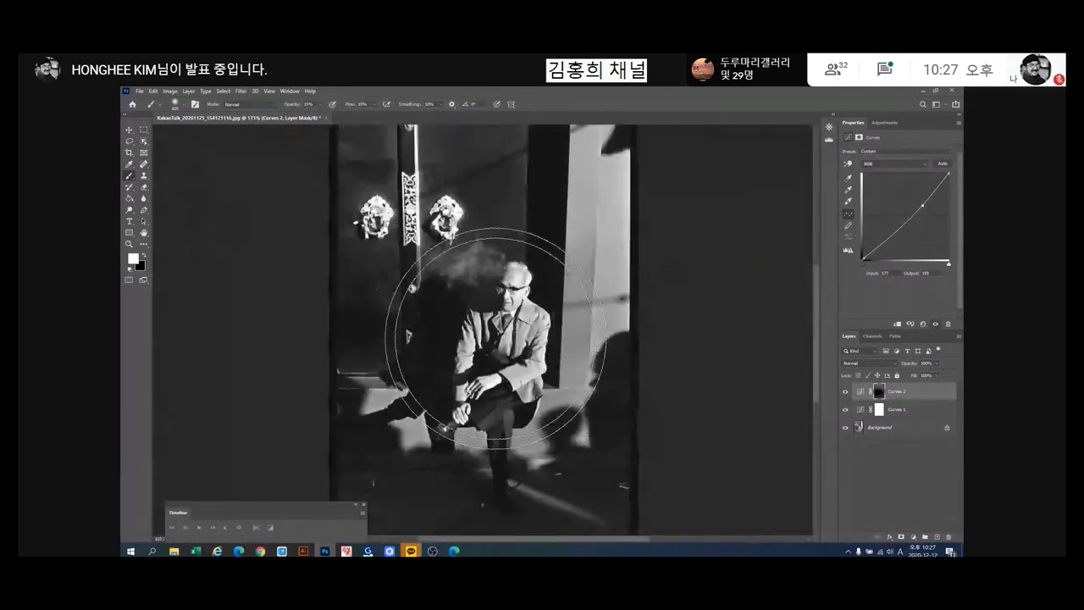
scroll(495, 338, down, 3)
scroll(486, 322, up, 1)
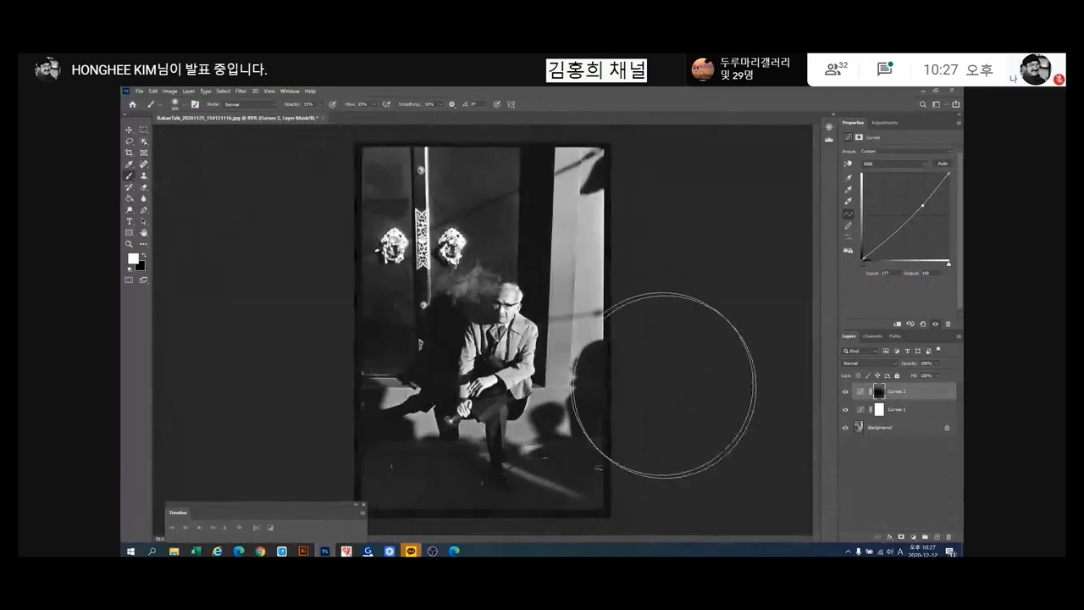
Close the seated man photo without saving and restore the Photoshop window to a smaller size to reveal the photo folder.
click(319, 119)
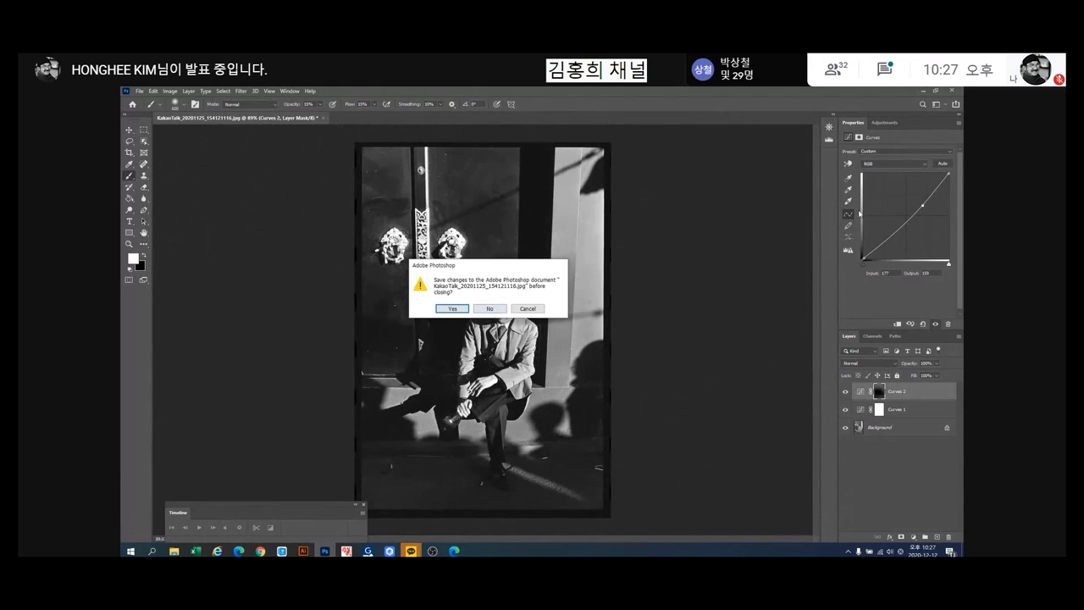
click(490, 309)
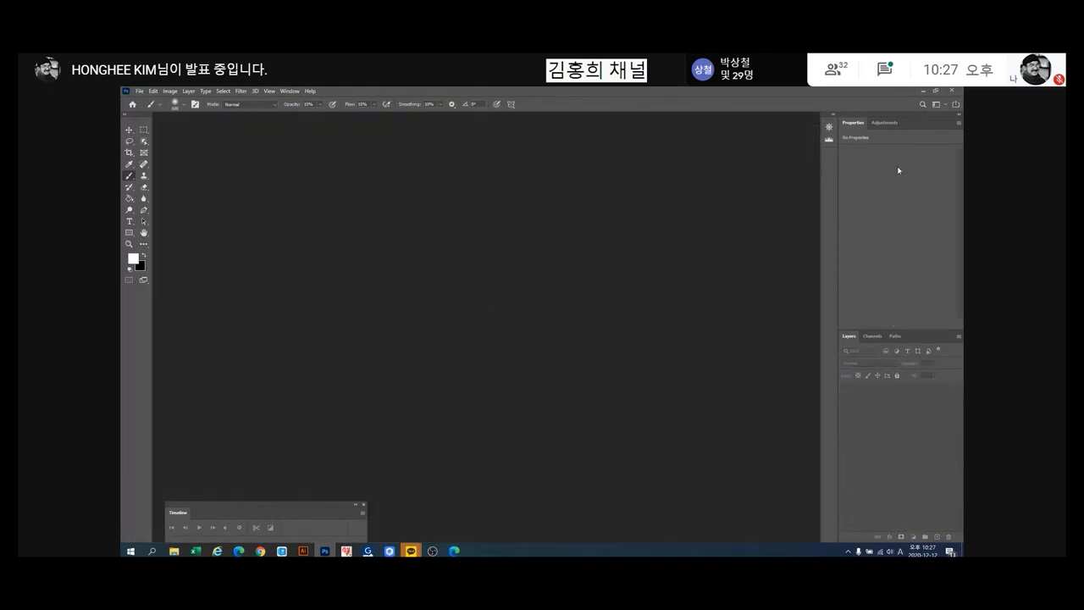
click(938, 90)
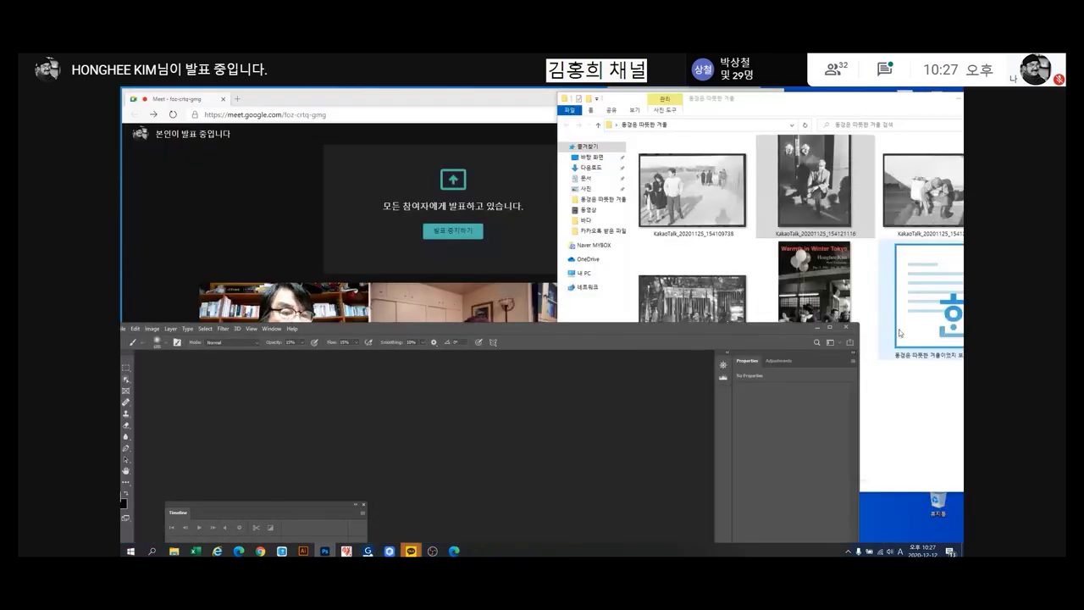
Open the kimono group photo KakaoTalk_20201125_154107839.jpg from the photo folder in Photoshop and maximize the window.
scroll(926, 386, up, 3)
drag(692, 173, 687, 453)
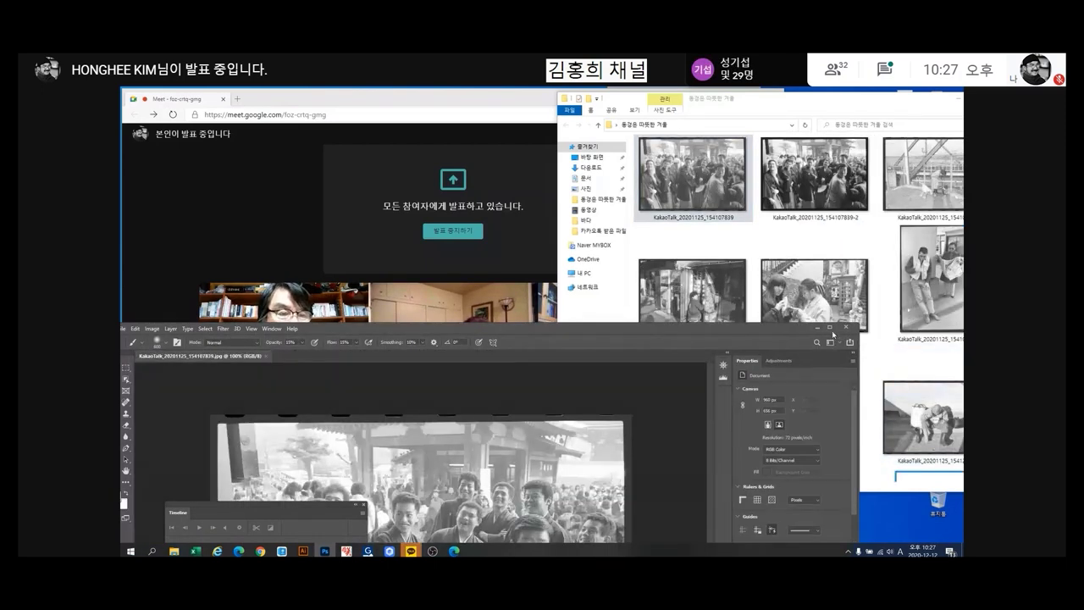
click(830, 327)
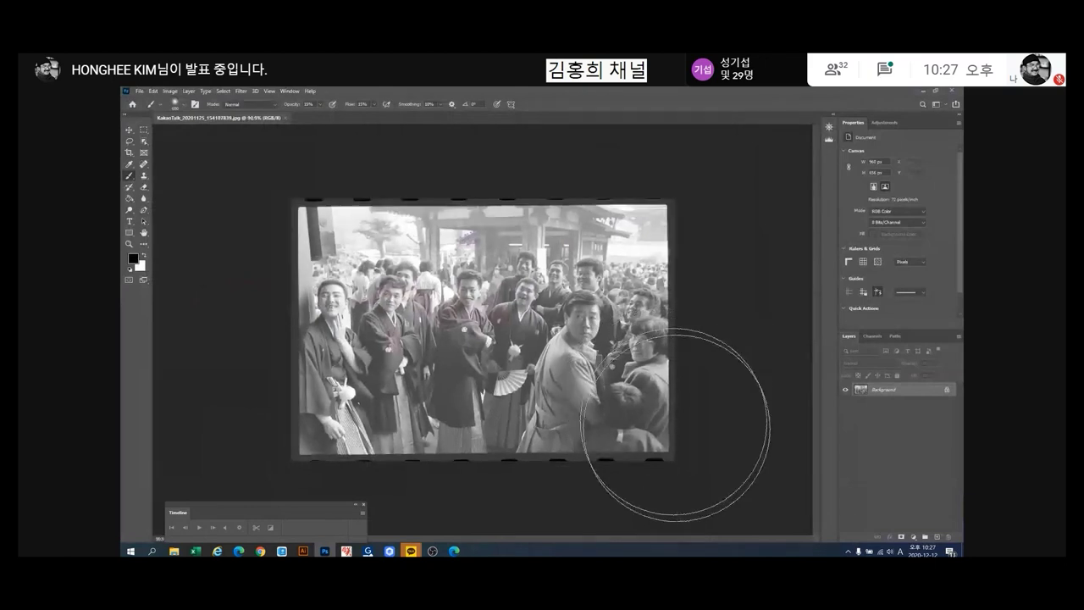
Add a Curves adjustment layer darkening the group photo with a point at about input 100, output 42, and toggle it to compare.
click(913, 537)
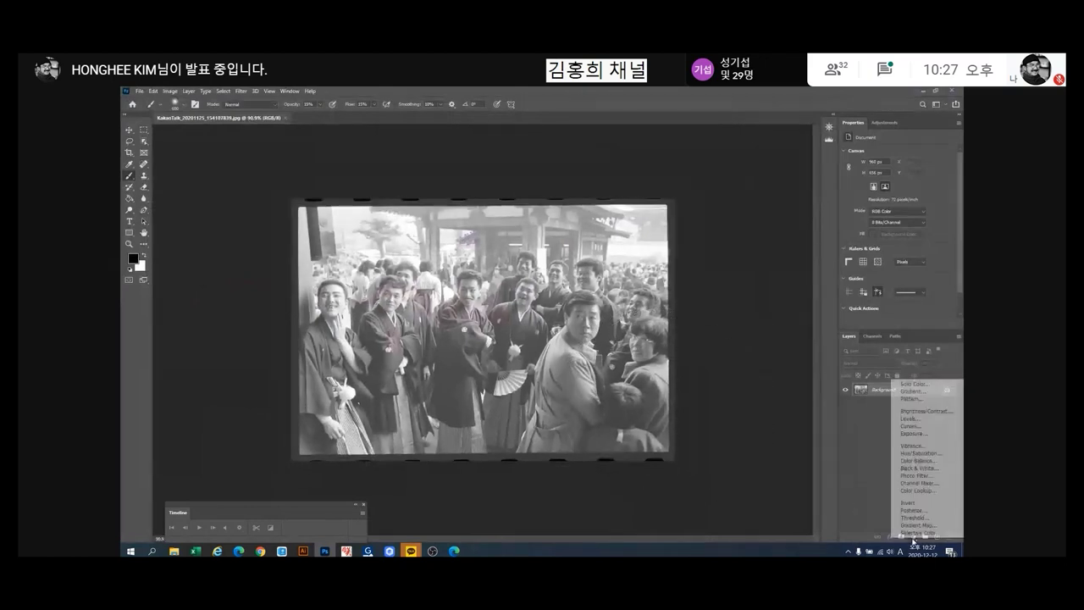
click(935, 428)
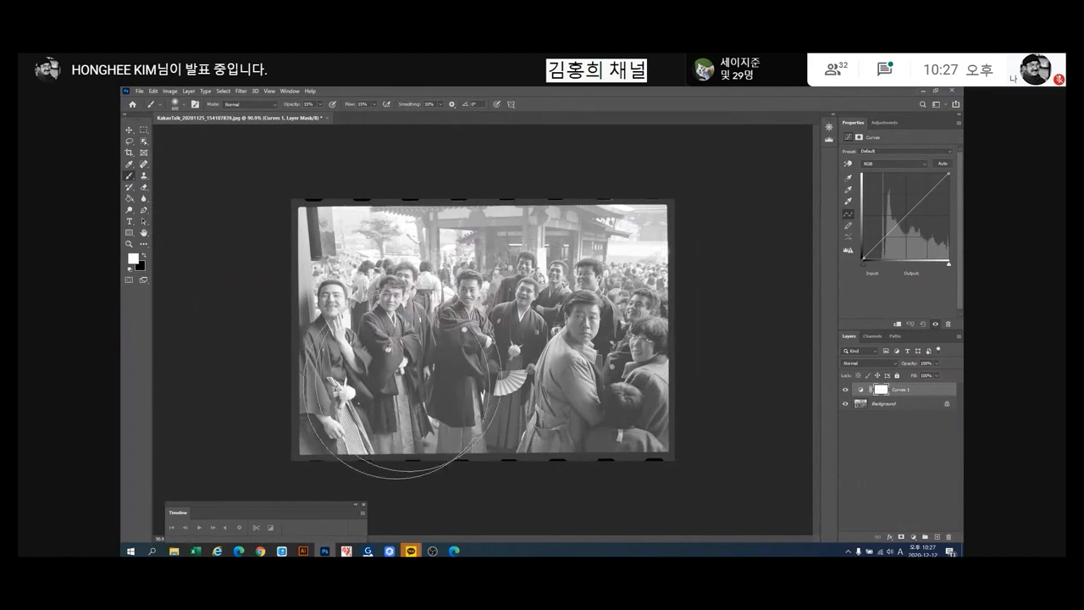
drag(896, 226, 897, 246)
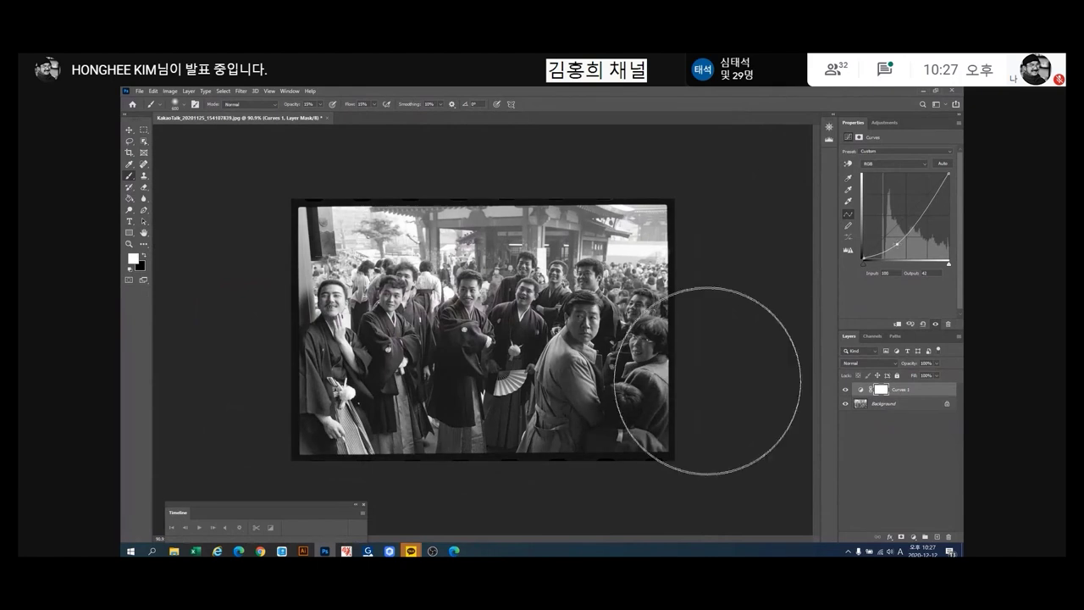
click(845, 390)
click(845, 389)
click(845, 390)
click(845, 389)
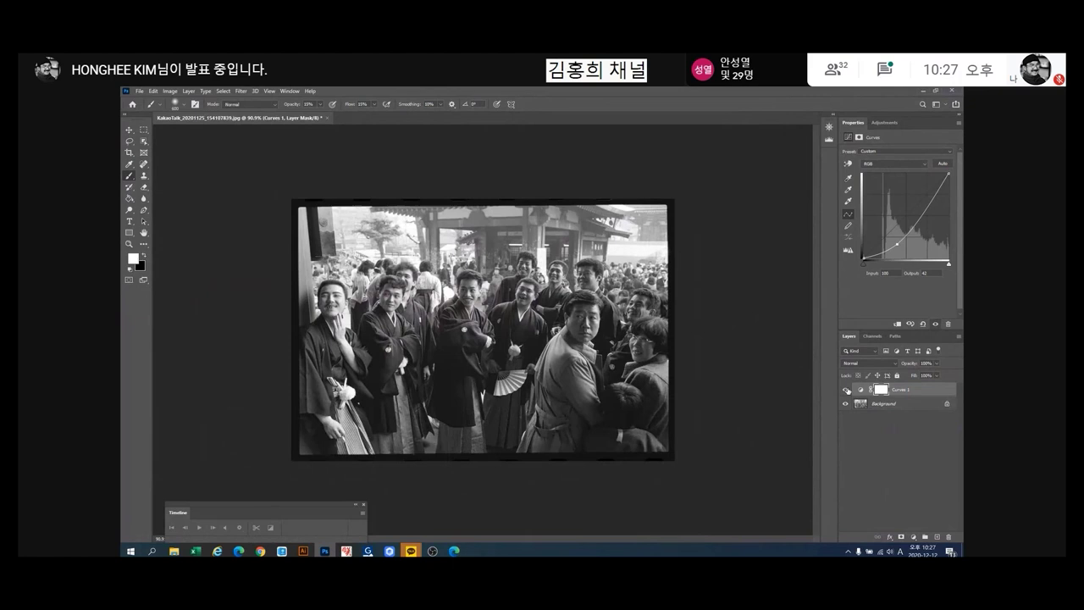
click(845, 390)
click(845, 389)
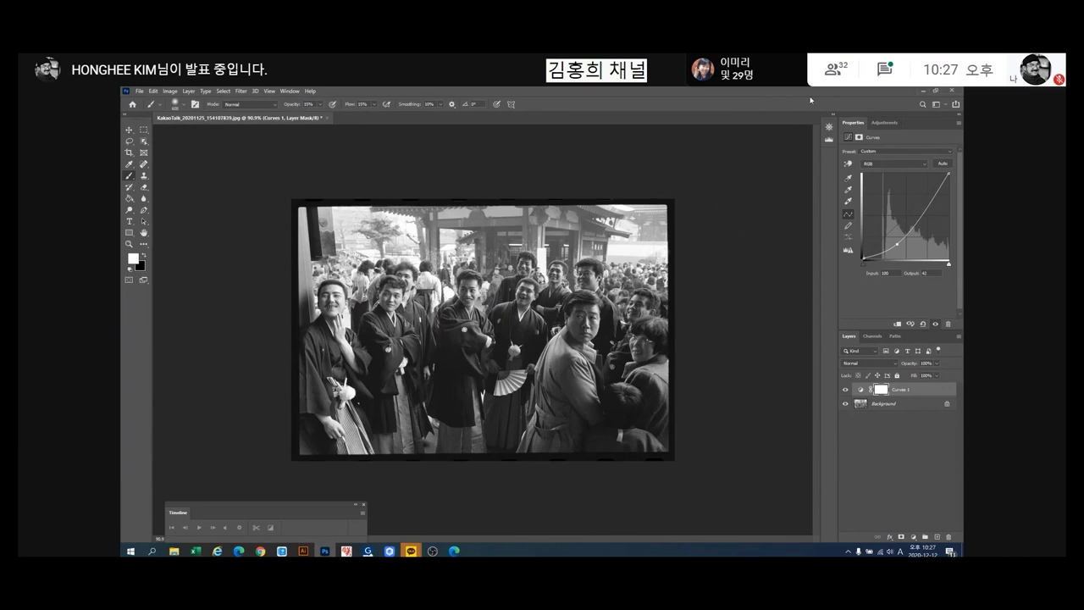
Close the kimono group photo without saving, shrink the Photoshop window, and move the photo folder window to uncover the desktop folders.
click(329, 119)
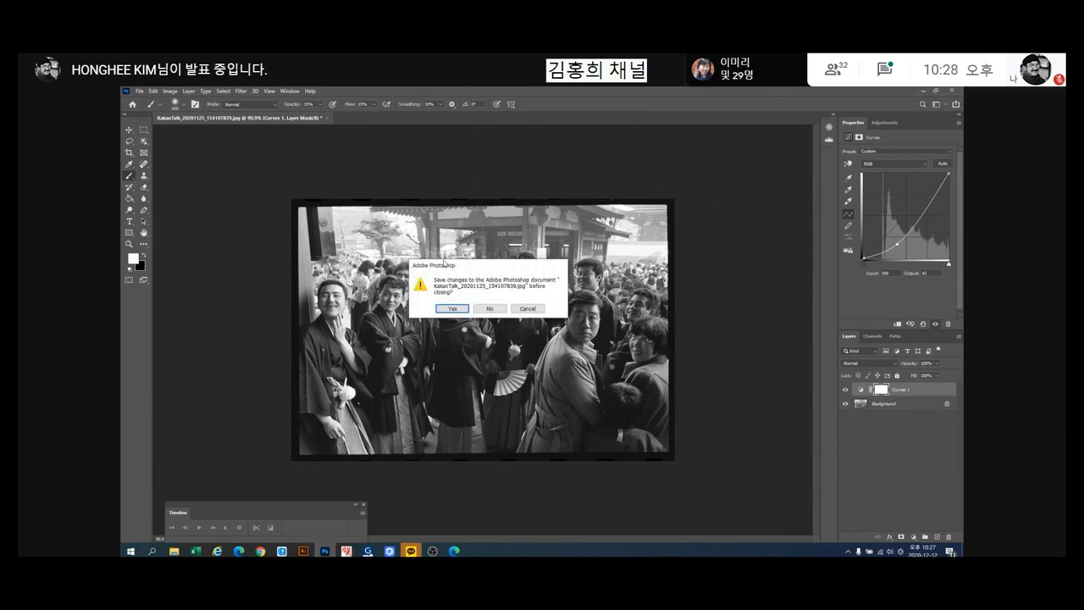
click(477, 309)
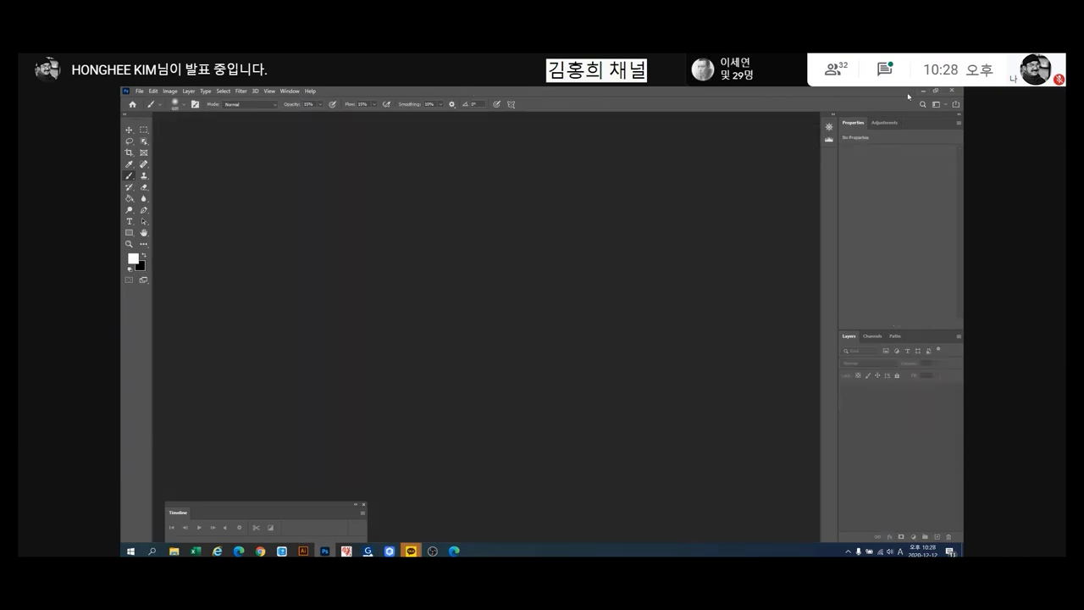
click(937, 92)
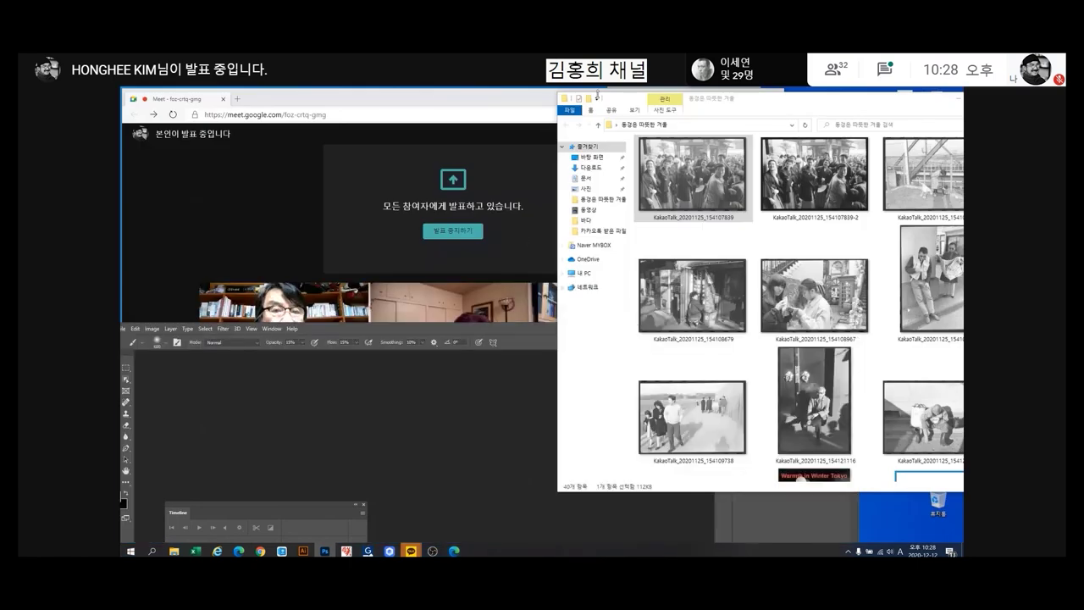
click(540, 98)
drag(928, 110, 750, 107)
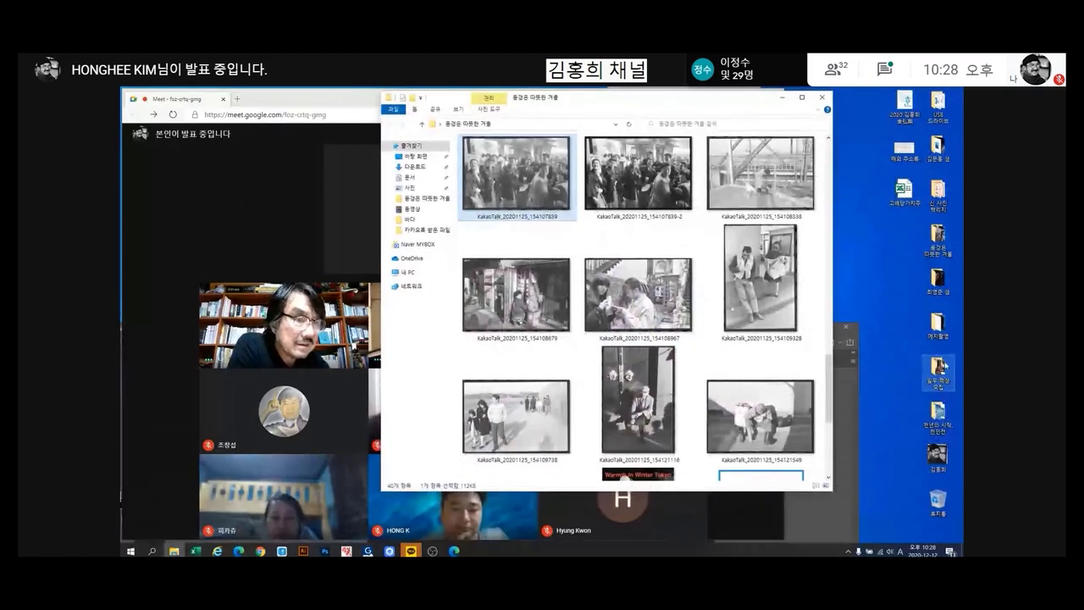
Open the portrait shoot folder from the desktop, enter its image subfolder, and place that folder window beside Photoshop.
double_click(936, 323)
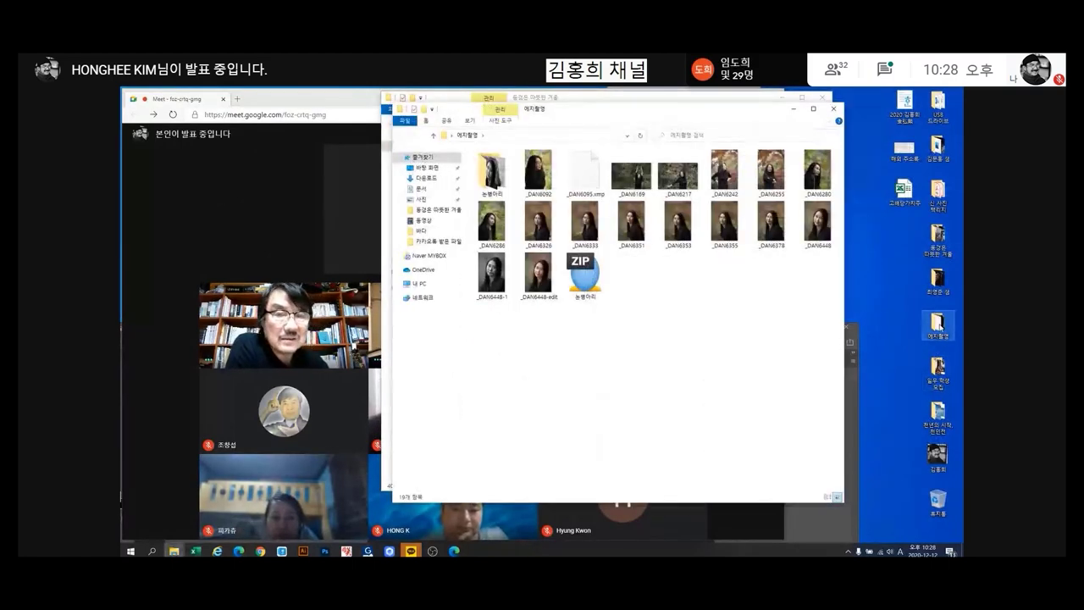
double_click(491, 188)
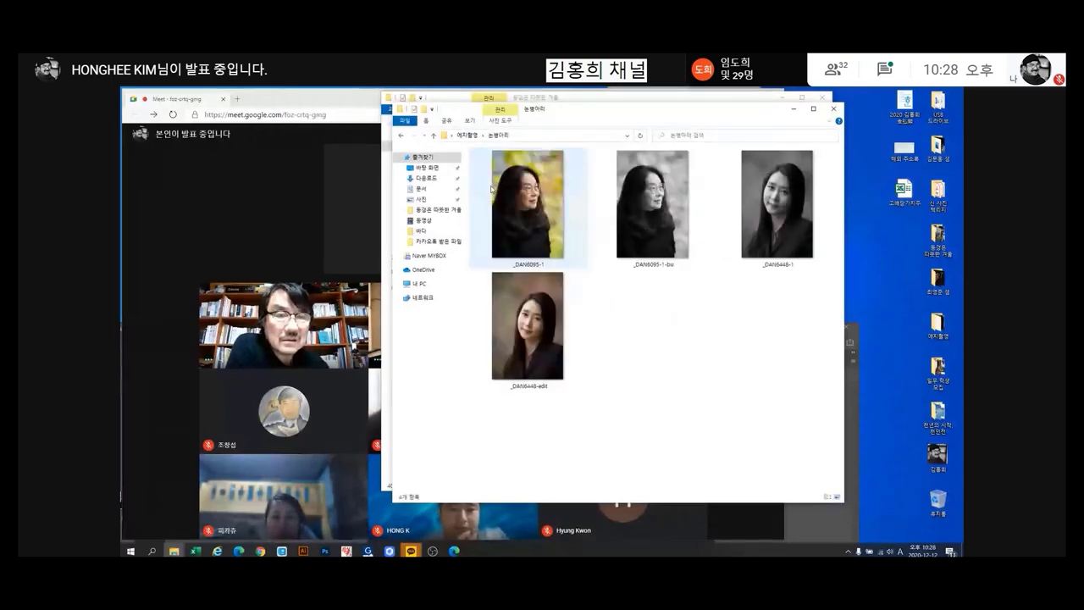
click(348, 230)
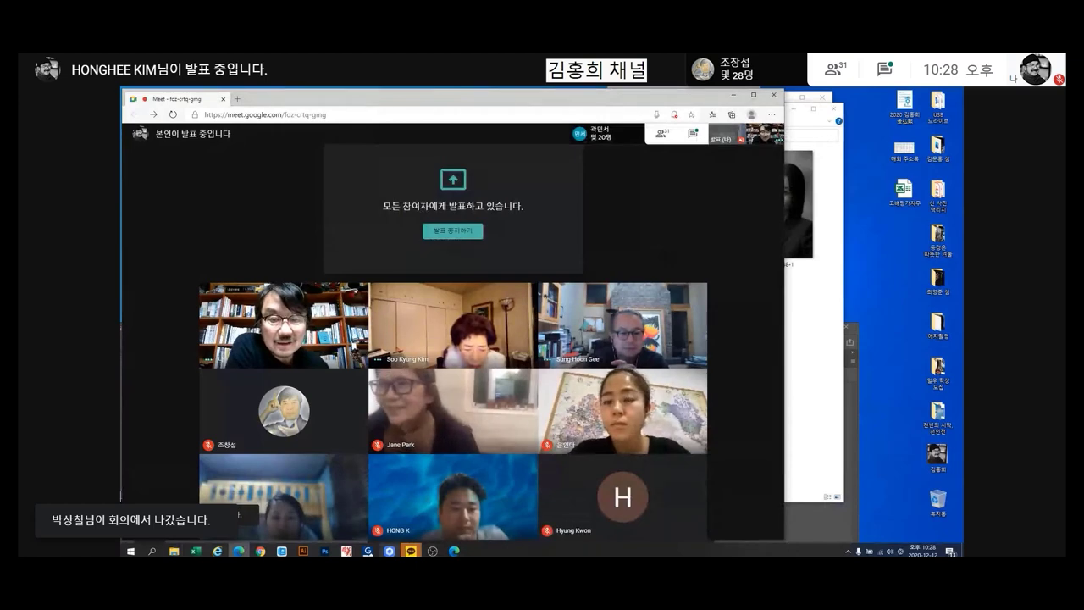
key(alt+Tab)
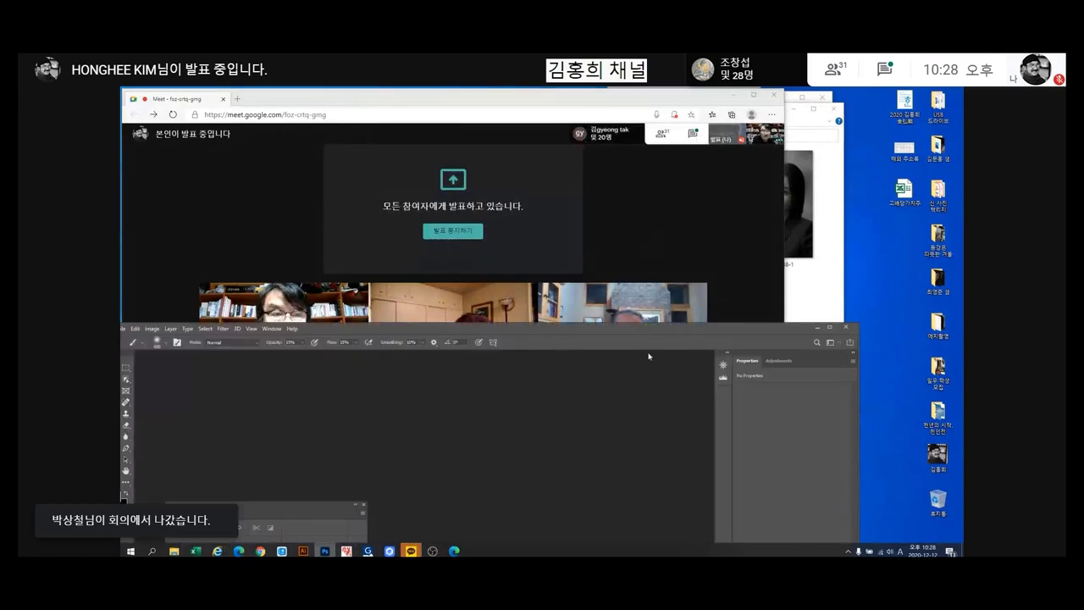
key(alt+Tab)
drag(692, 117, 915, 127)
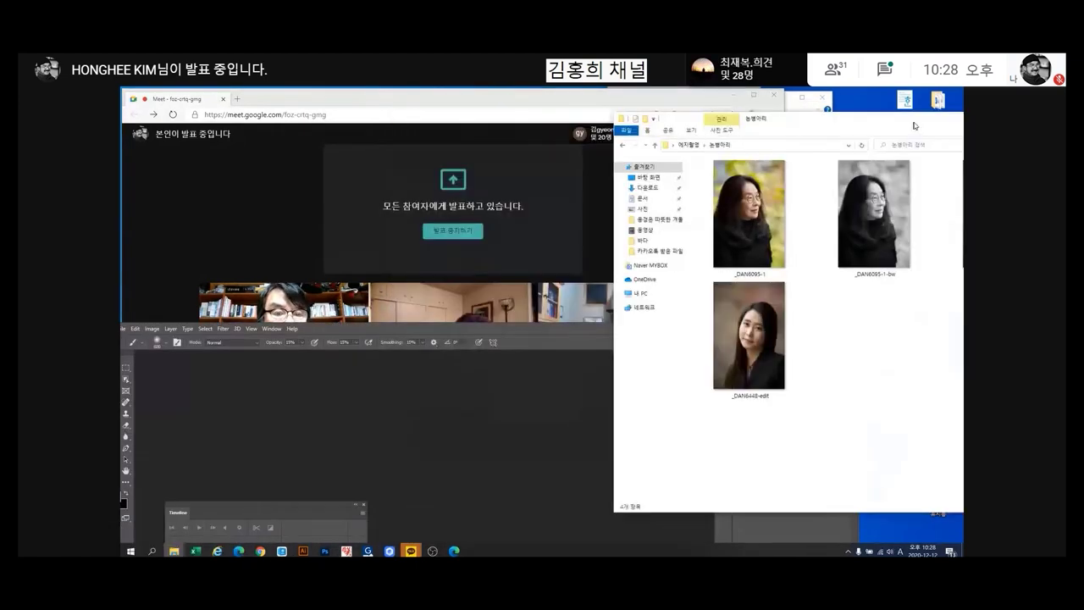
Open the colour portrait _DAN6448-edit.jpg from the folder in Photoshop and reposition the Photoshop window to show the whole workspace.
click(557, 323)
drag(573, 326, 574, 107)
click(880, 408)
drag(748, 334, 520, 364)
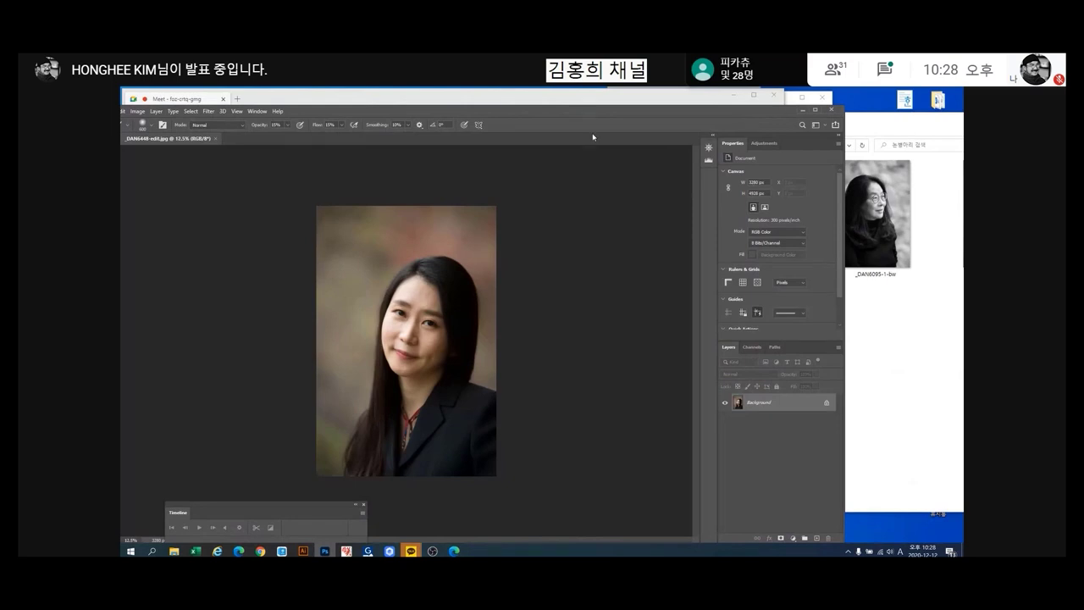
drag(621, 120, 660, 101)
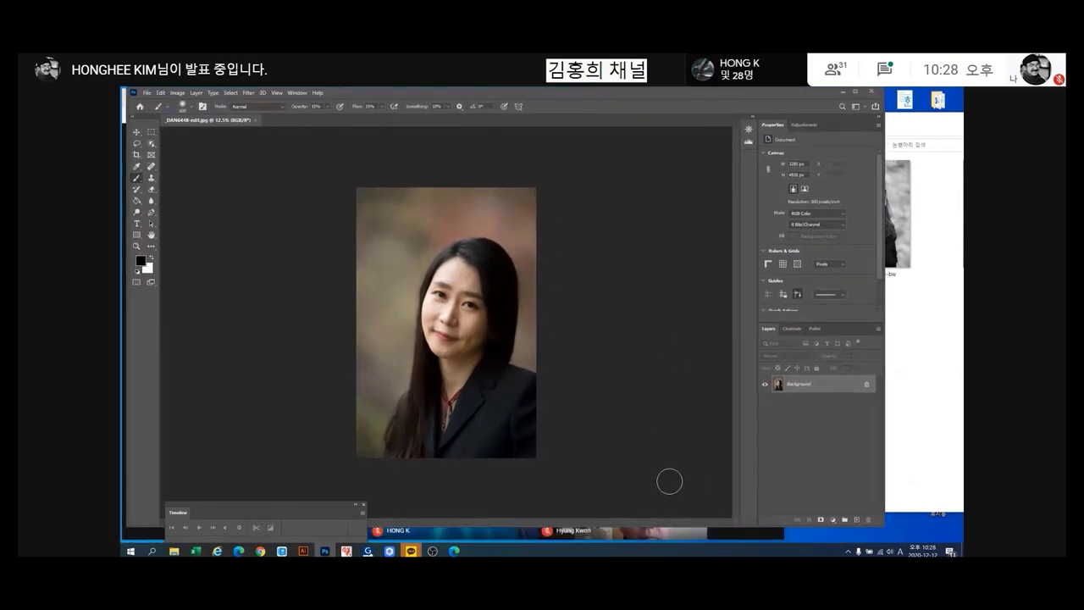
Go back to the parent portrait folder and open the raw file _DAN6448.NEF with the Photos app as the default for .NEF files.
click(953, 426)
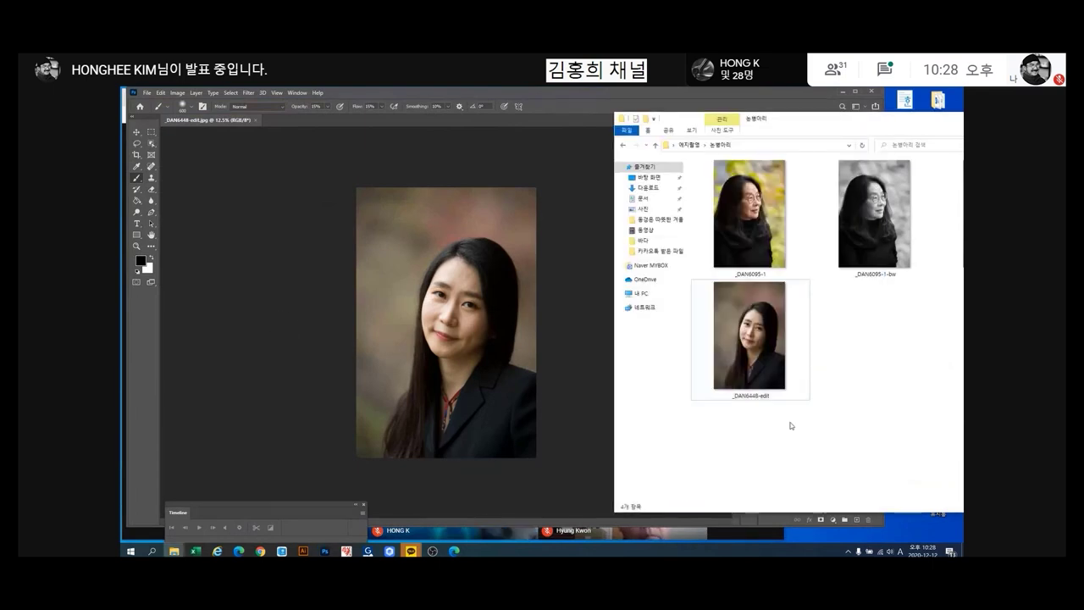
drag(856, 124, 718, 139)
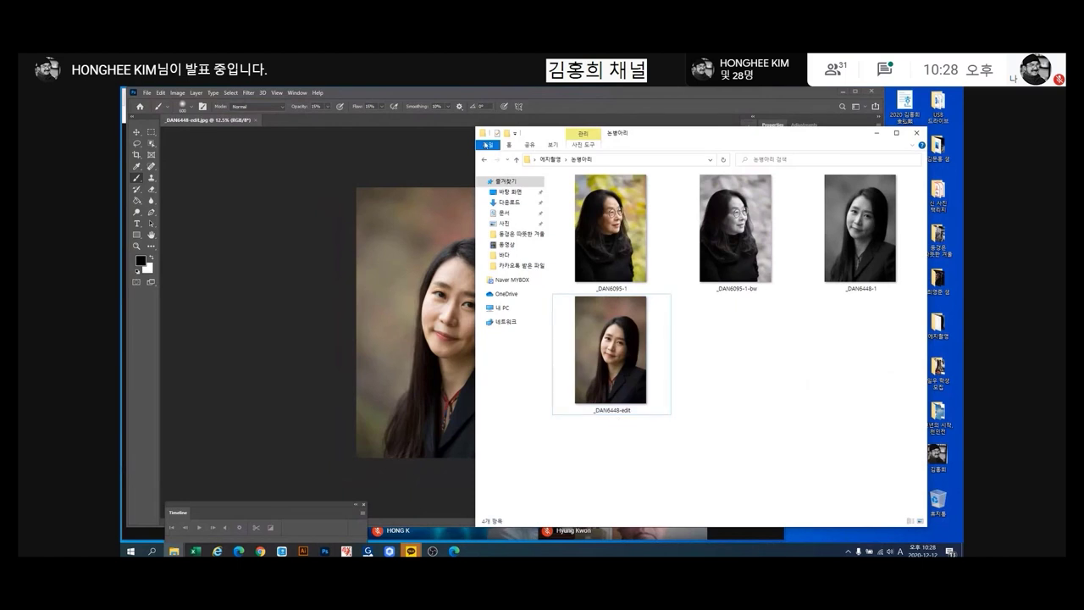
click(481, 160)
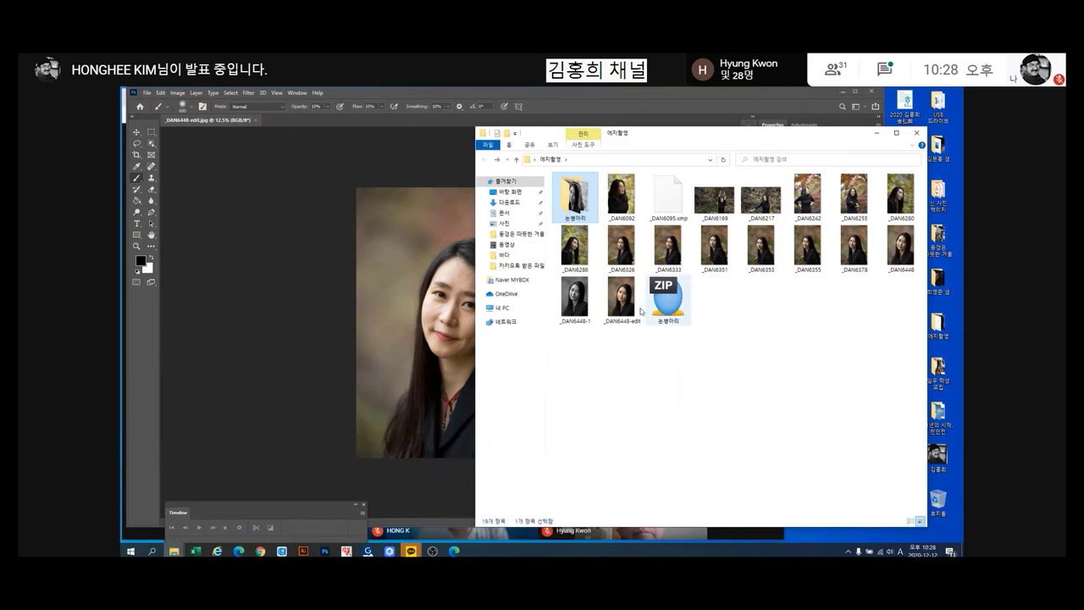
click(900, 254)
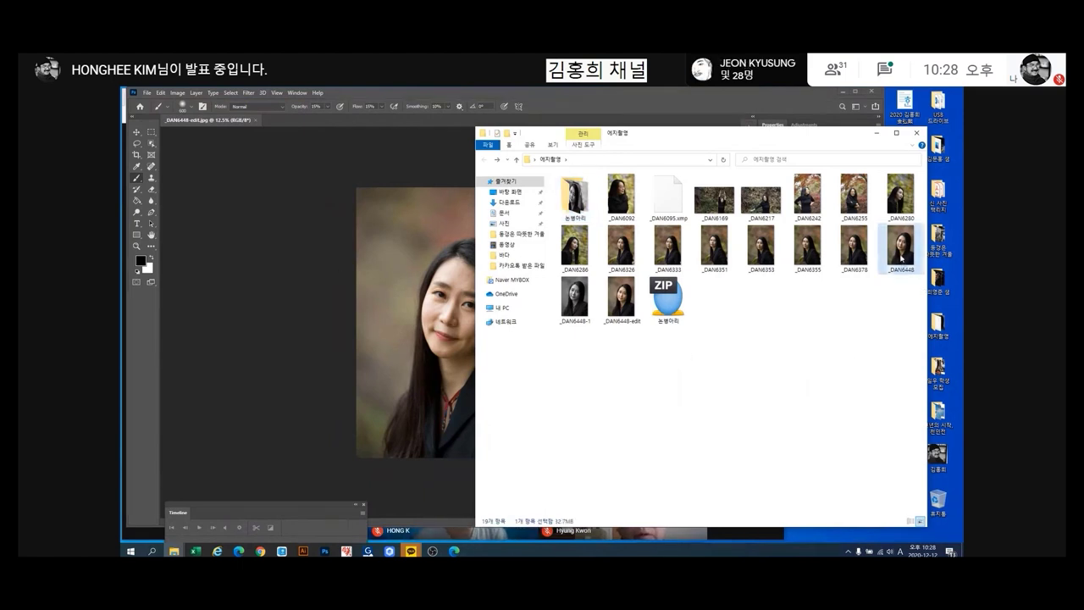
double_click(900, 254)
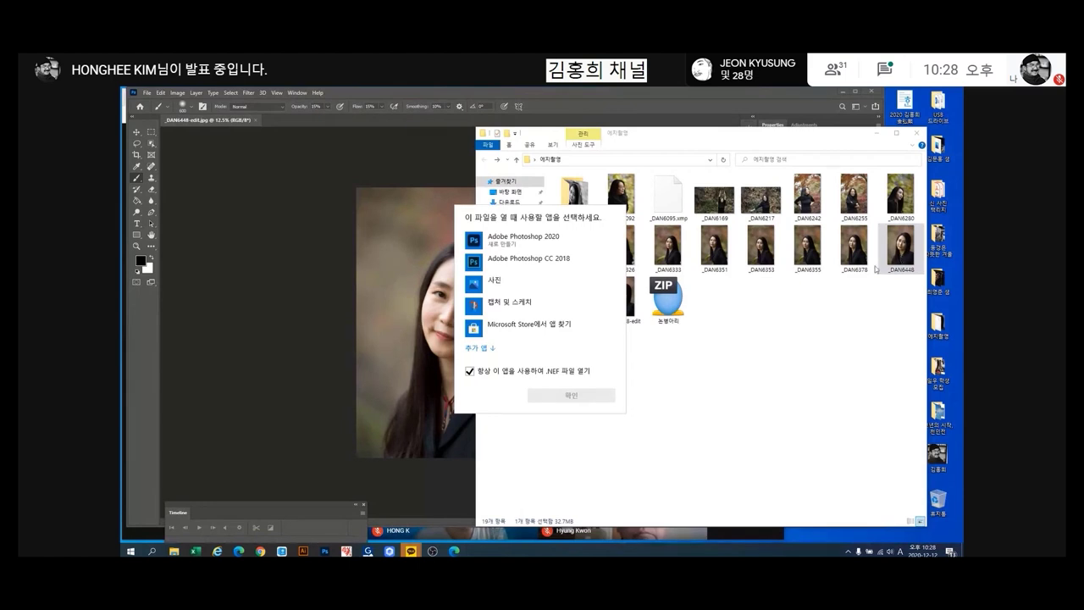
click(473, 288)
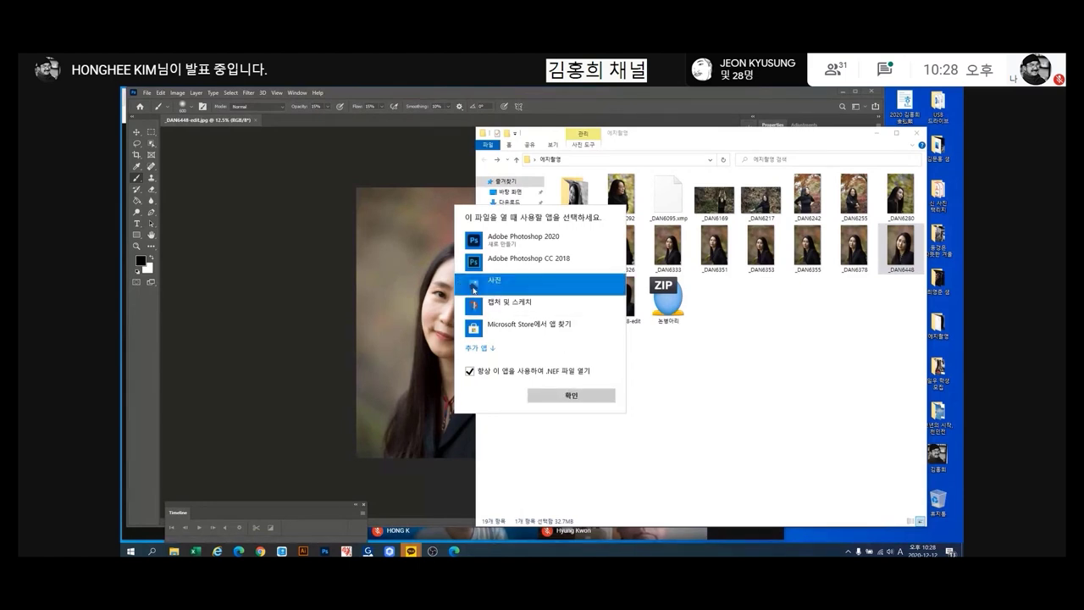
click(564, 396)
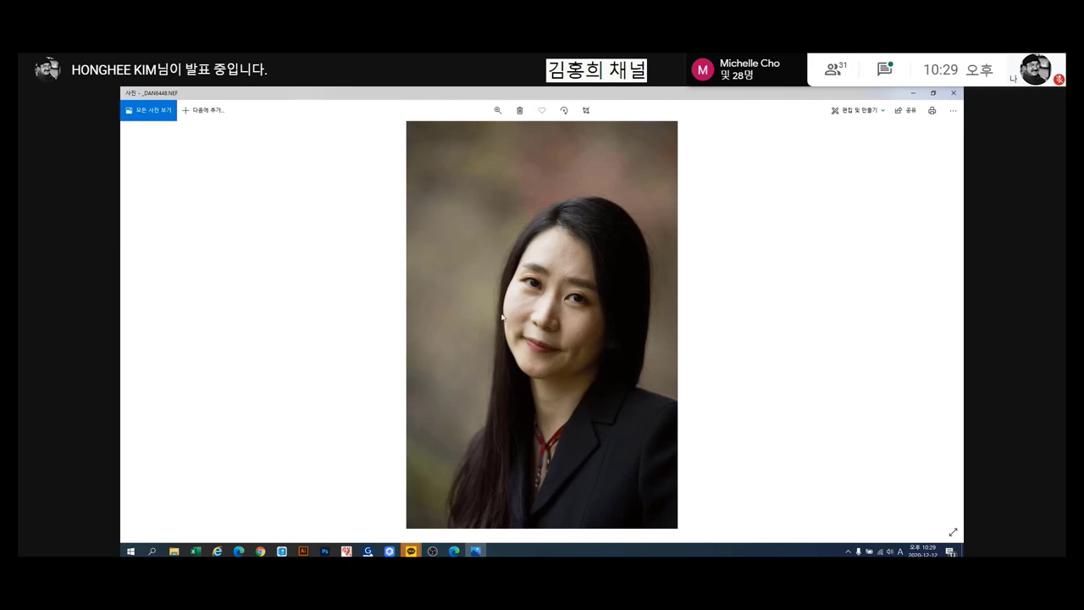
Compare the raw portrait _DAN6448.NEF with _DAN6448-1.jpg and _DAN6448-edit.jpg in the Photos viewer, and close the viewer.
click(945, 330)
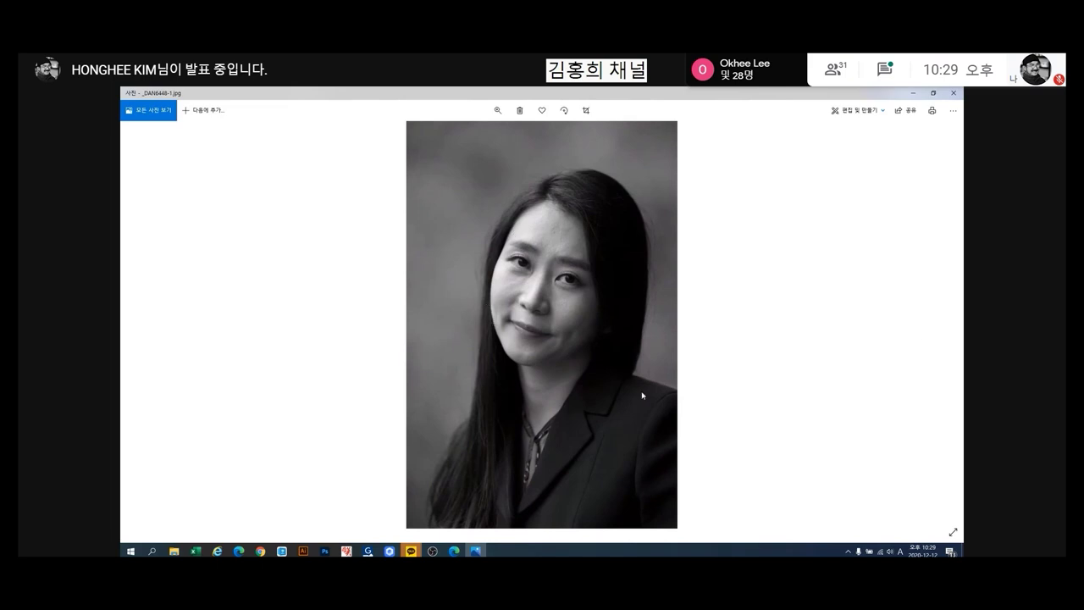
click(940, 326)
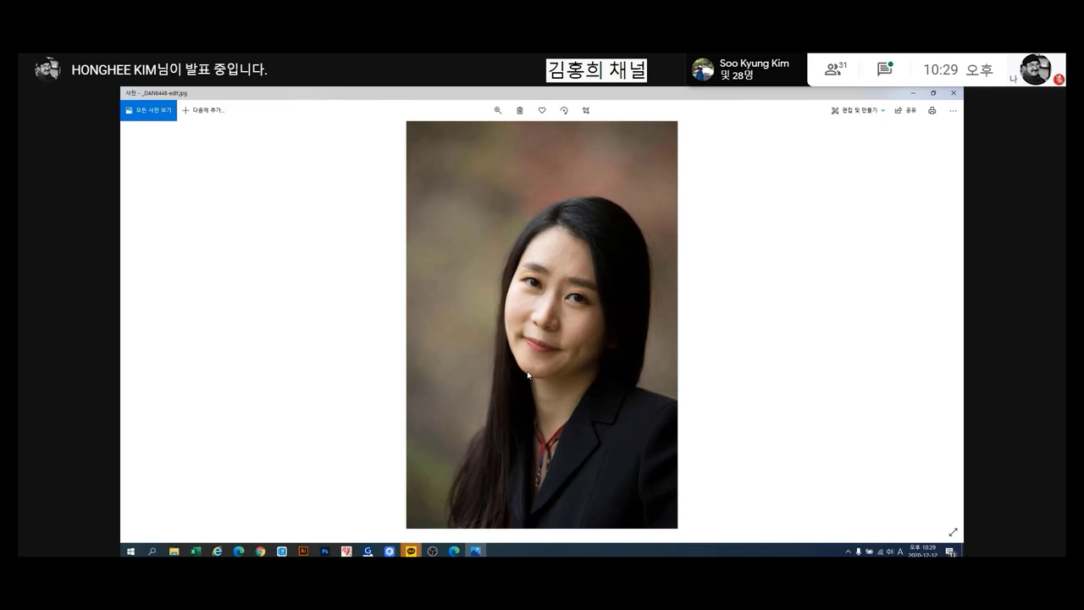
click(142, 326)
click(142, 326)
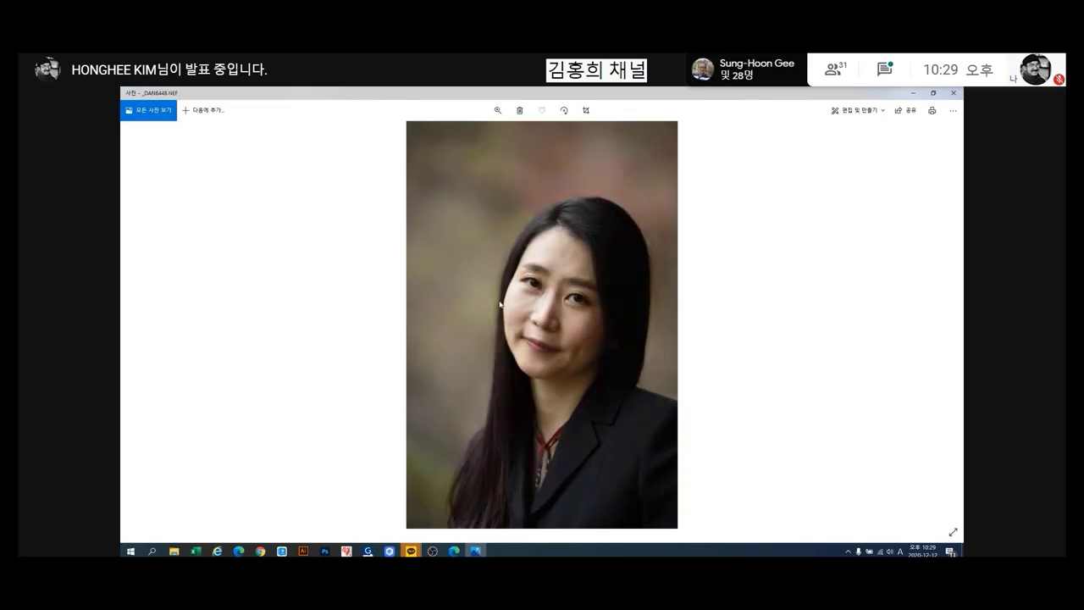
click(941, 325)
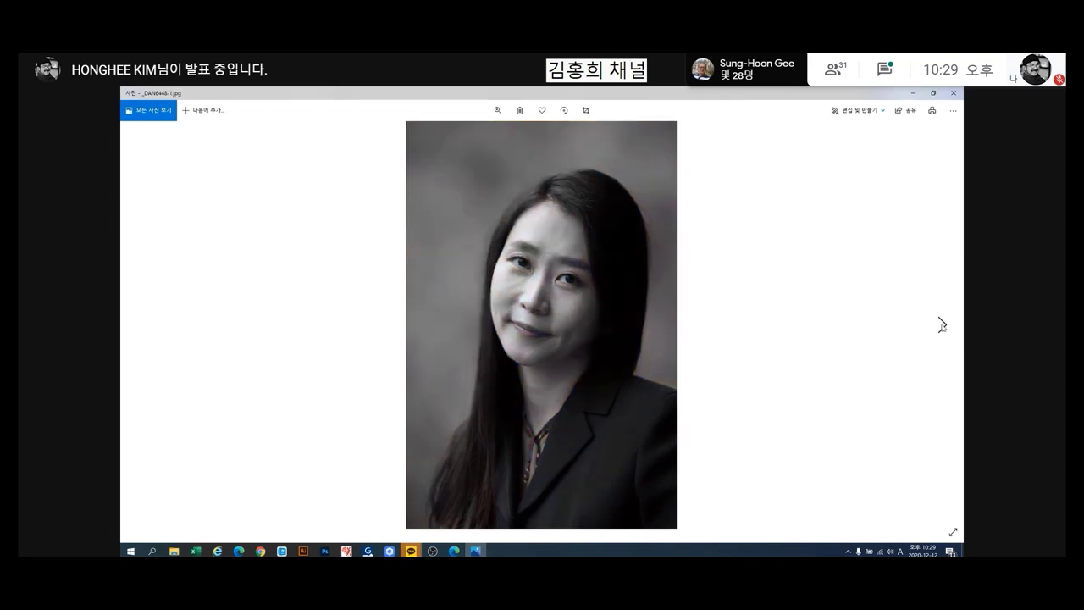
click(941, 325)
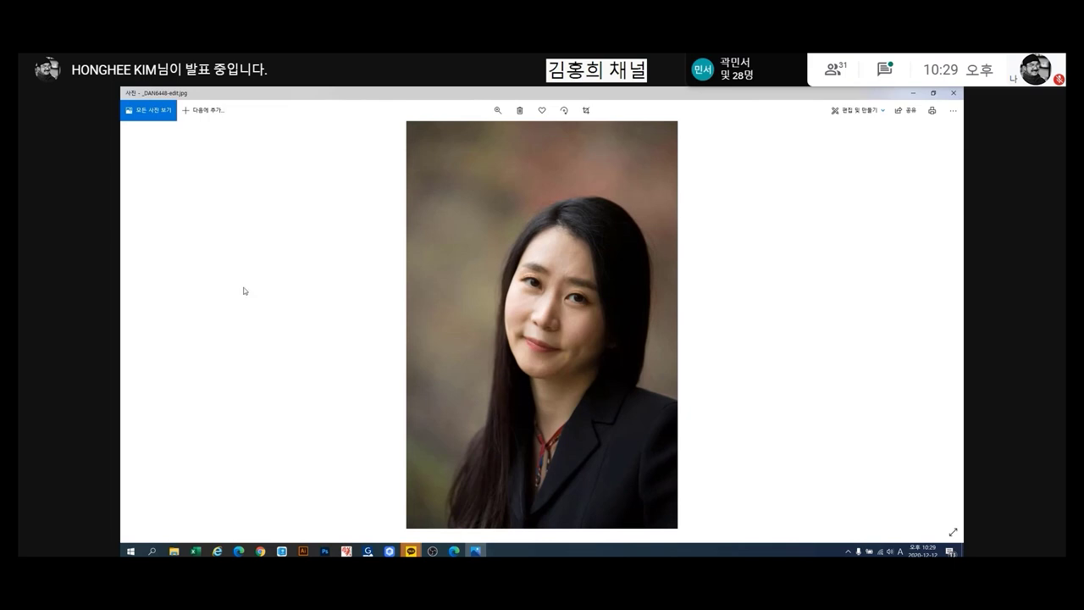
click(144, 325)
click(143, 325)
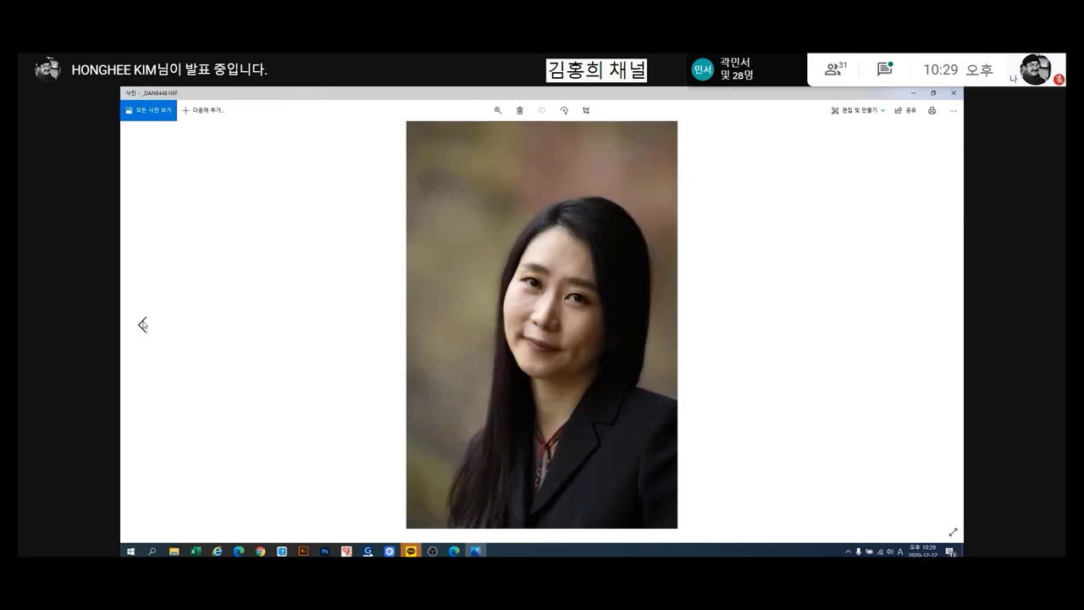
click(939, 330)
click(938, 332)
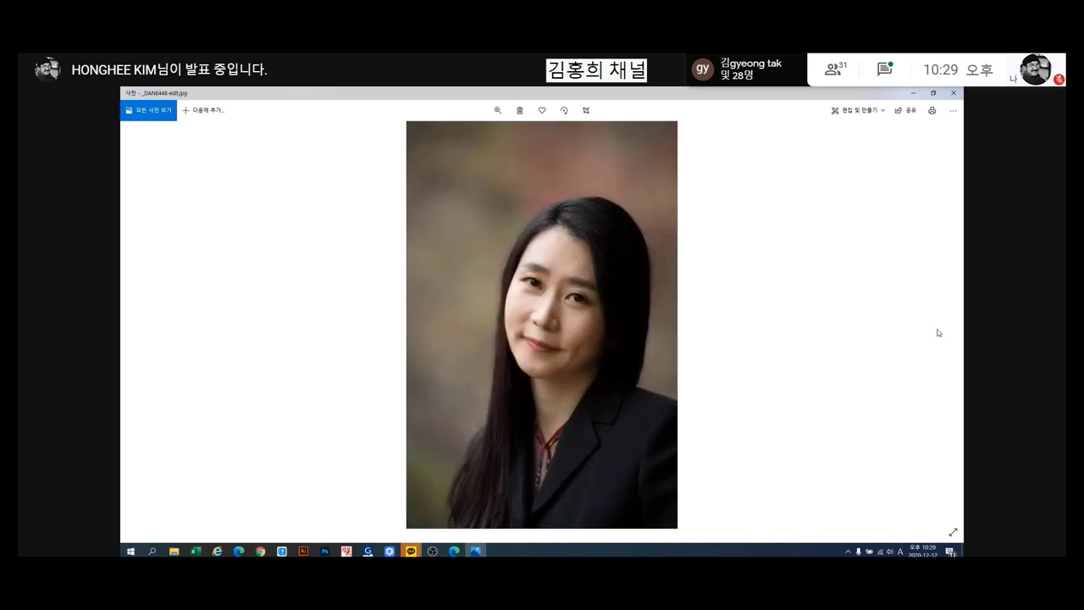
click(956, 94)
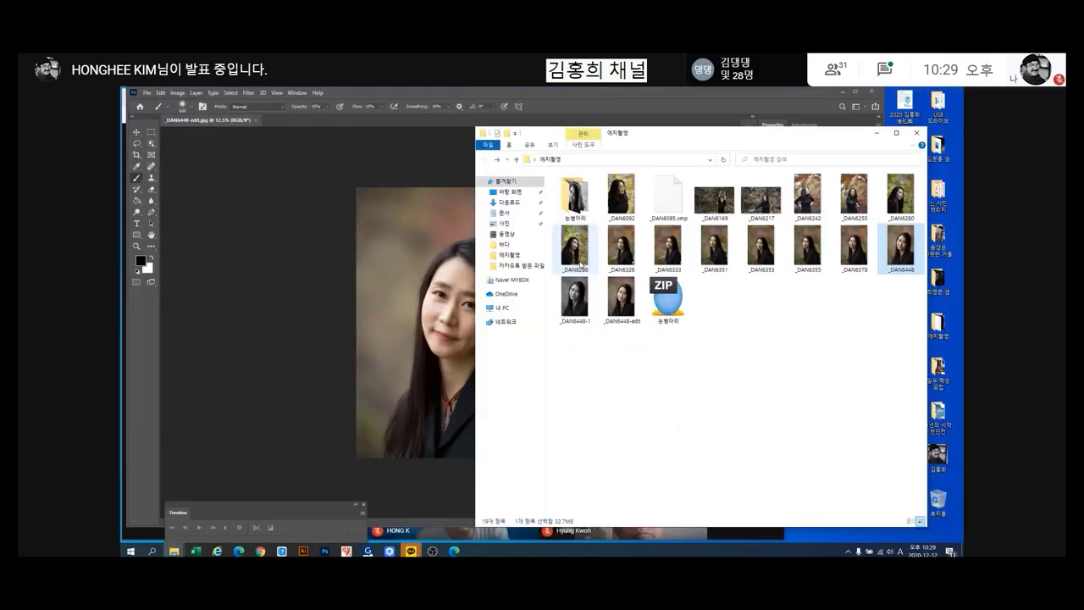
Review the edited portraits in the image subfolder and the parent folder, and close the folder window.
double_click(665, 296)
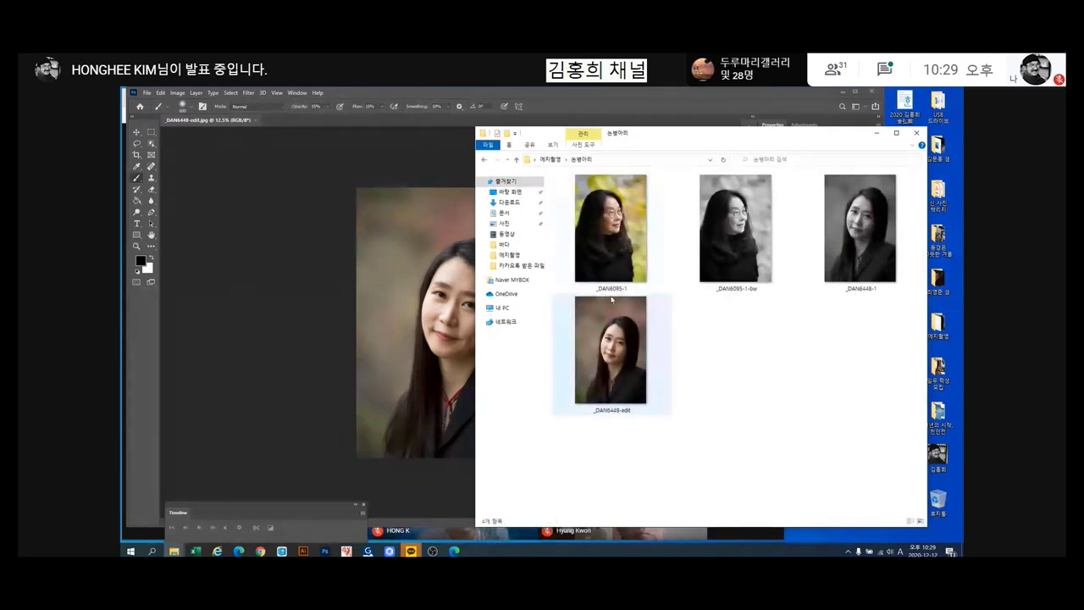
click(484, 159)
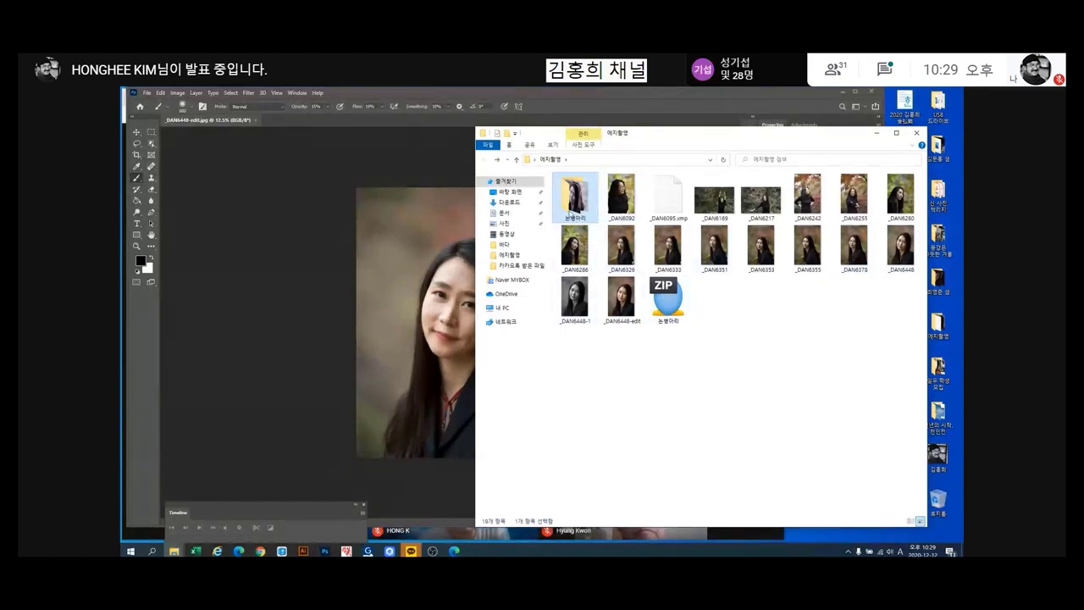
double_click(576, 197)
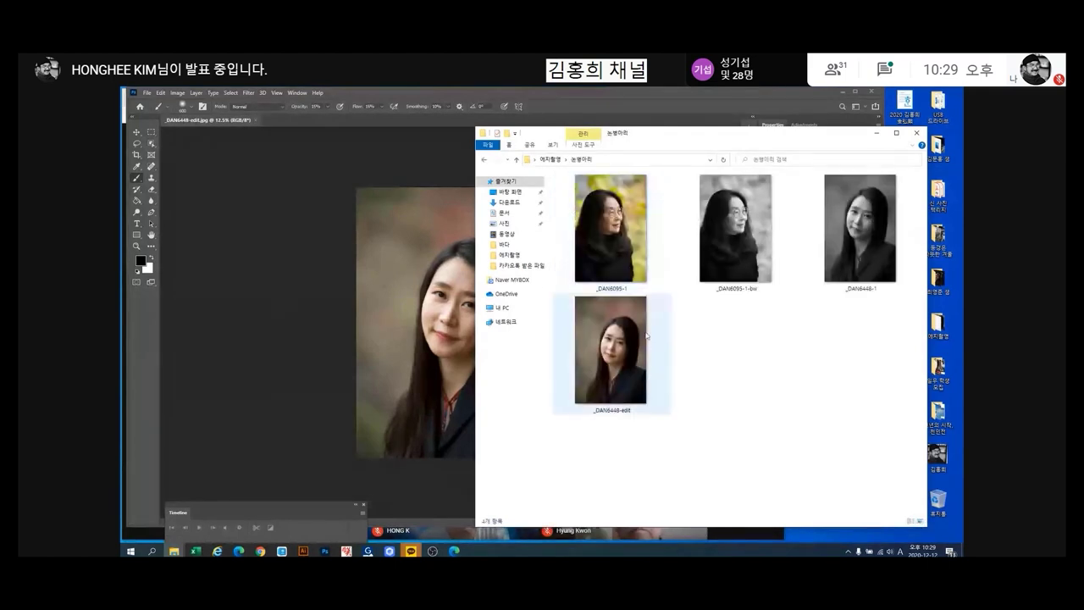
click(916, 133)
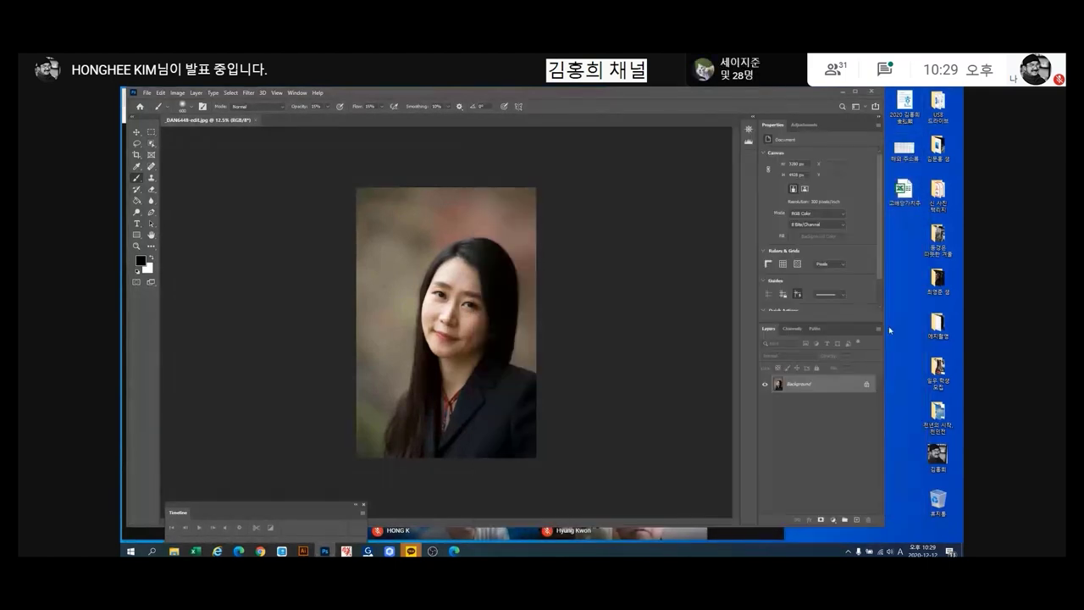
Open the studio portrait folder and compare the colour hand-framing portrait KakaoTalk_20201125_090458485.jpg with its black-and-white version KakaoTalk_20201125_090501482.jpg in Photos.
double_click(936, 288)
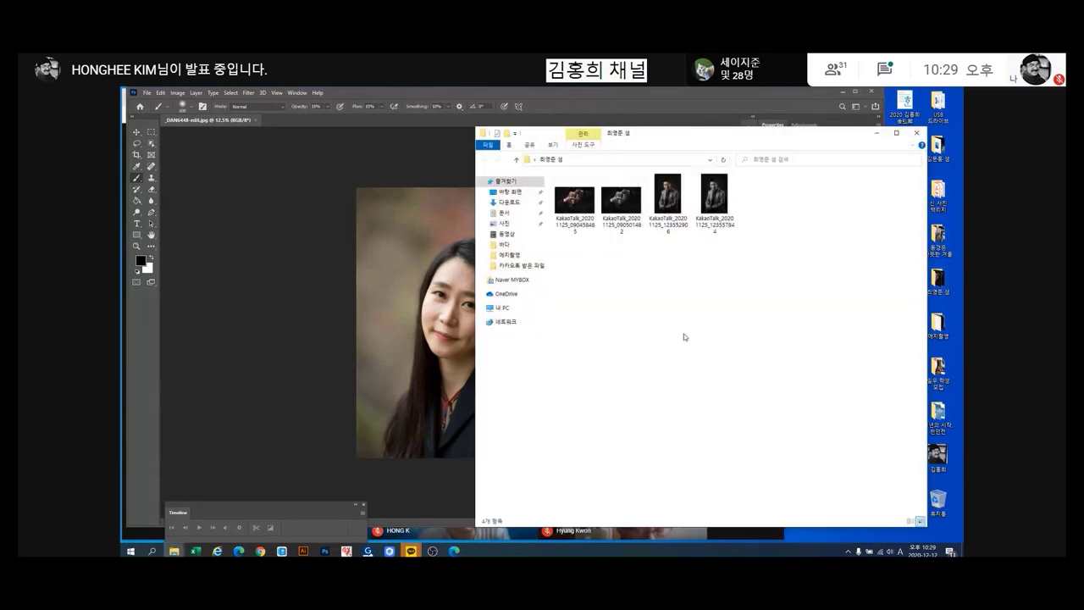
click(582, 208)
double_click(581, 208)
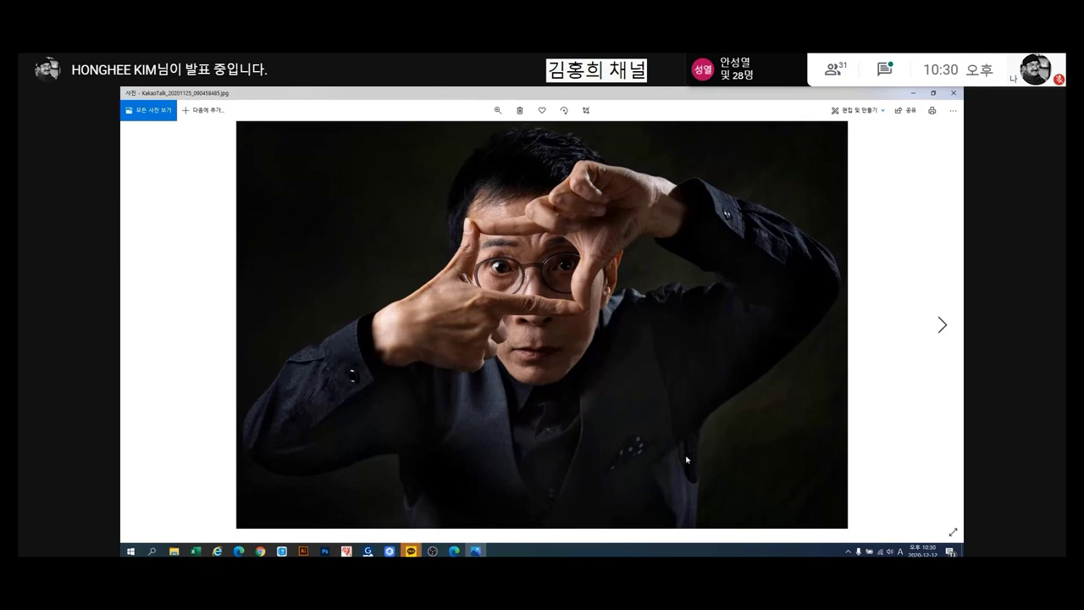
click(941, 325)
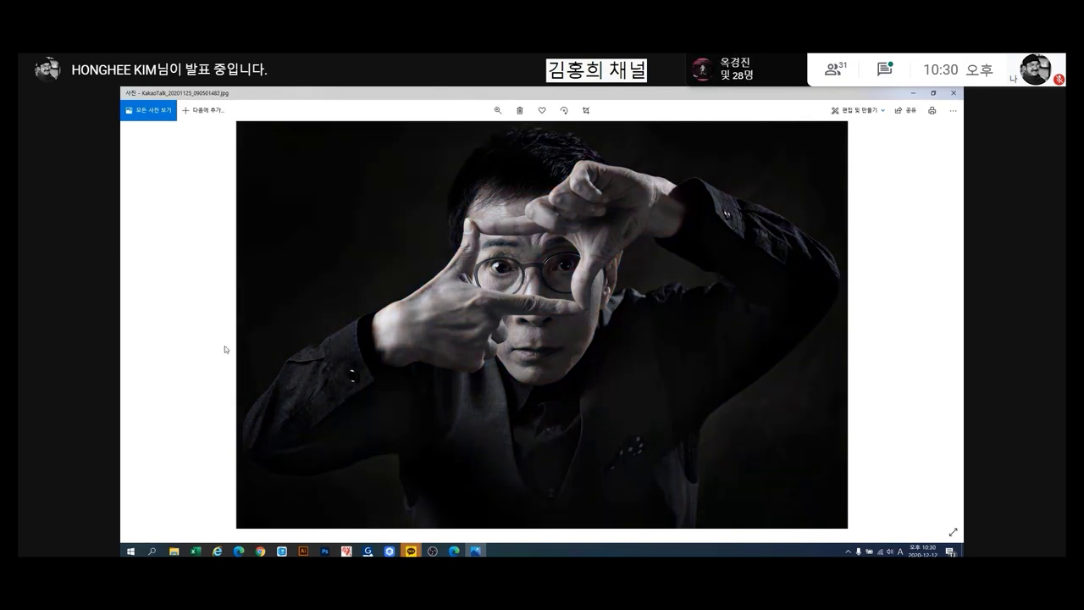
click(141, 326)
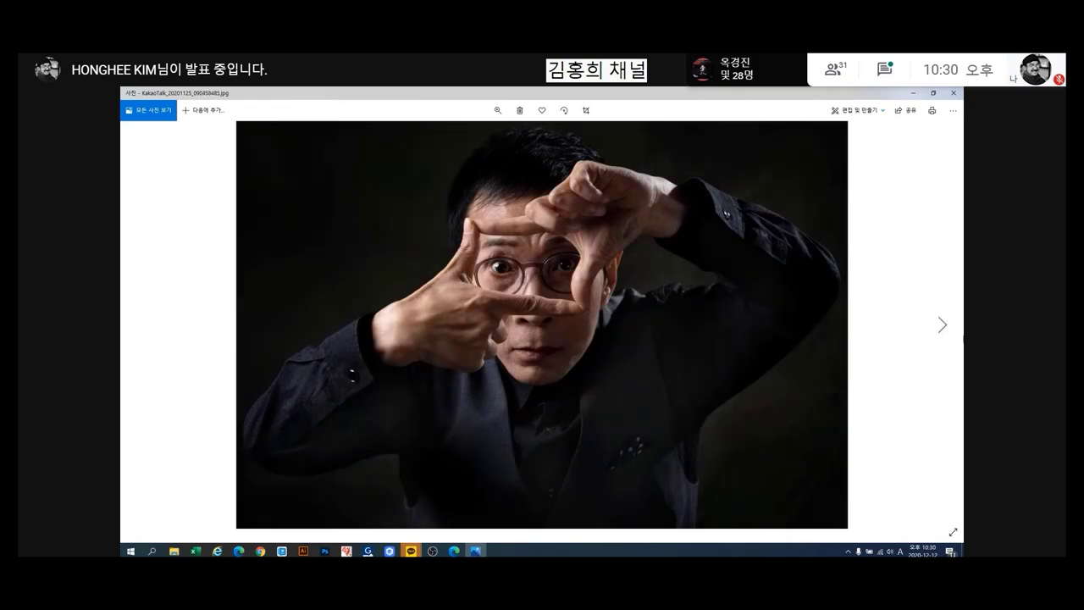
click(941, 326)
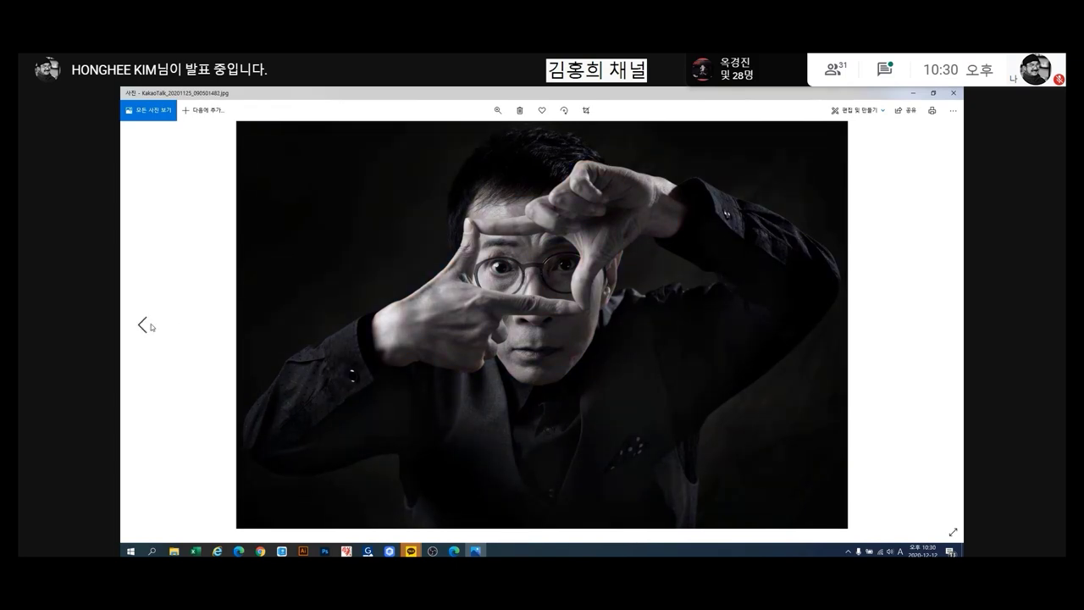
Compare the colour and black-and-white versions of the hand-framing and seated portraits in Photos, and close the viewer.
click(143, 325)
click(943, 325)
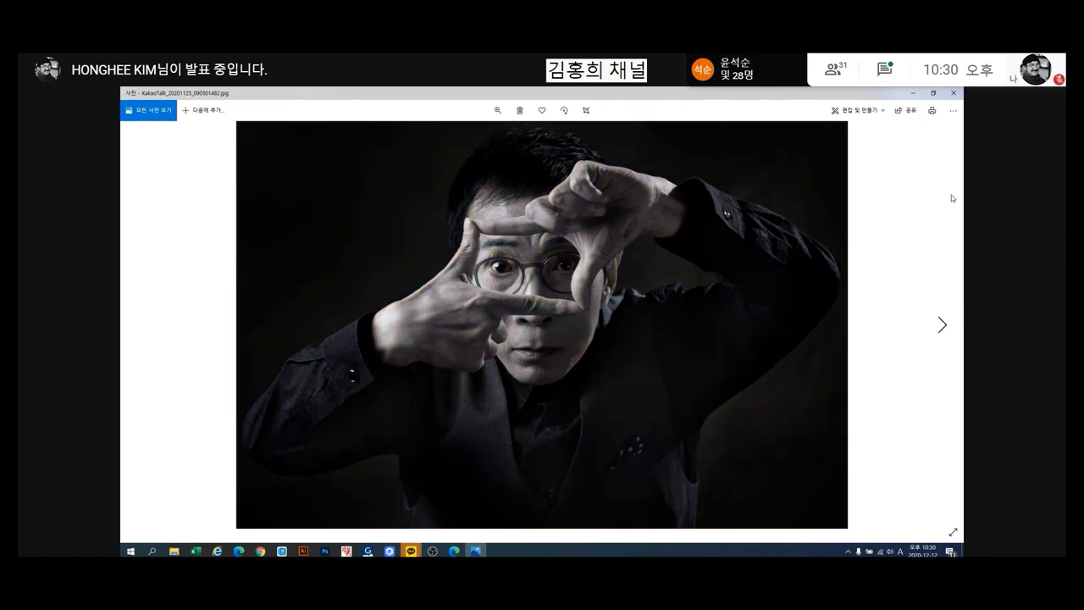
click(933, 327)
click(933, 329)
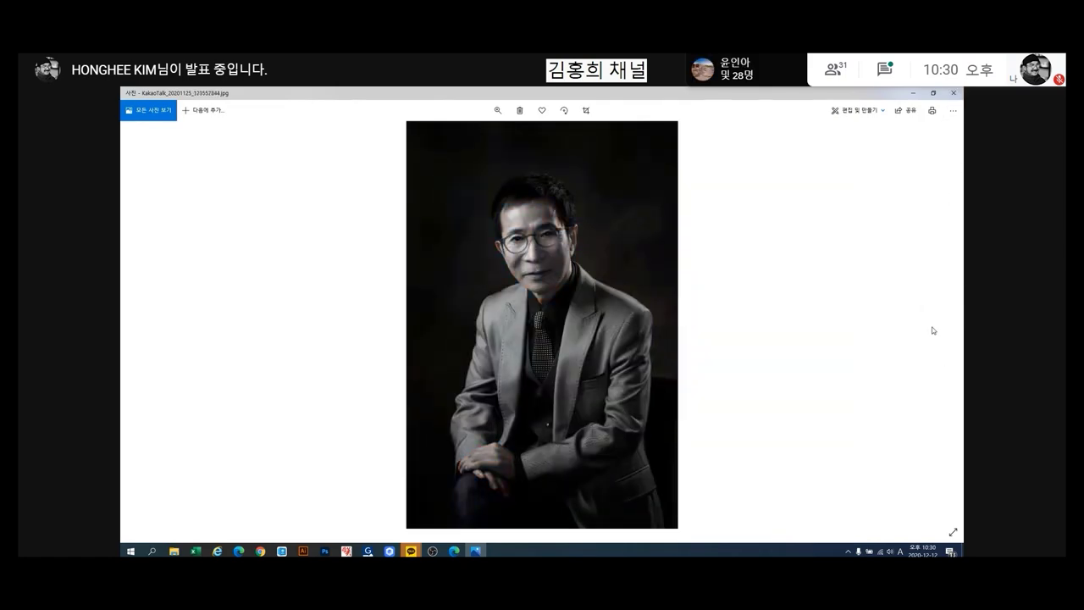
click(140, 325)
click(139, 325)
click(953, 337)
click(953, 92)
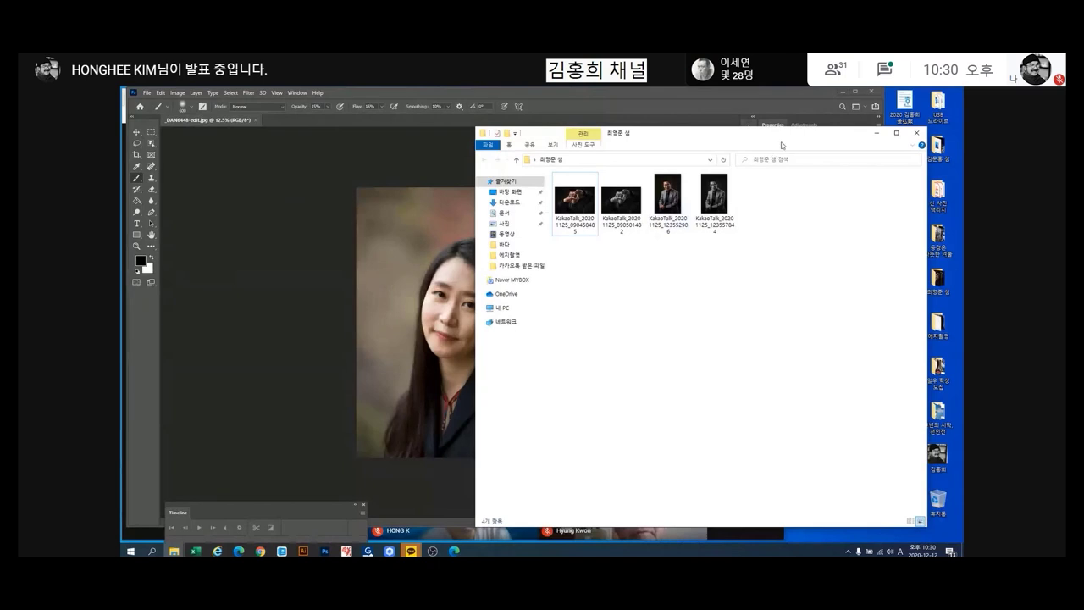
View the colour seated portrait KakaoTalk_20201125_123552906.jpg from the studio portrait folder, and close the viewer.
drag(812, 142, 768, 141)
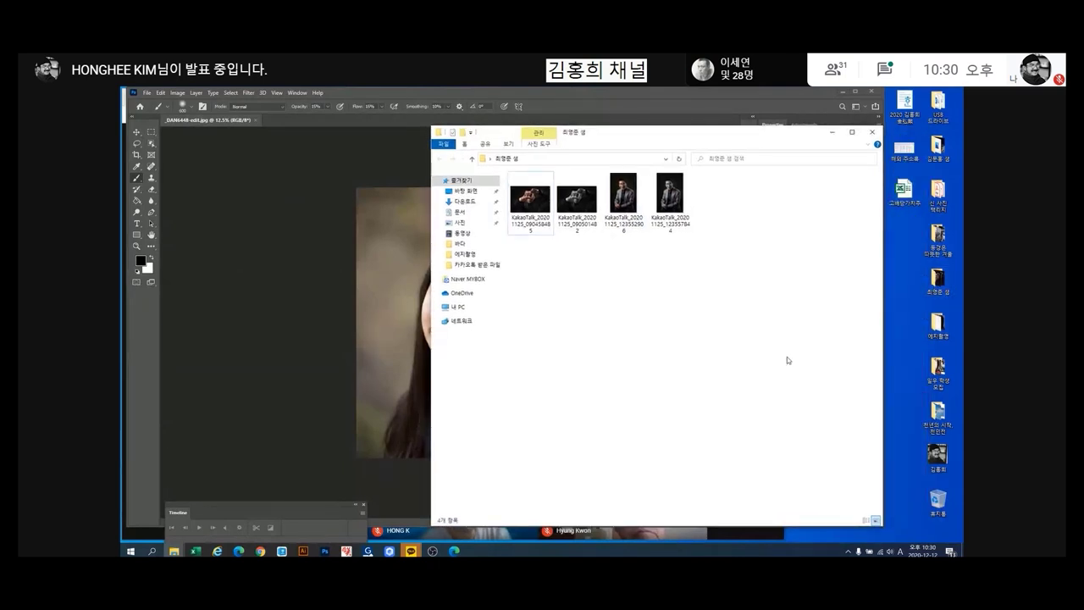
double_click(623, 193)
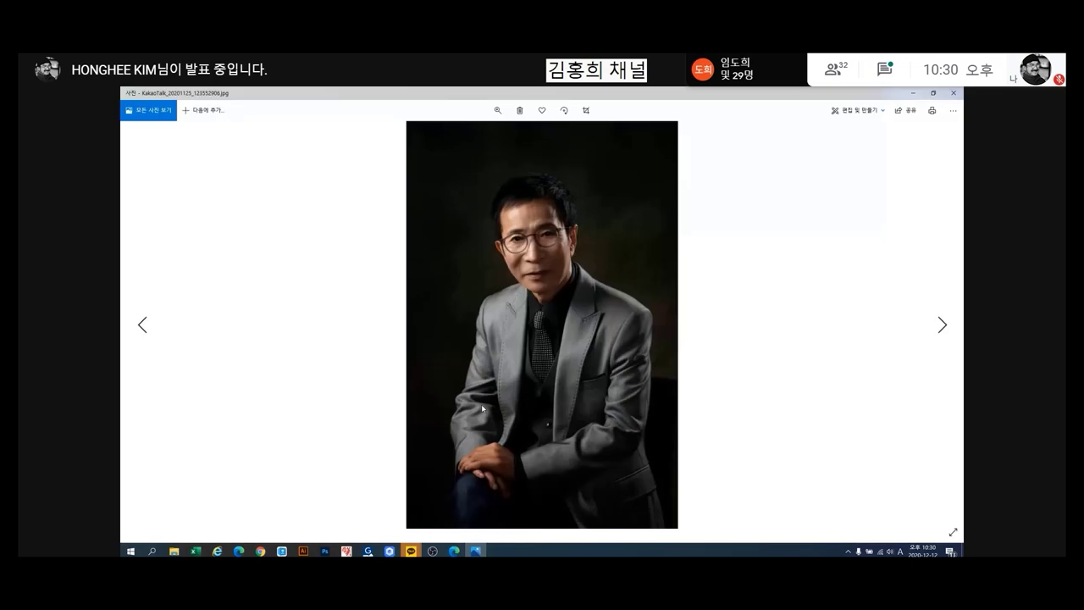
click(953, 95)
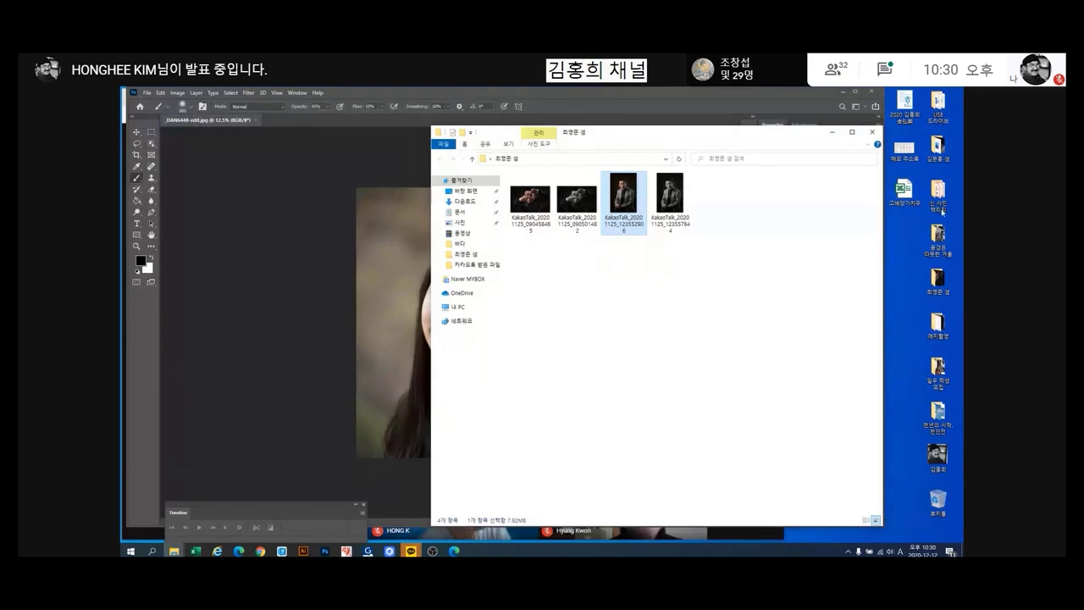
Open the selected-photos subfolder of the smoking man's portrait folder, maximize the window and show its files as extra large icons.
double_click(937, 146)
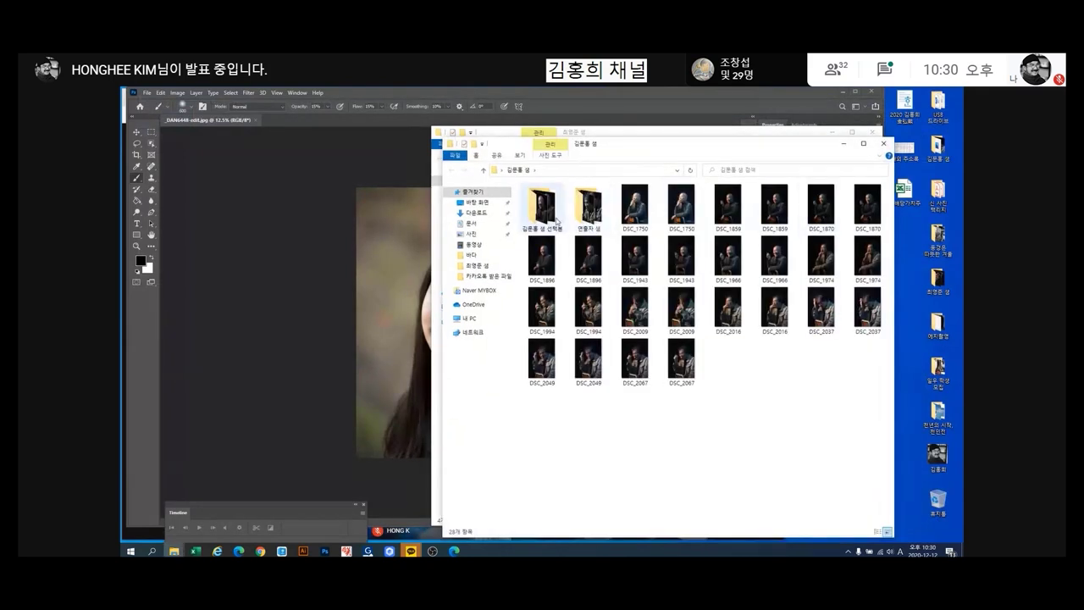
double_click(561, 225)
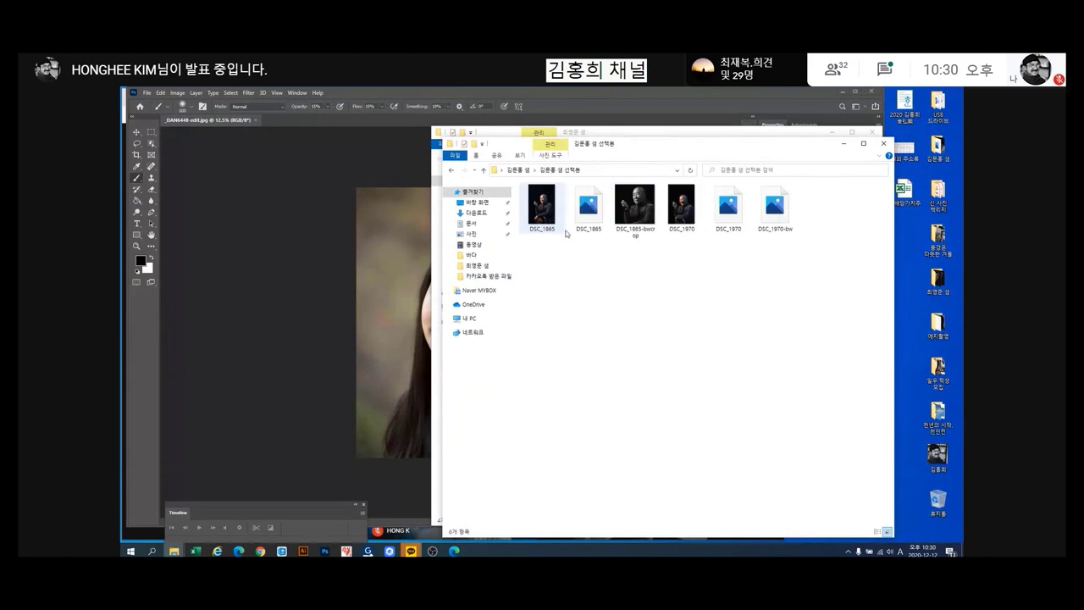
click(863, 143)
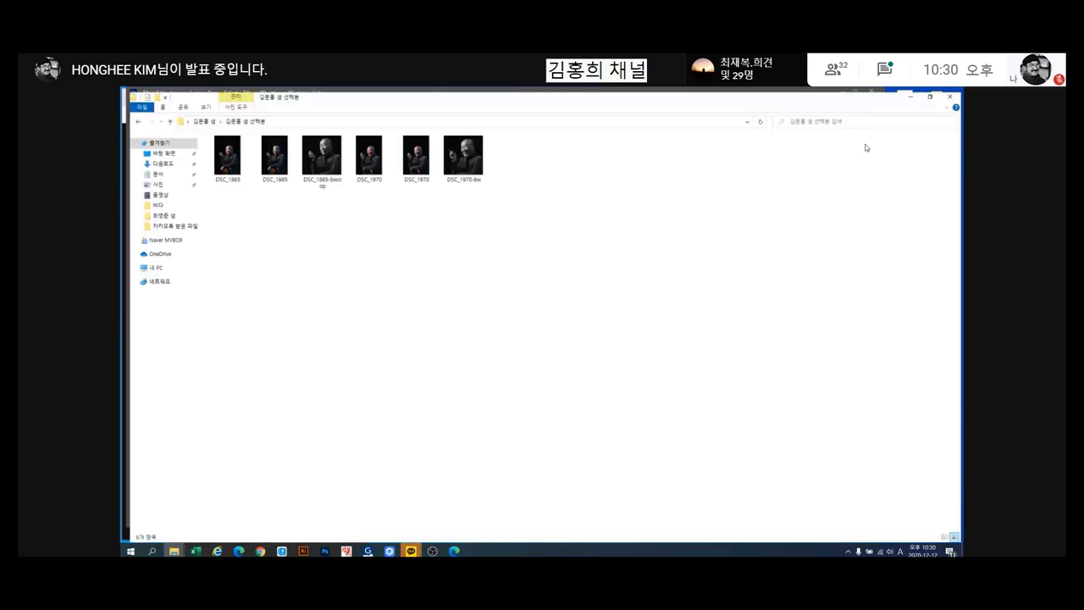
right_click(522, 282)
click(536, 286)
right_click(545, 293)
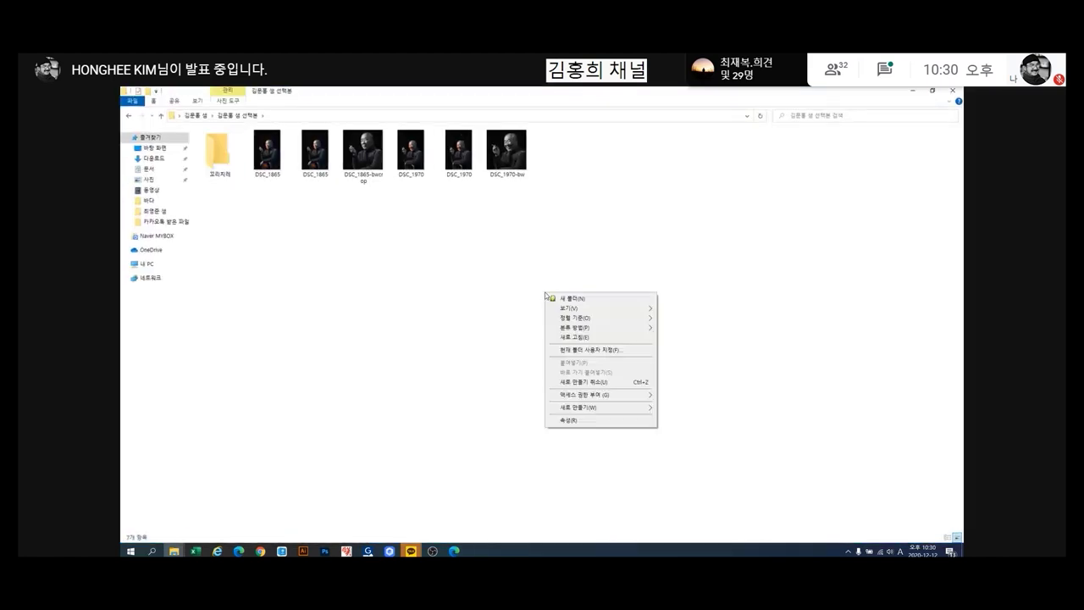
mouse_move(576, 308)
click(690, 316)
Delete the stray empty folder from the selected-photos subfolder.
click(247, 178)
right_click(247, 177)
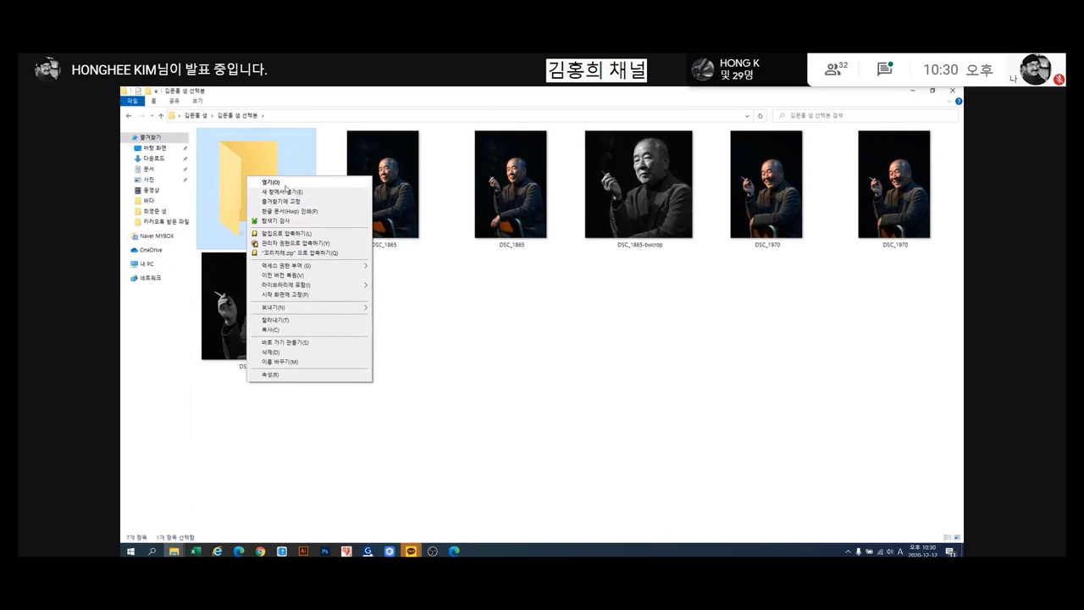
click(279, 351)
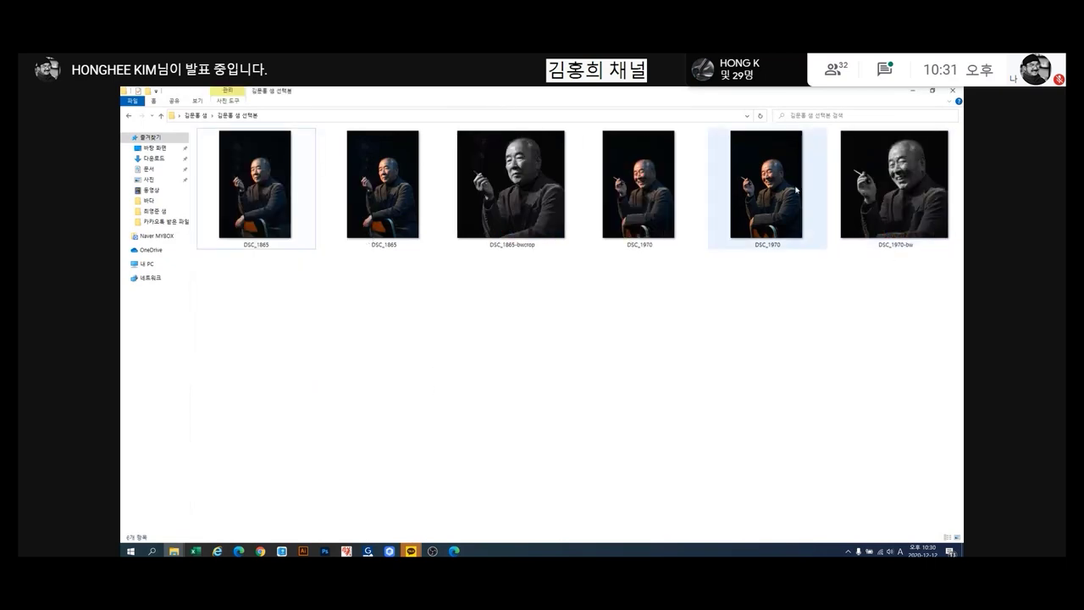
Compare the raw portrait DSC_1970.NEF with its black-and-white crop DSC_1970-bw.jpg in Photos, and close the viewer.
double_click(766, 186)
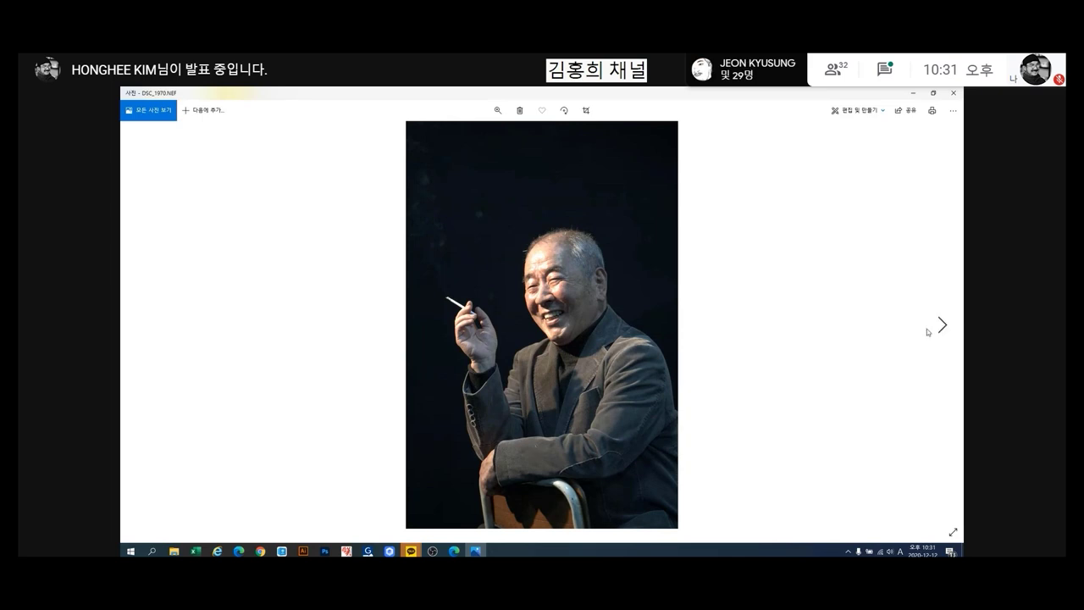
click(943, 327)
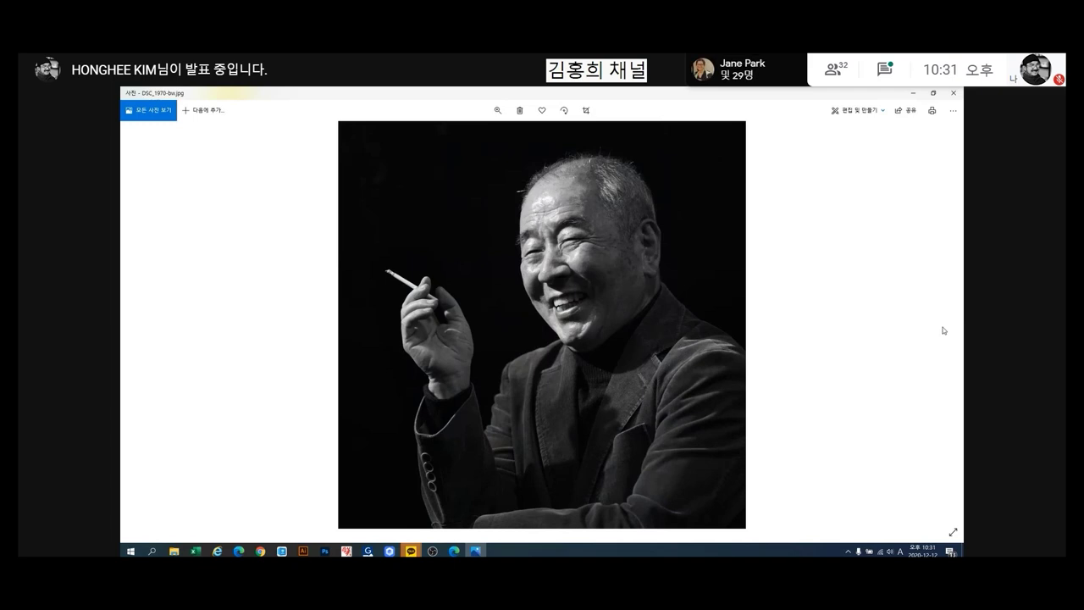
click(142, 324)
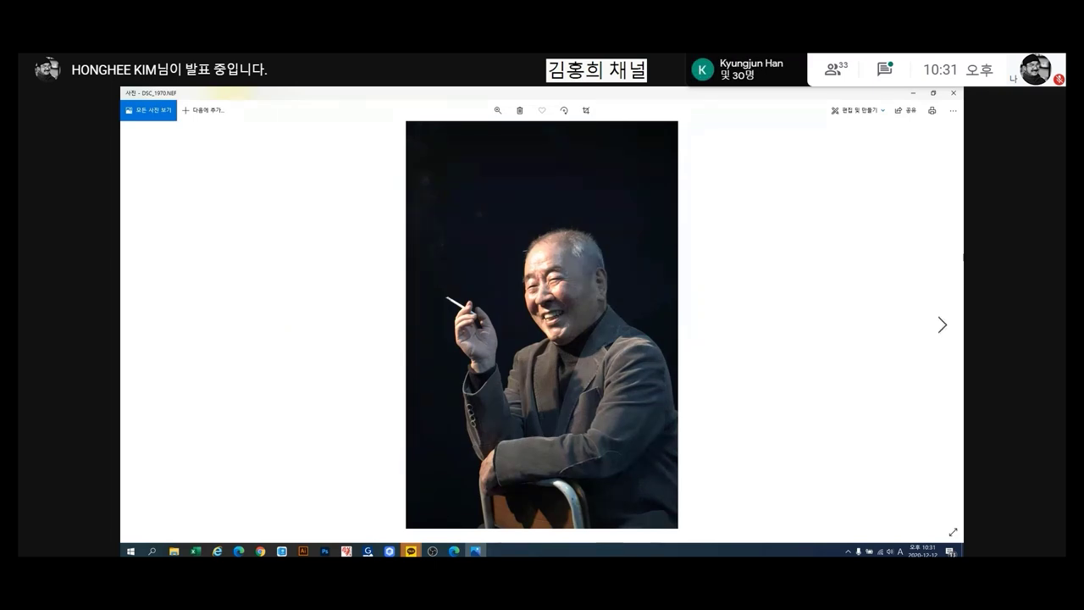
click(942, 326)
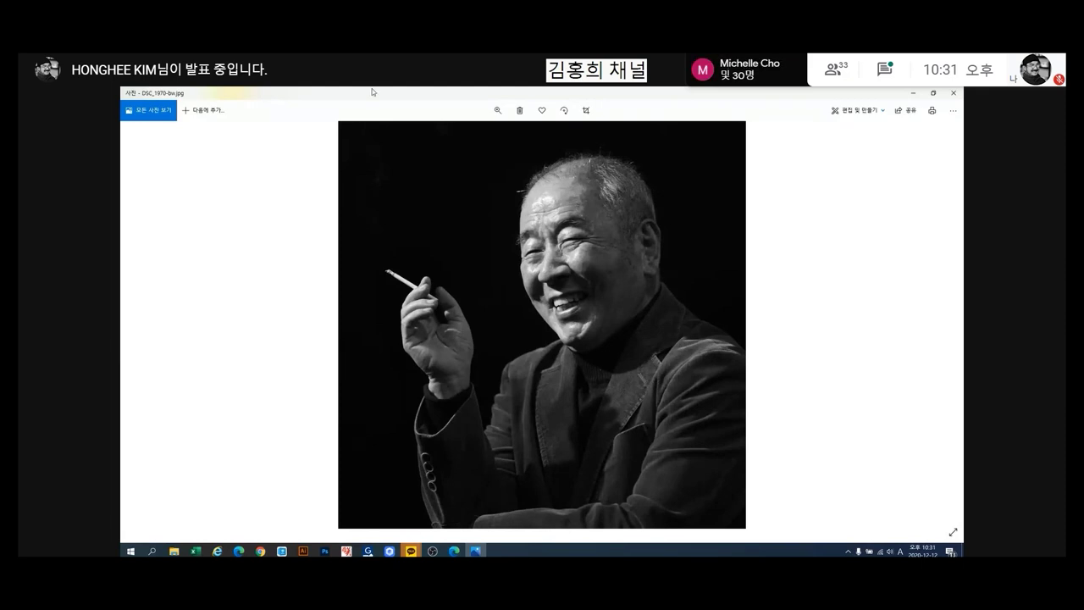
click(143, 325)
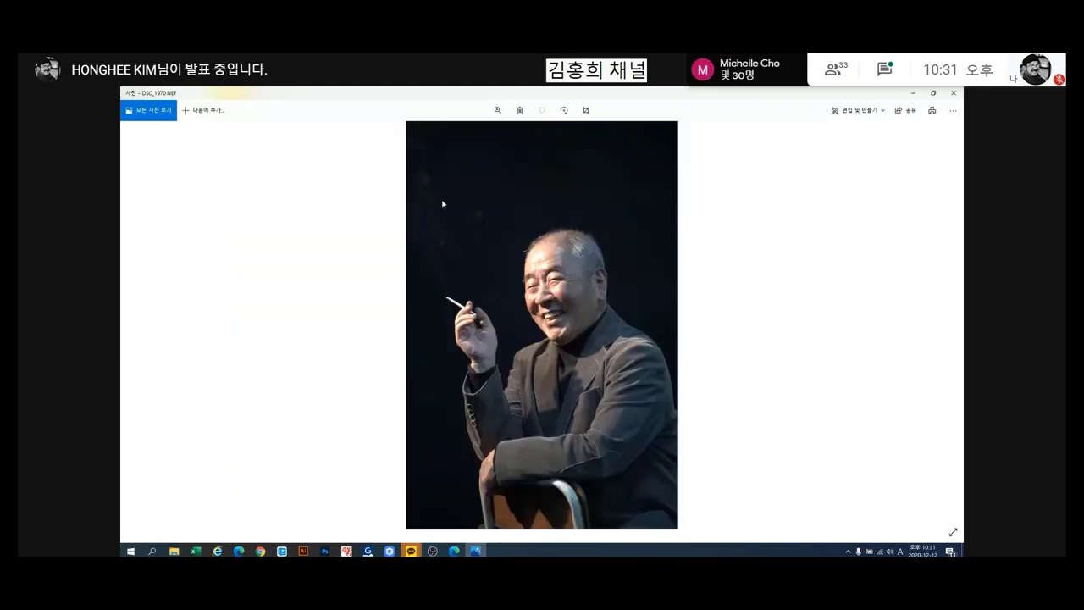
click(954, 90)
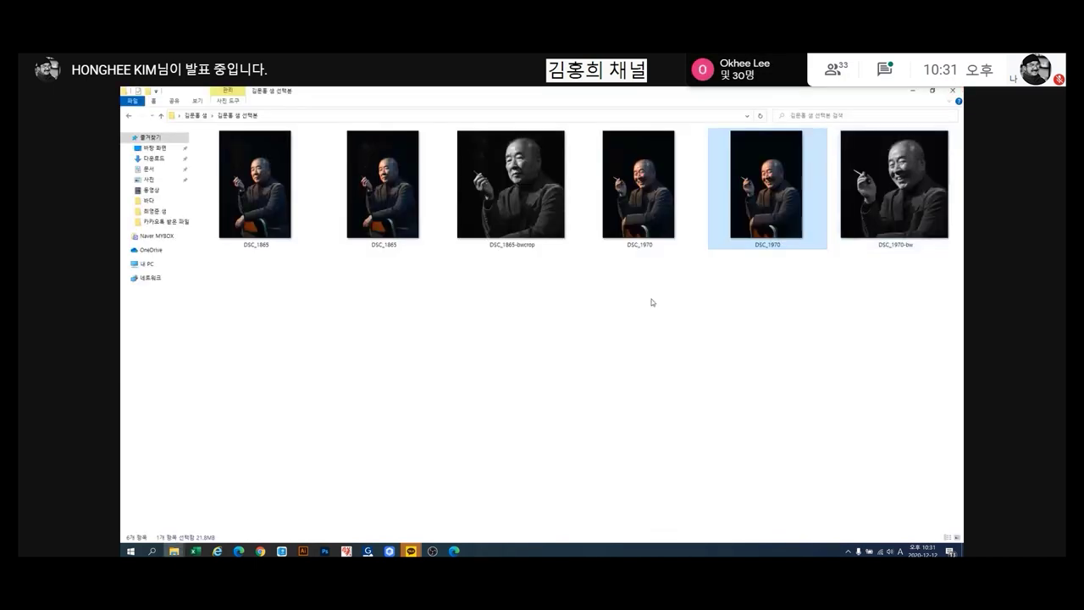
Close the woman's portrait document in Photoshop and arrange the selected-photos folder window beside the Photoshop window.
click(935, 90)
click(276, 183)
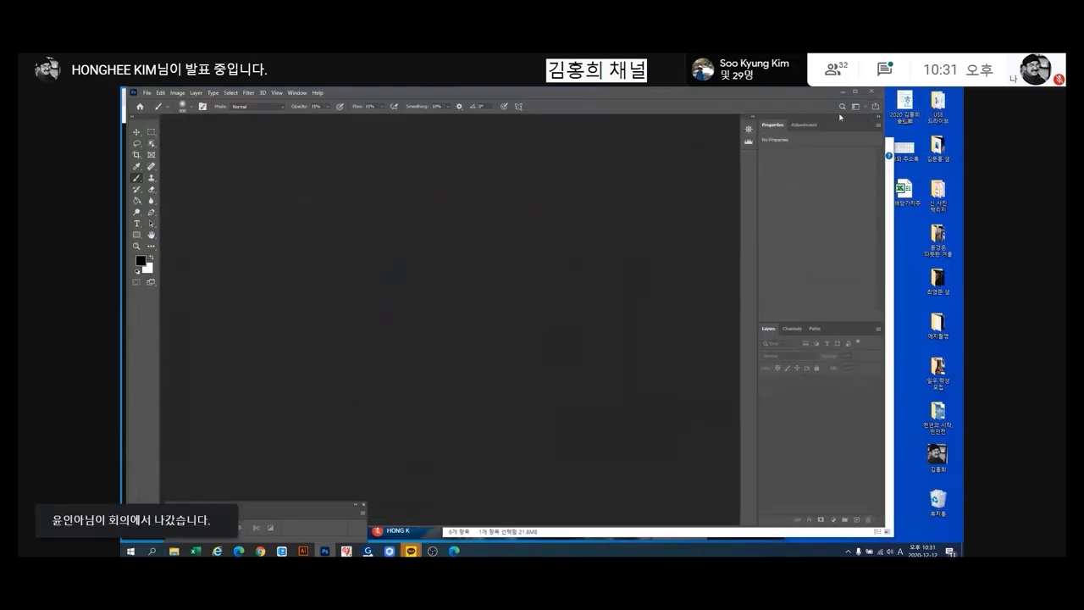
click(843, 90)
drag(784, 141, 868, 130)
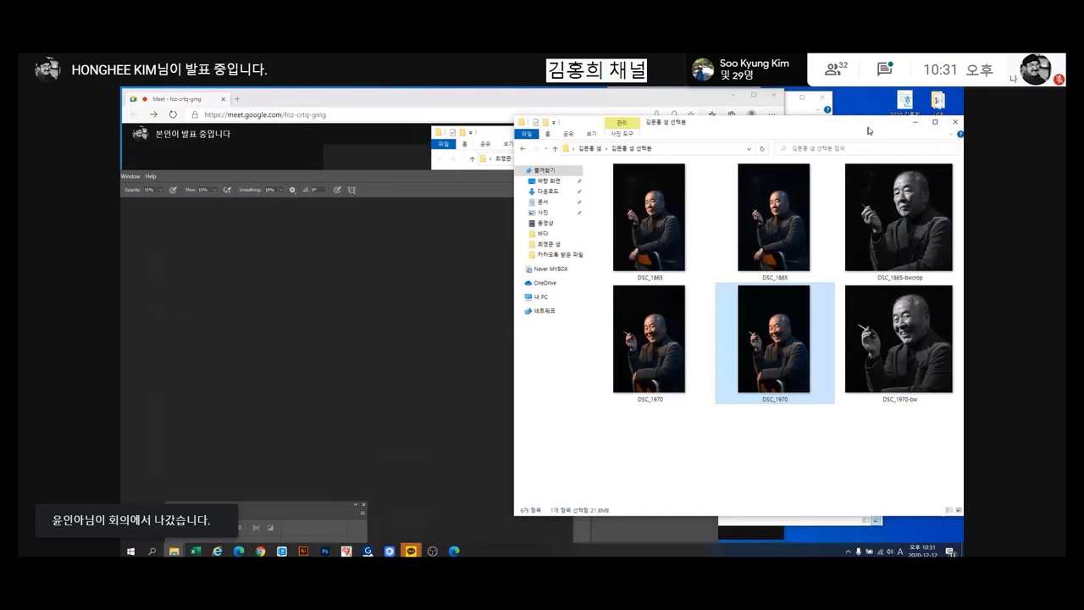
Open the raw file DSC_1970.NEF in Photoshop through Camera Raw with its settings unadjusted, and reposition the Photoshop window.
click(302, 327)
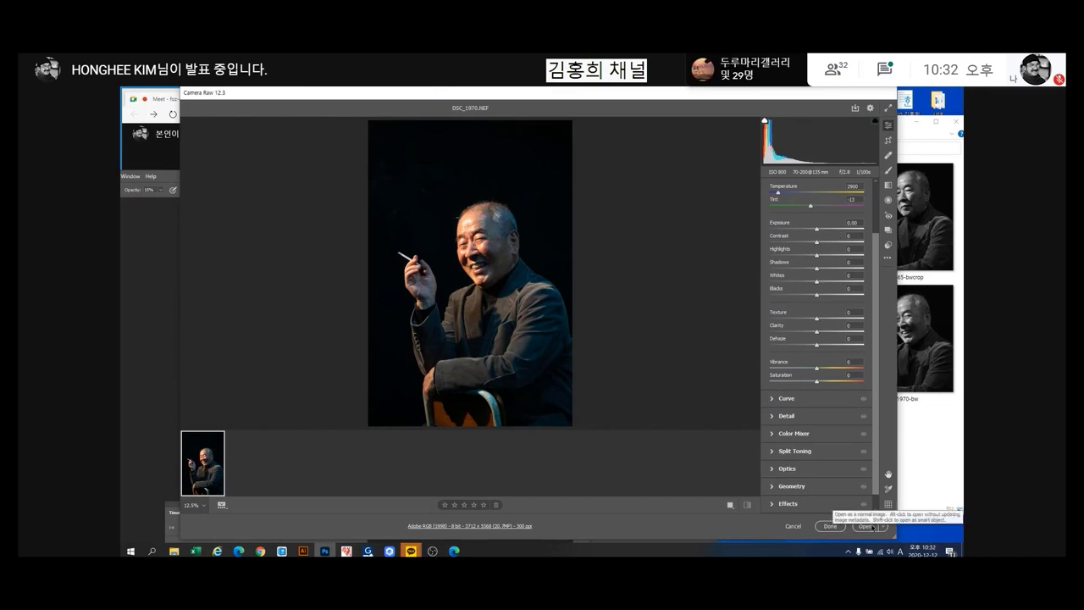
click(830, 526)
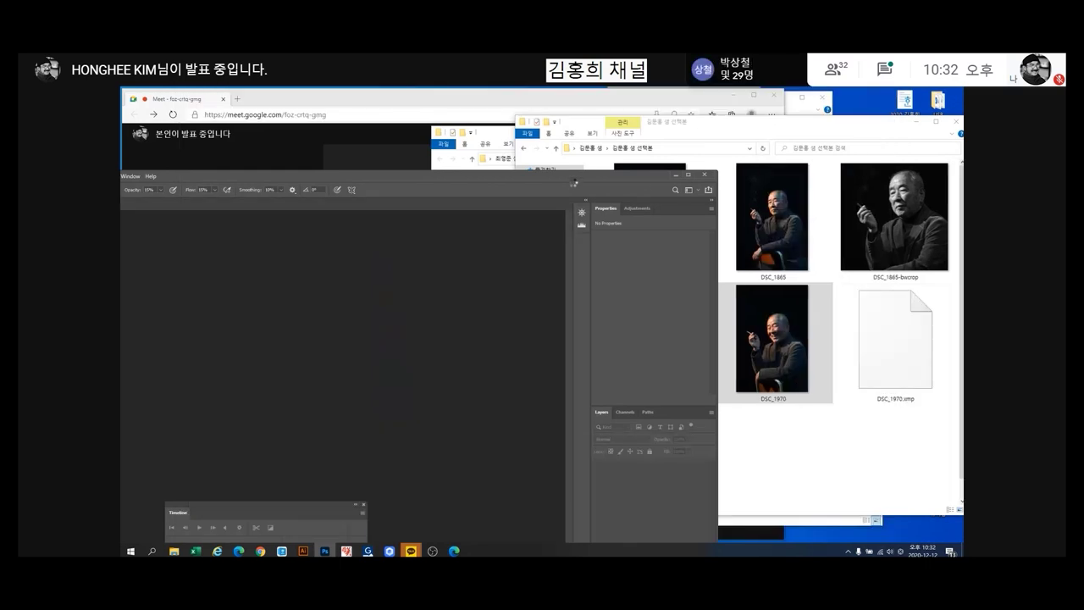
drag(588, 175, 793, 95)
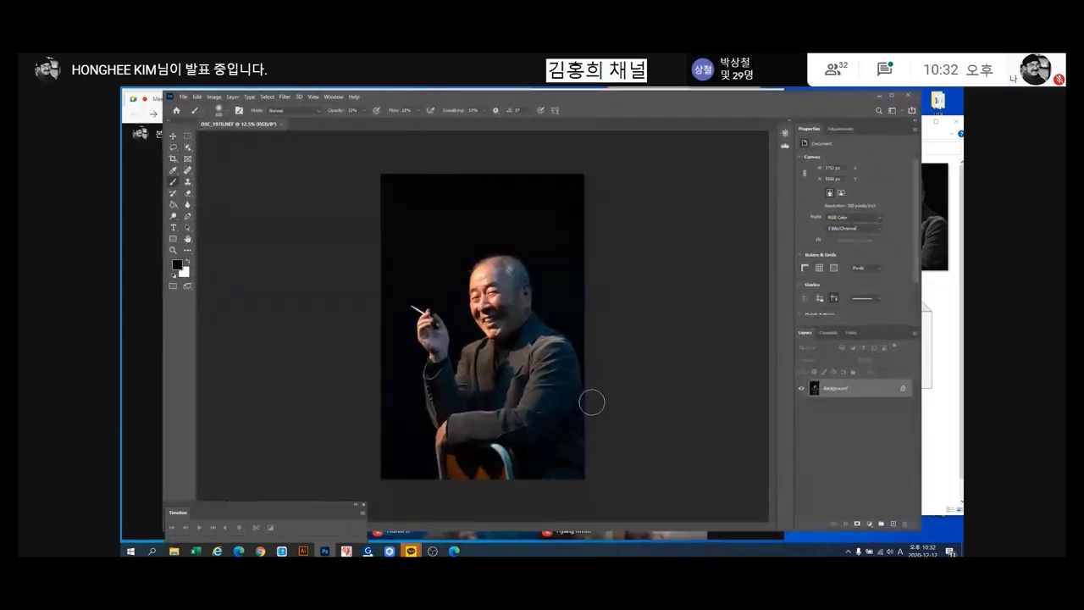
Add a Curves adjustment layer above the portrait background and lift the RGB curve in the darker midtones to brighten the image.
scroll(573, 394, up, 3)
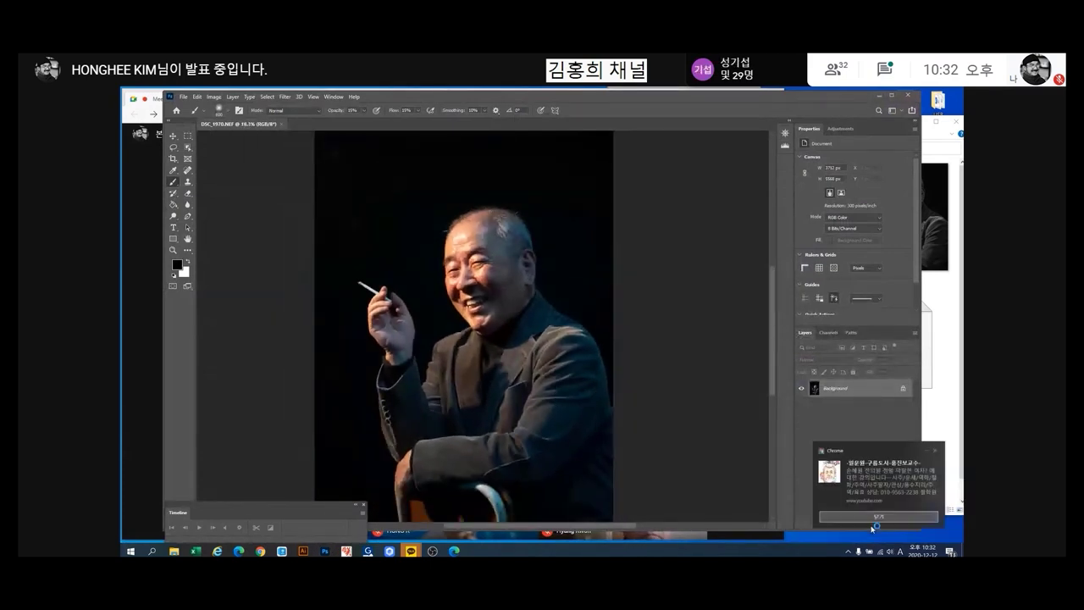
click(871, 524)
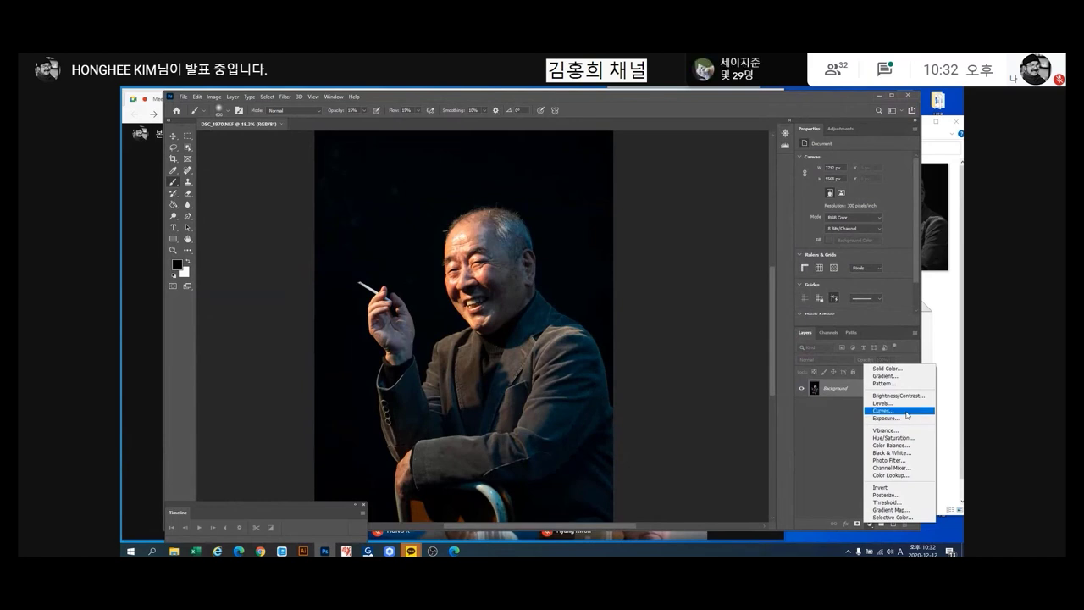
click(905, 410)
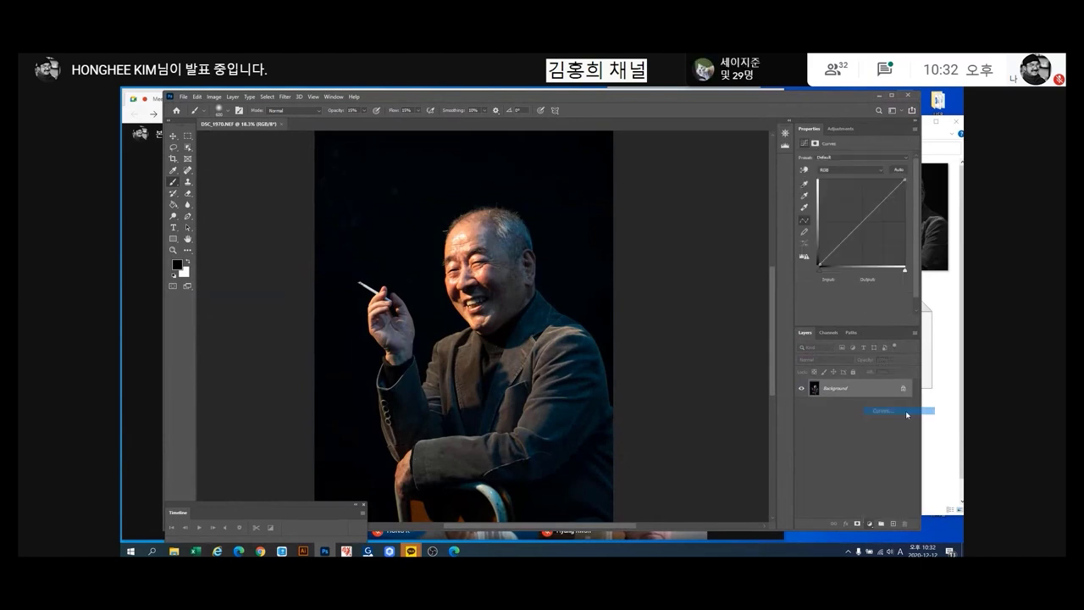
click(882, 202)
mouse_move(835, 244)
mouse_down()
mouse_move(842, 249)
mouse_move(837, 234)
mouse_move(844, 248)
mouse_move(835, 244)
mouse_up()
Switch the Curves adjustment to the Red channel and lower its curve slightly at the midtones.
click(843, 170)
click(840, 184)
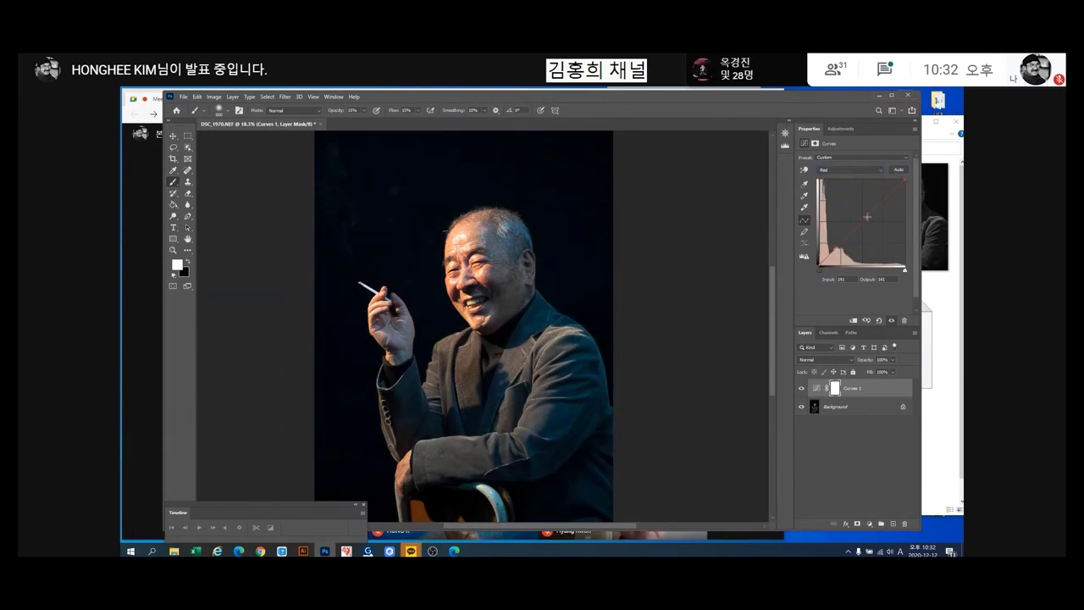
mouse_move(875, 226)
mouse_down()
mouse_move(854, 214)
mouse_move(864, 228)
mouse_up()
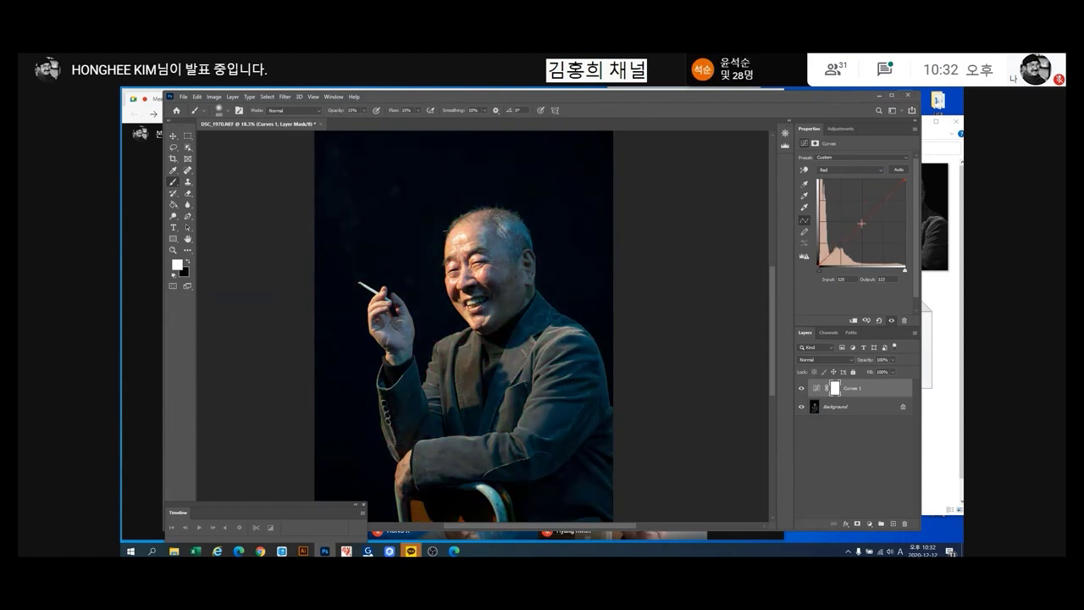
Fine-tune the Green channel curve around its midpoint, and return the Curves adjustment to the RGB channel.
click(878, 171)
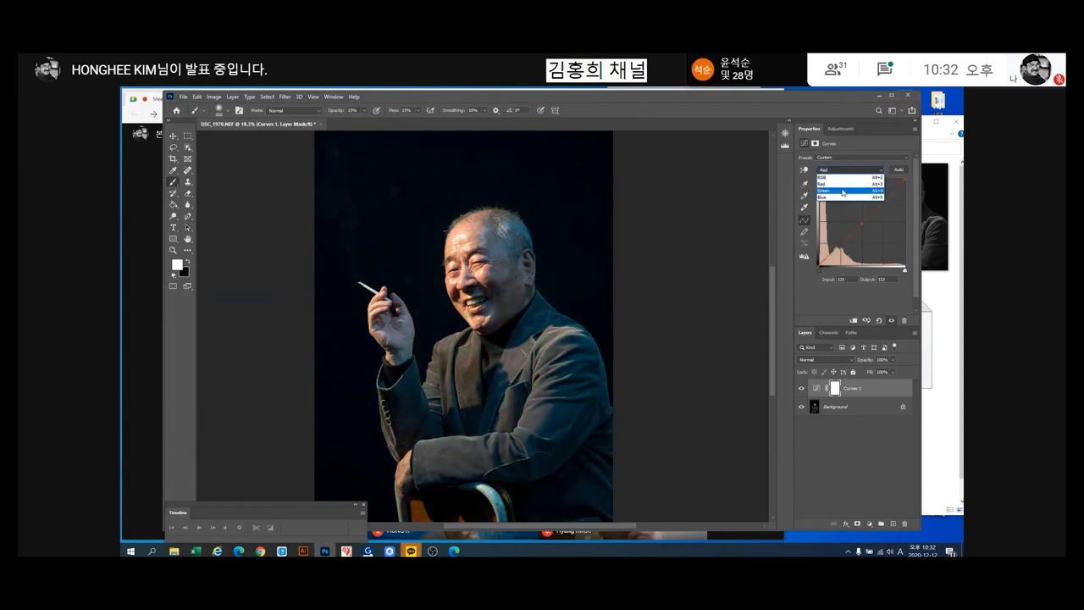
click(847, 188)
drag(864, 221, 862, 219)
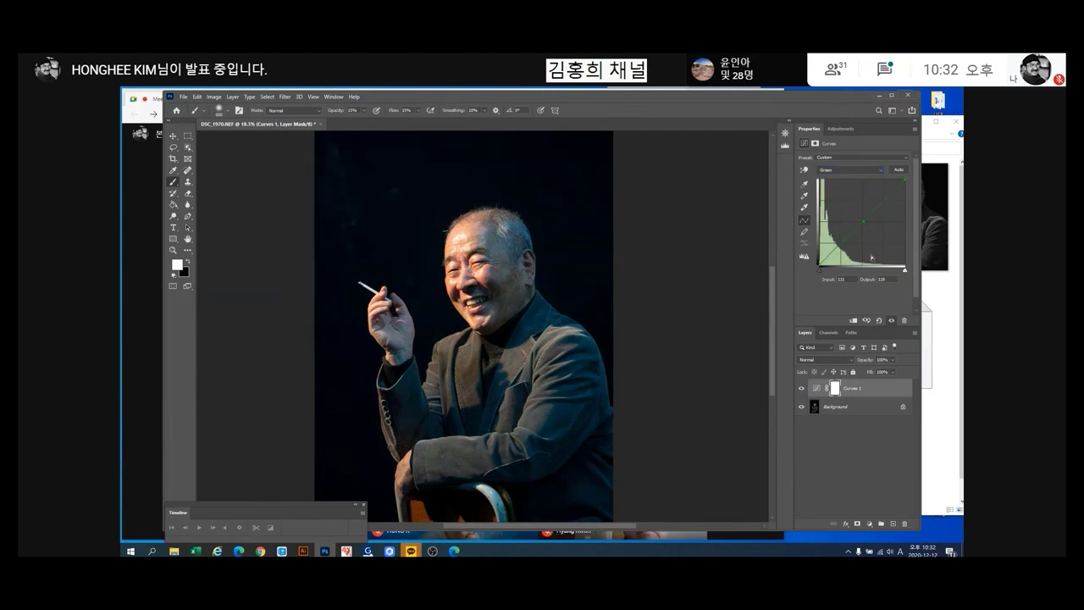
click(901, 172)
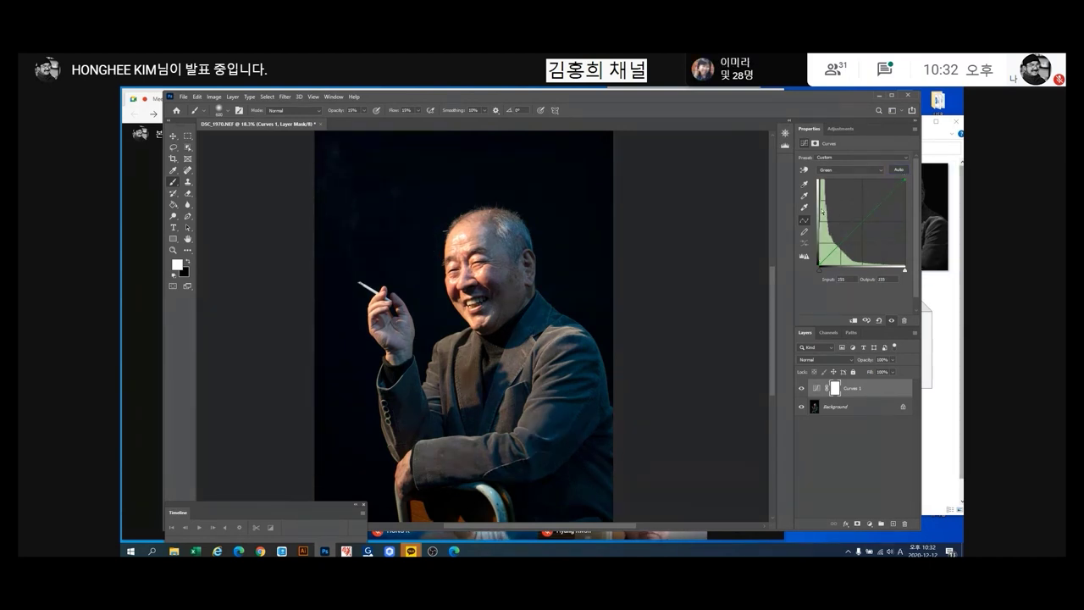
click(880, 170)
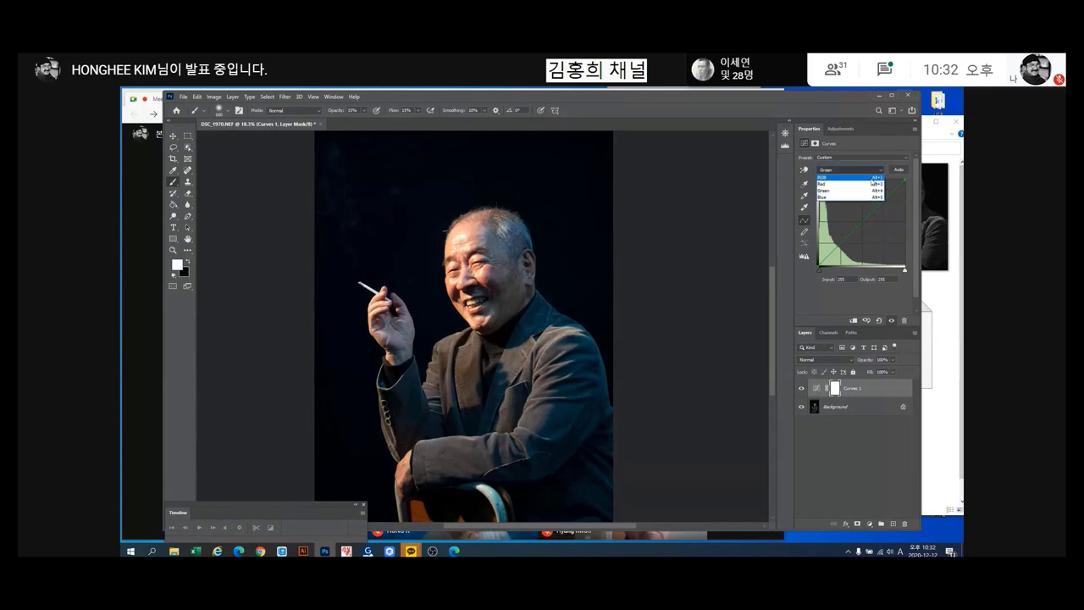
click(857, 177)
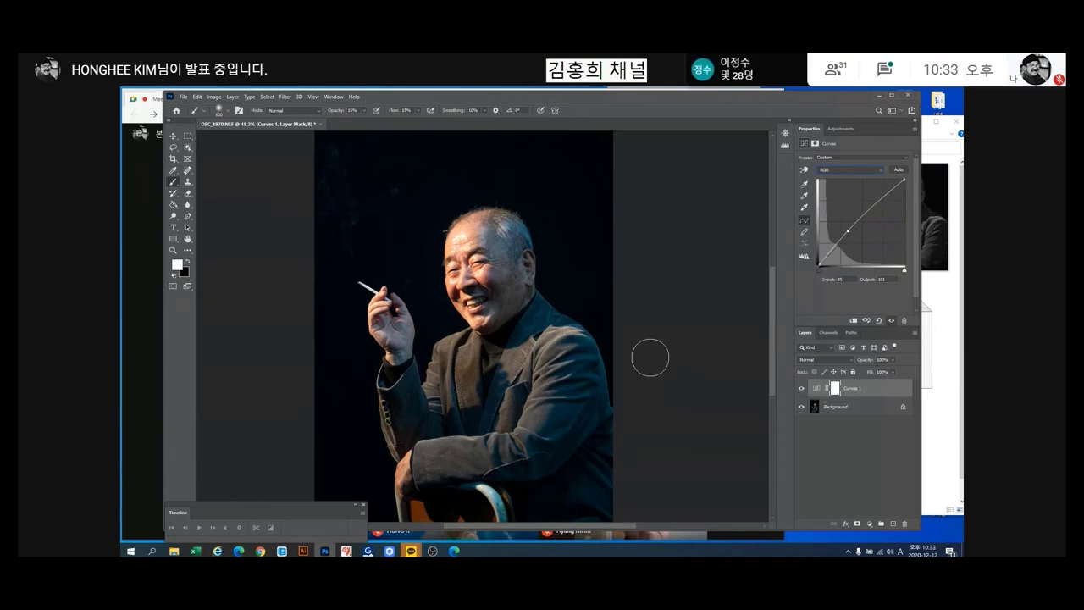
Maximize the Photoshop window, enable Zoom with Scroll Wheel in the Tools preferences, and return to the Brush tool.
click(892, 99)
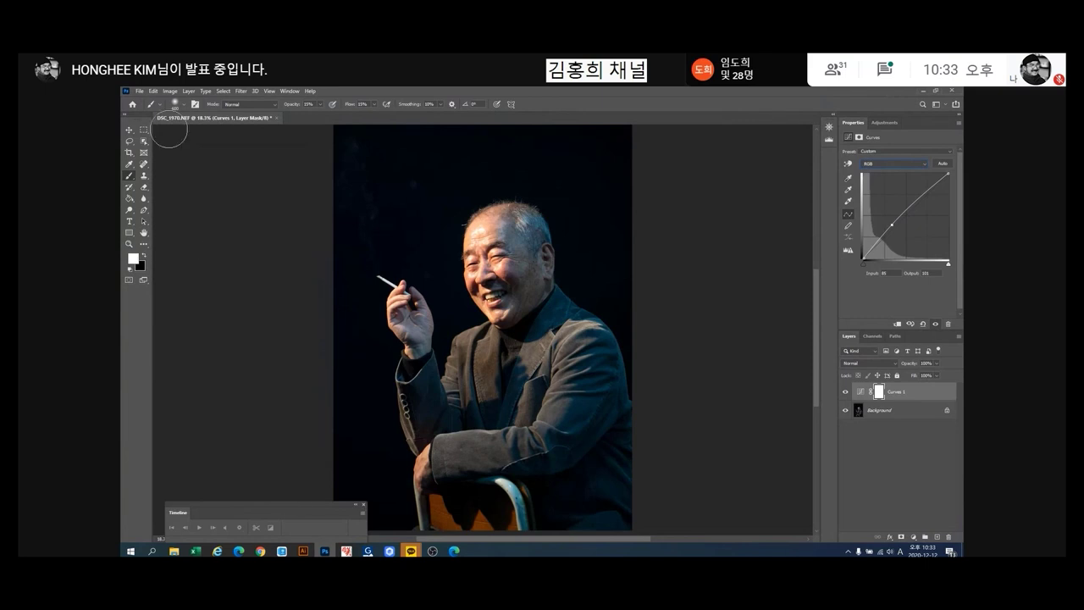
click(154, 90)
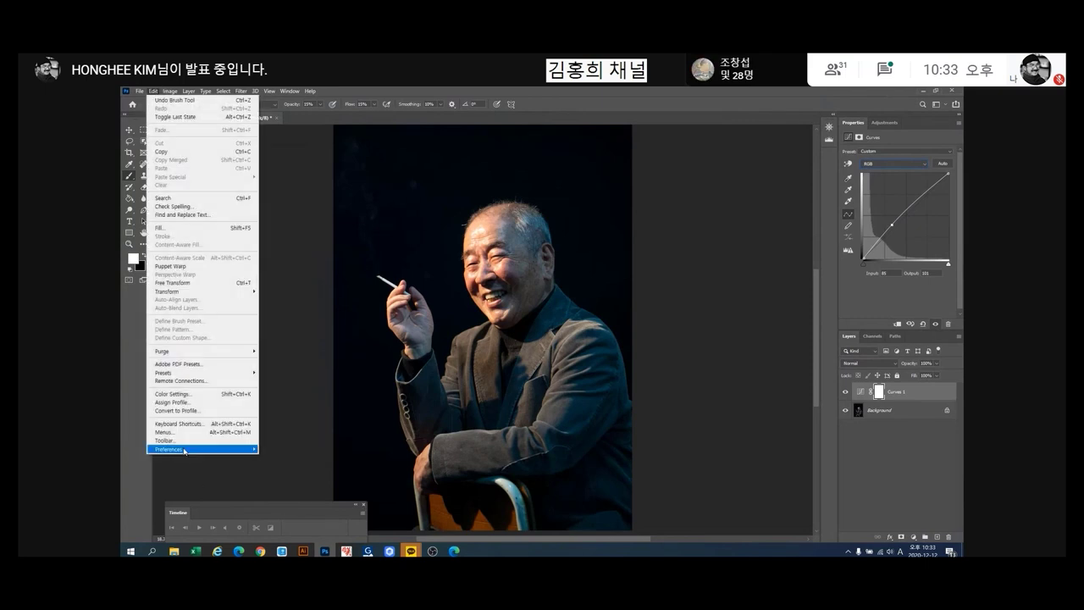
mouse_move(185, 452)
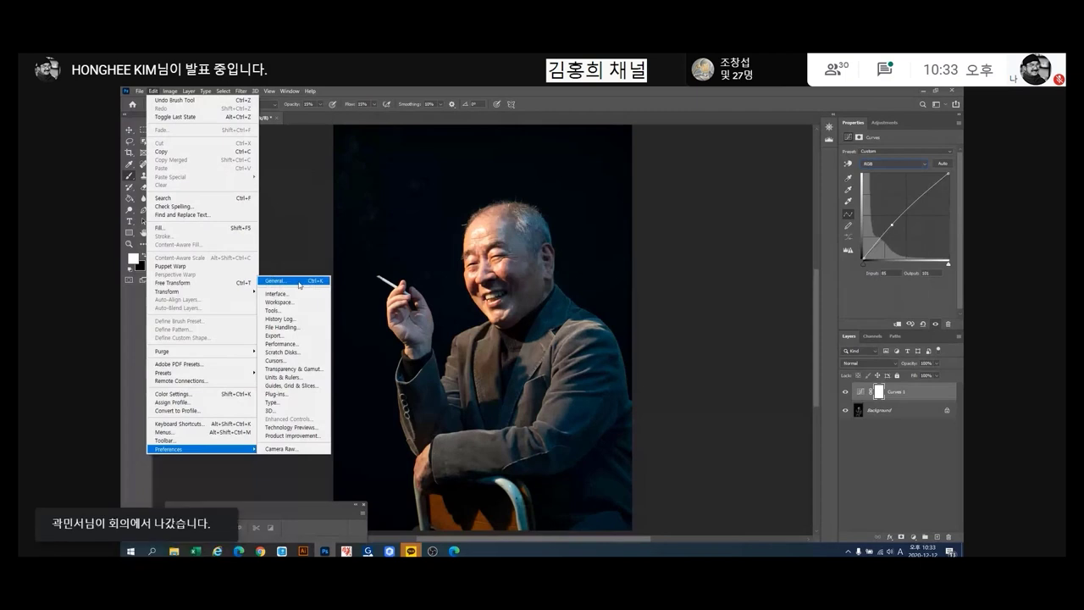
click(289, 310)
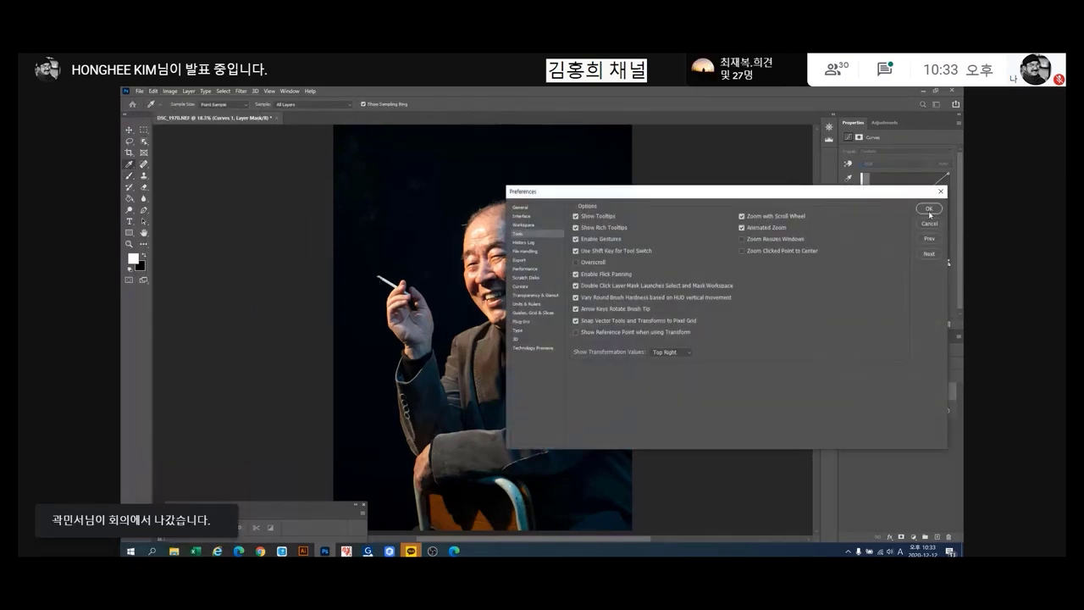
click(929, 209)
key(b)
Add a second Curves adjustment layer above the first and lower its RGB midpoint to about input 129, output 114.
scroll(714, 305, down, 2)
scroll(709, 307, up, 3)
scroll(709, 307, up, 2)
scroll(579, 313, up, 1)
drag(415, 291, 542, 254)
scroll(555, 272, up, 1)
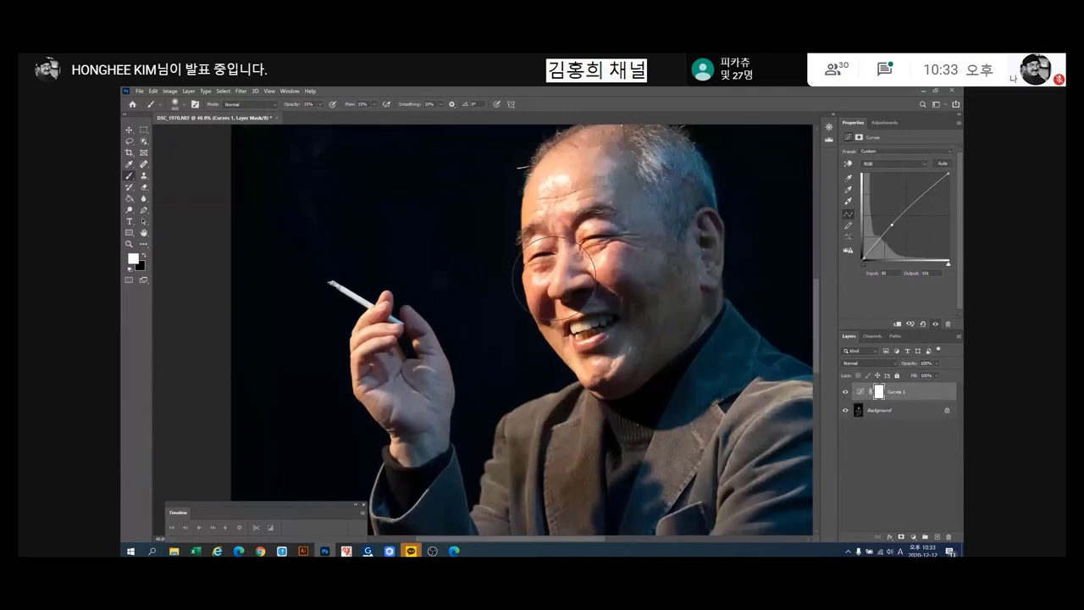
mouse_move(606, 312)
mouse_down()
mouse_move(571, 315)
mouse_move(529, 294)
mouse_up()
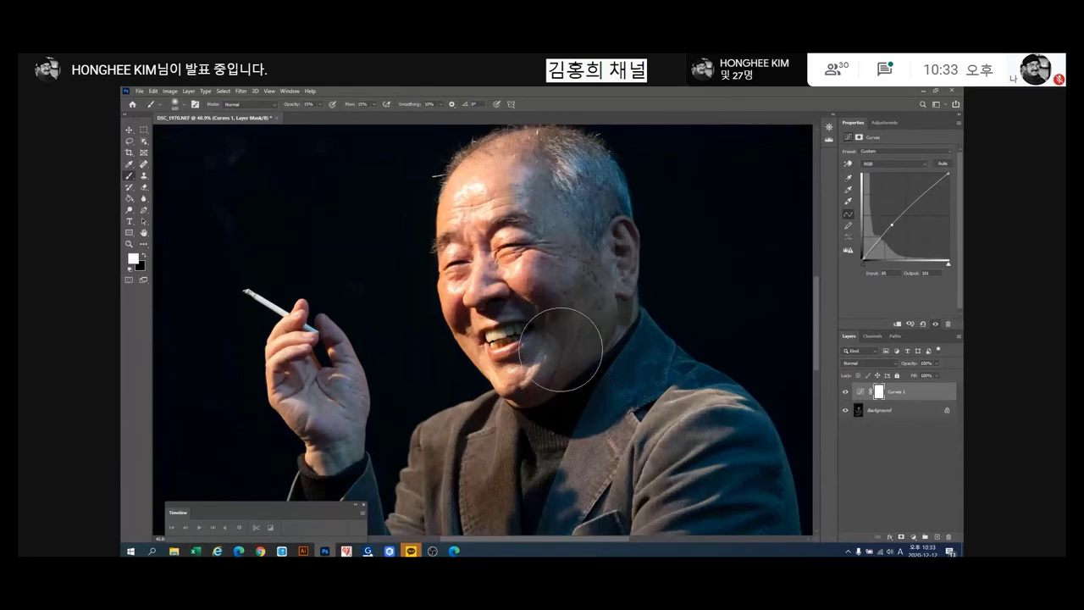
click(913, 538)
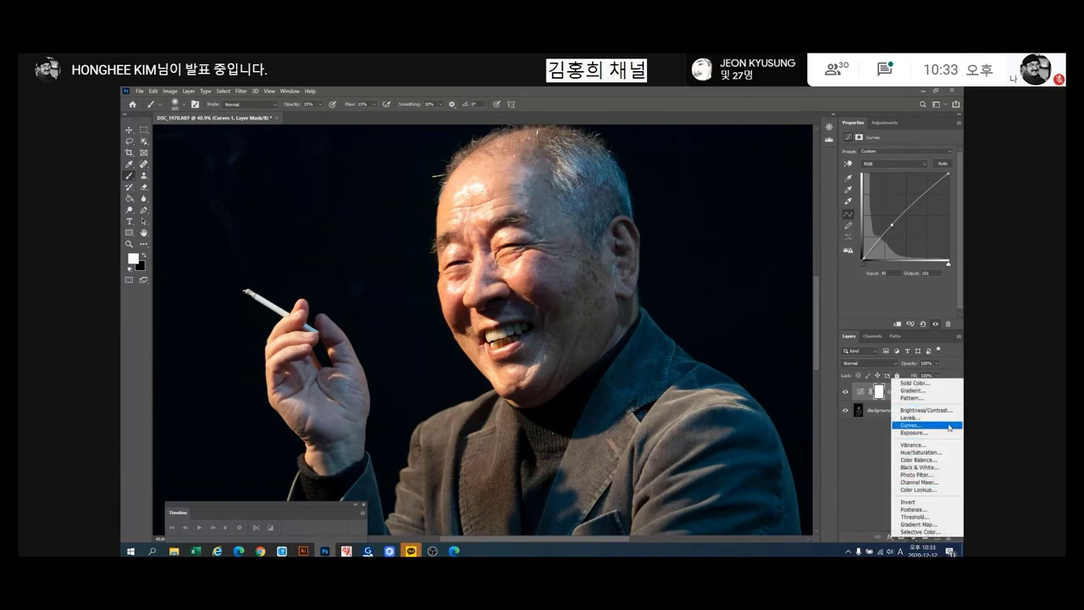
click(948, 431)
drag(906, 214, 905, 210)
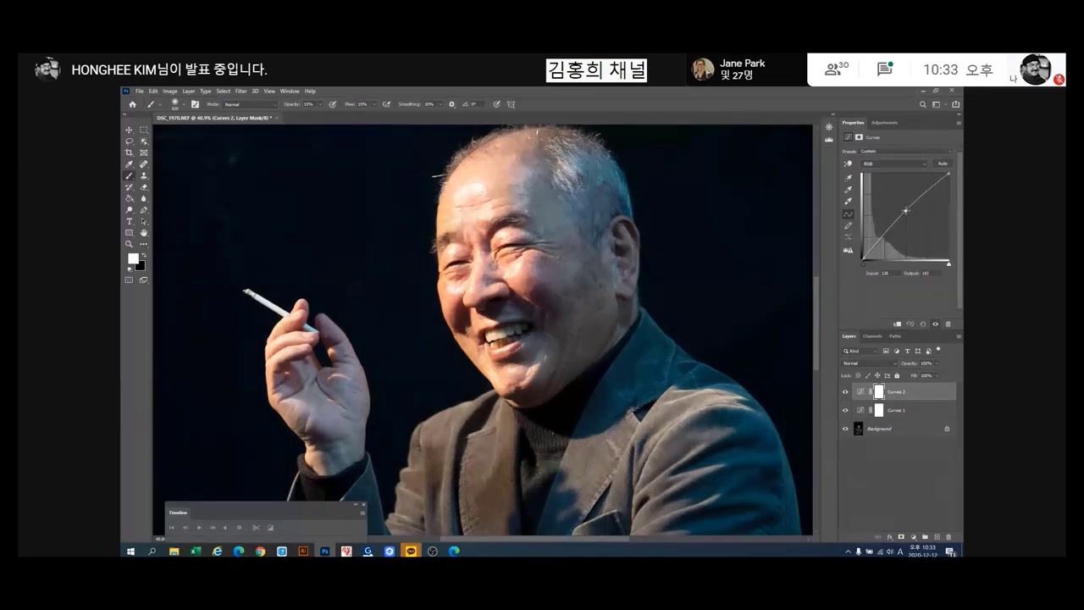
drag(905, 210, 907, 220)
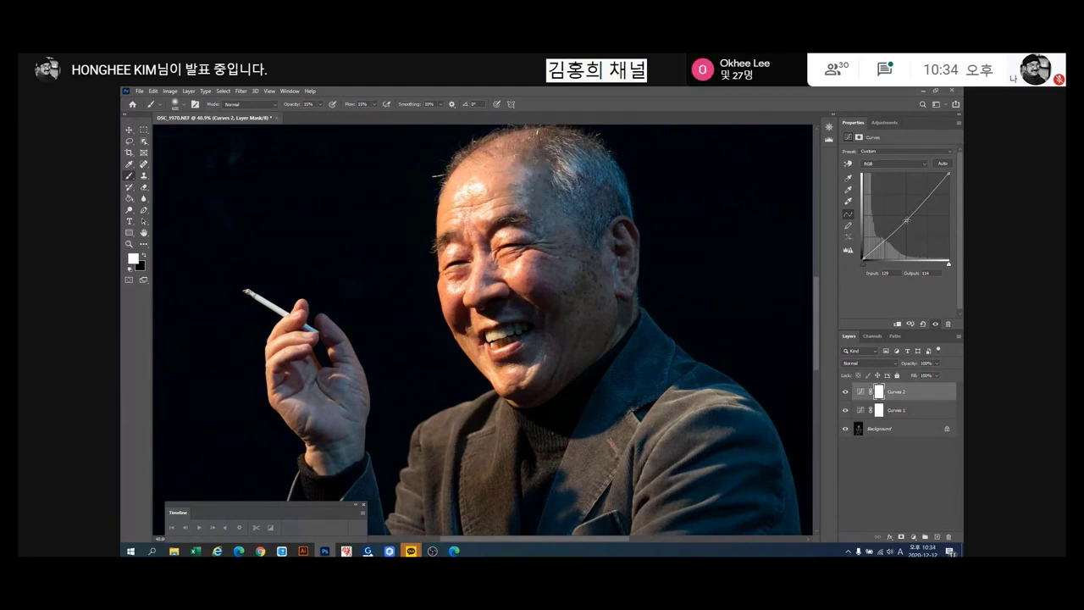
Add a Black & White adjustment layer with Reds near 0, Yellows about 146, Greens 50, Cyans -10, Blues 10 and Magentas -10.
scroll(737, 271, down, 2)
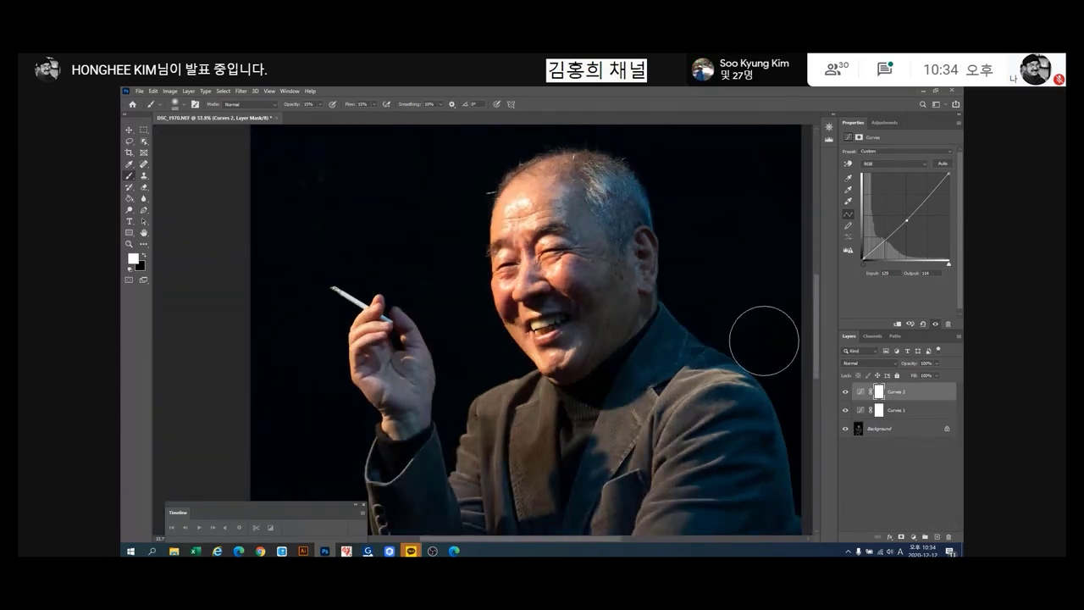
click(912, 537)
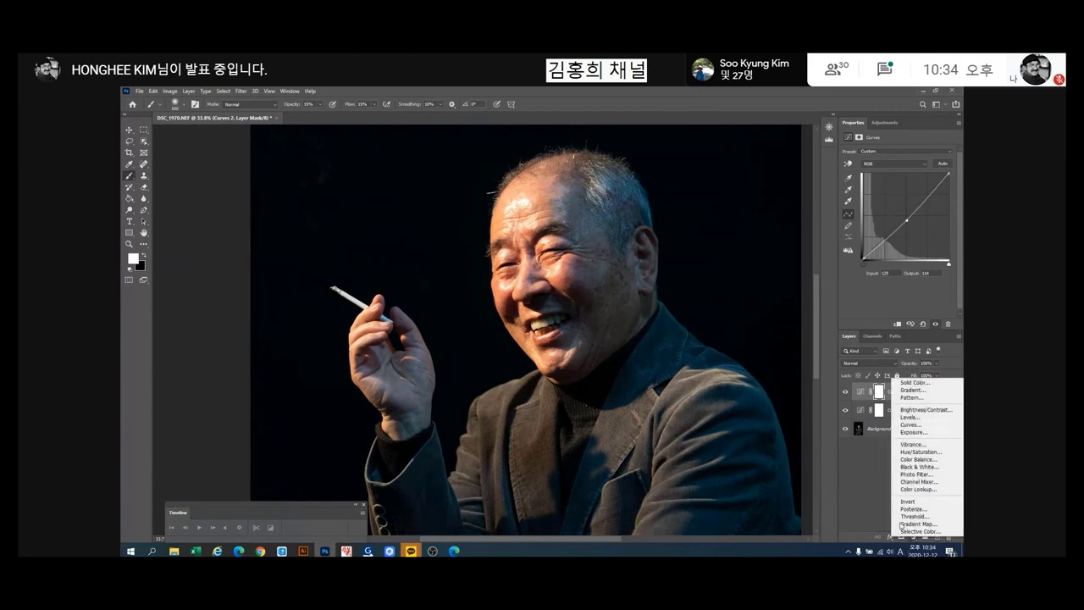
click(929, 468)
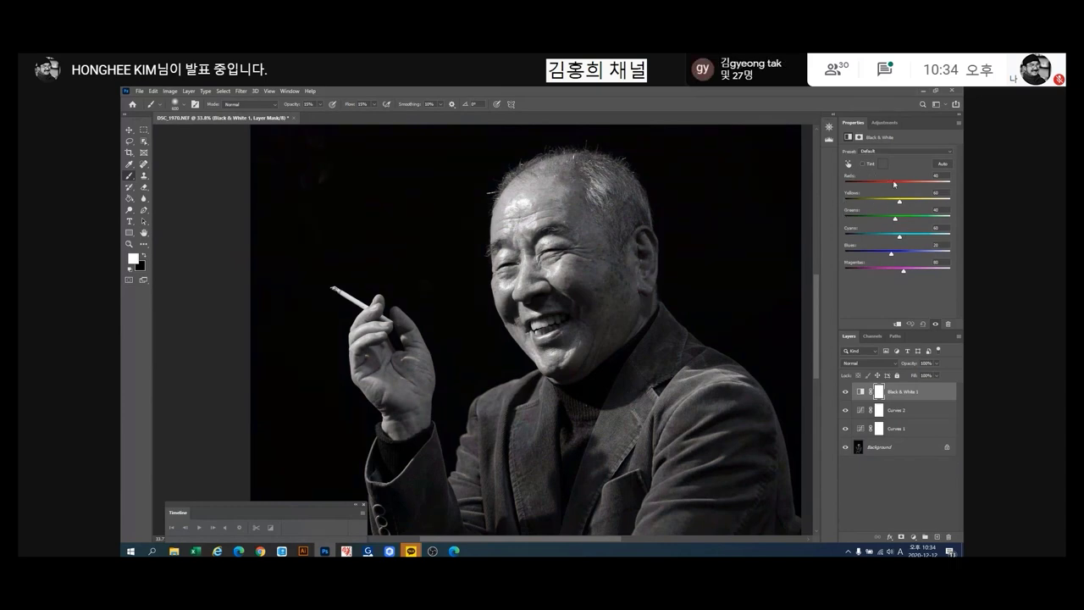
drag(895, 185, 918, 203)
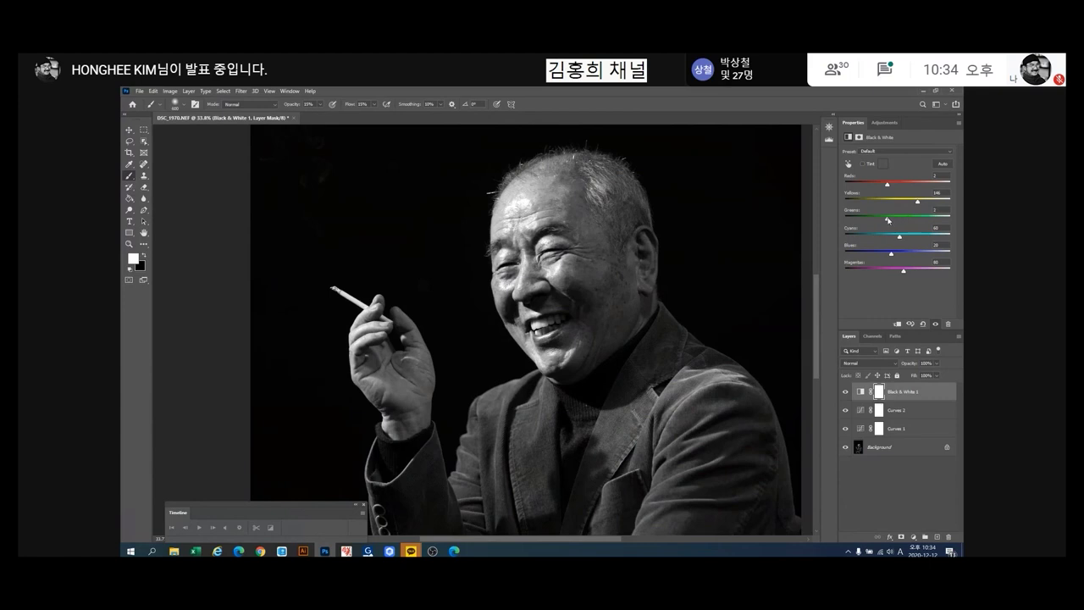
mouse_move(906, 239)
mouse_down()
mouse_move(865, 243)
mouse_move(923, 237)
mouse_up()
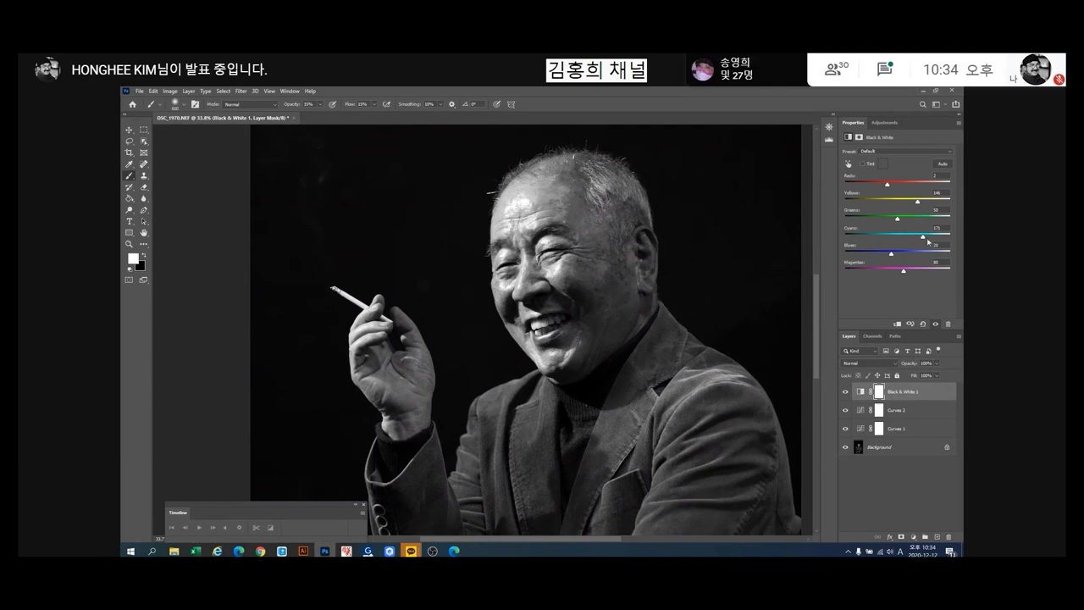
drag(922, 237, 885, 238)
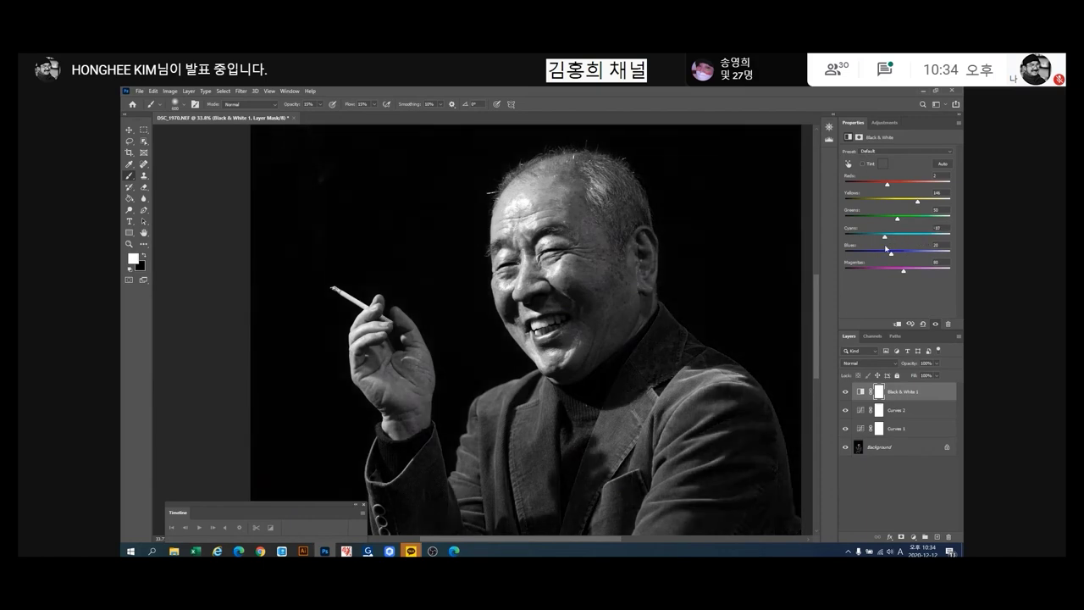
mouse_move(896, 258)
mouse_down()
mouse_move(926, 272)
mouse_move(885, 272)
mouse_up()
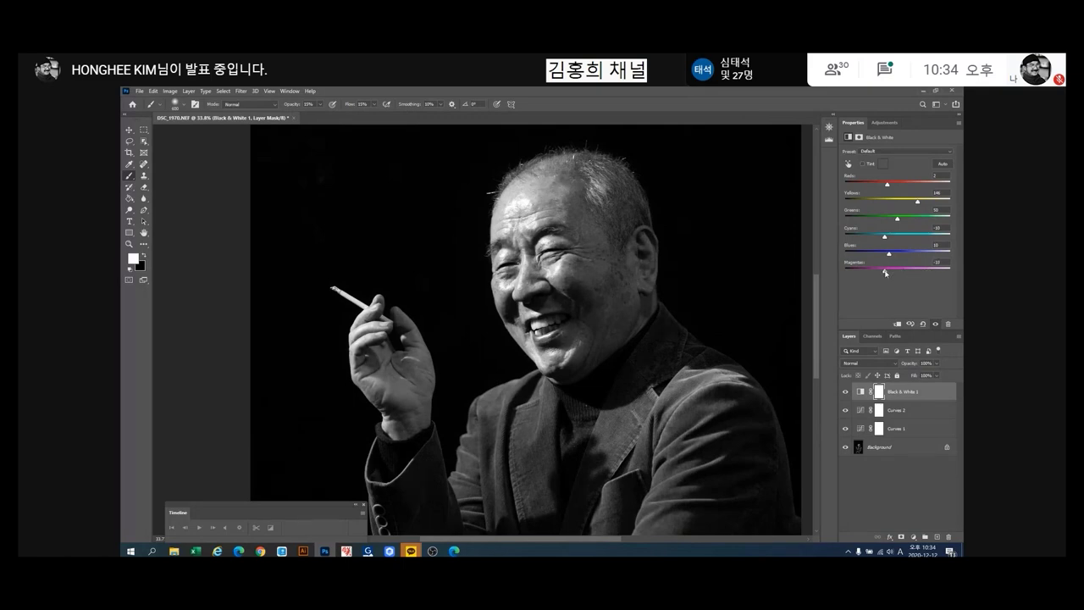
Crop the portrait to a 10 × 10 cm square ratio that frames the man's head, raised hand and upper body.
scroll(684, 290, down, 2)
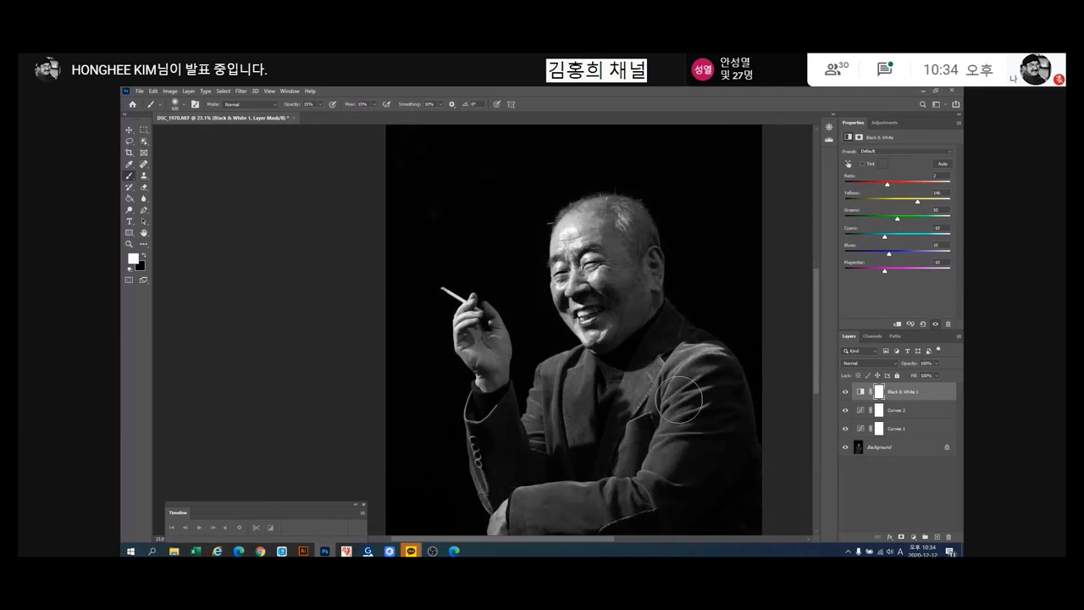
scroll(678, 400, down, 2)
click(129, 151)
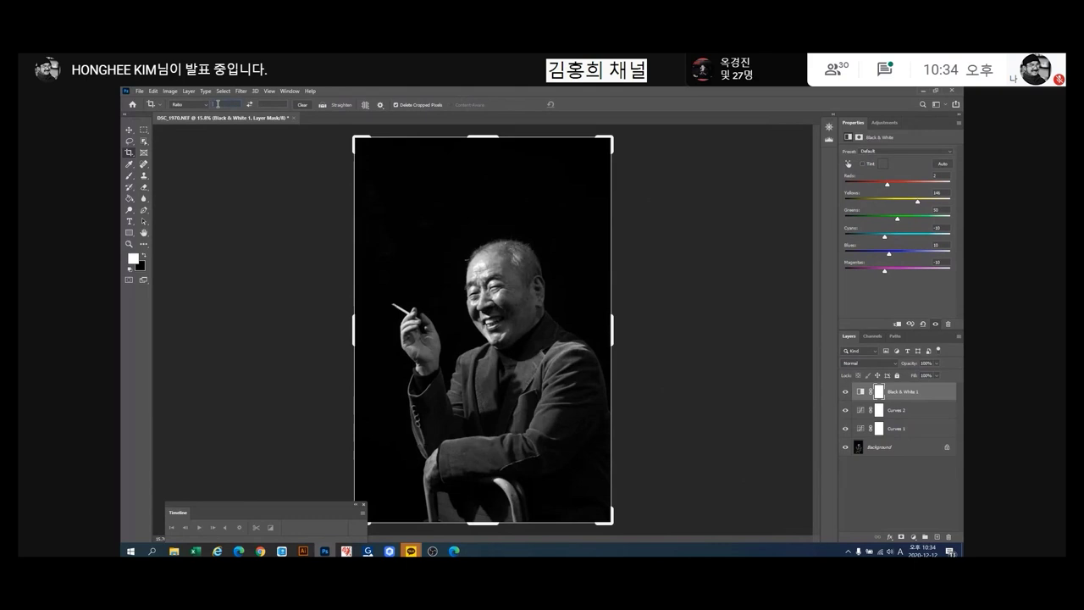
text(10cm)
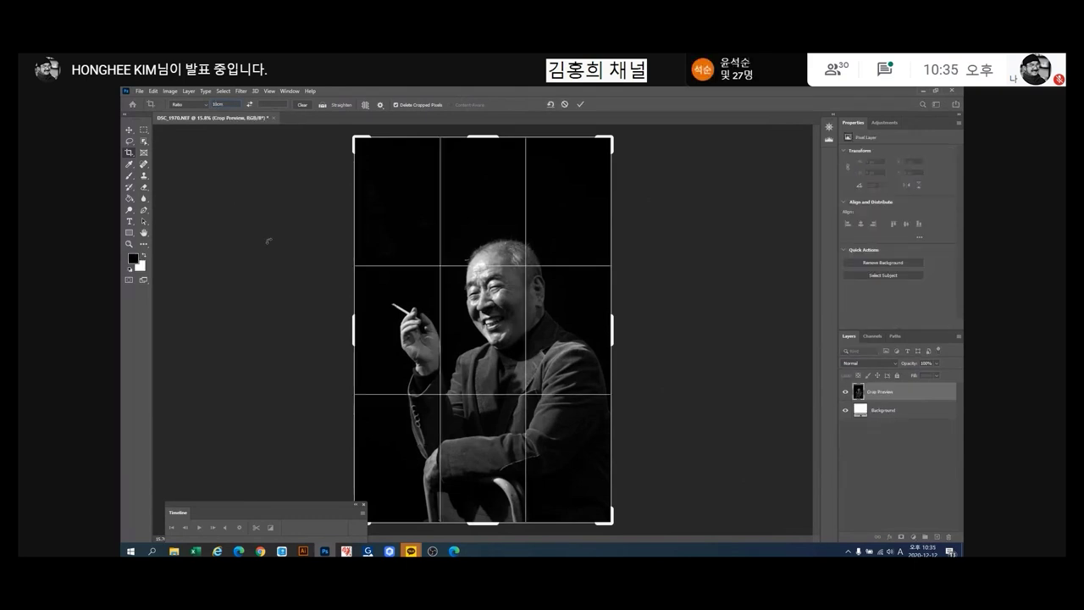
text(10cm)
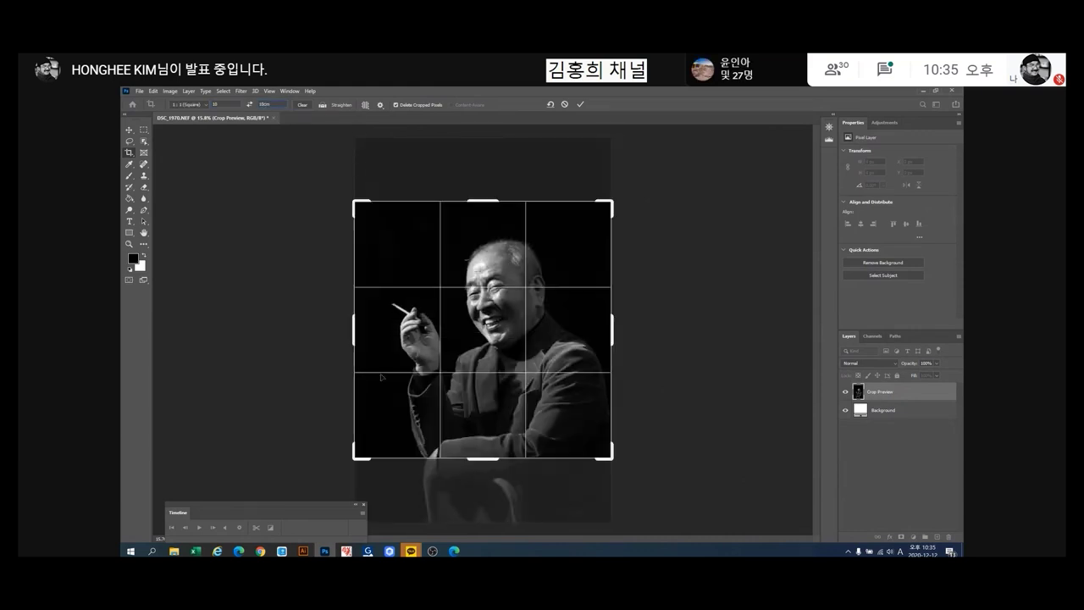
drag(508, 356, 505, 321)
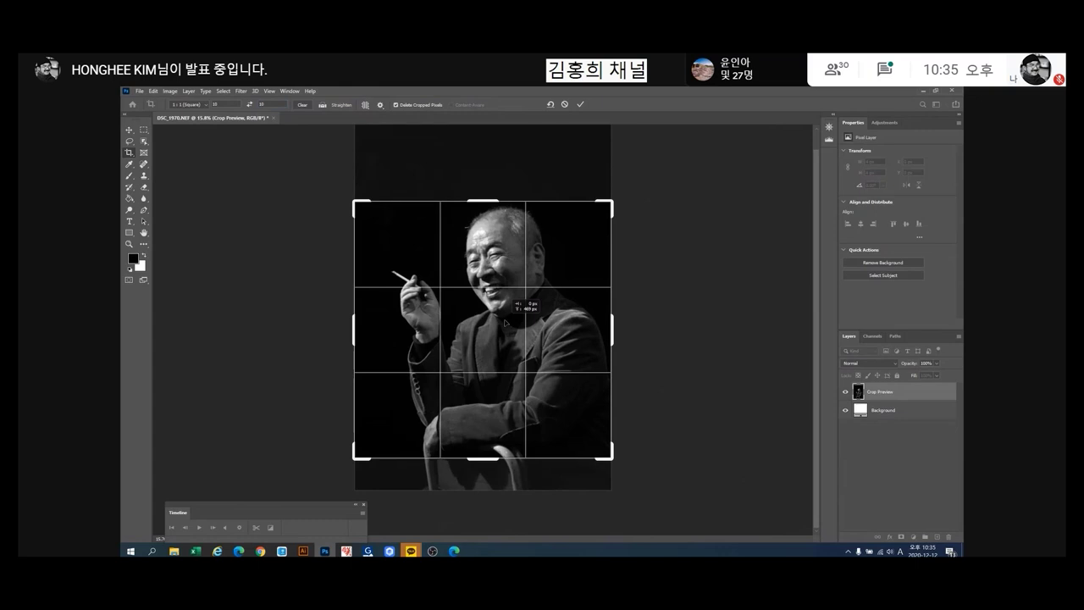
drag(353, 458, 369, 453)
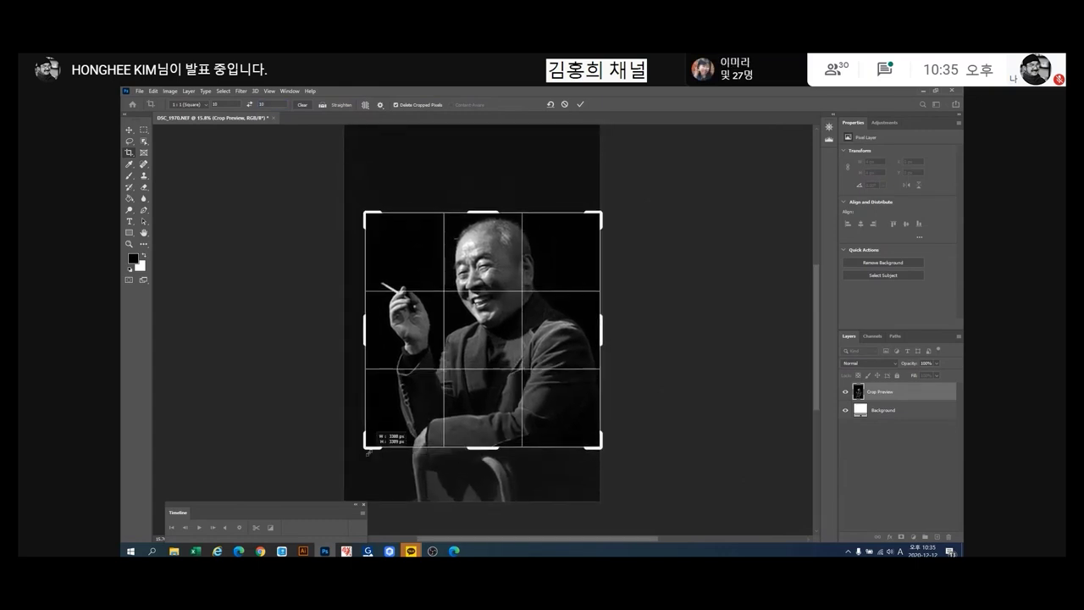
drag(508, 383, 551, 396)
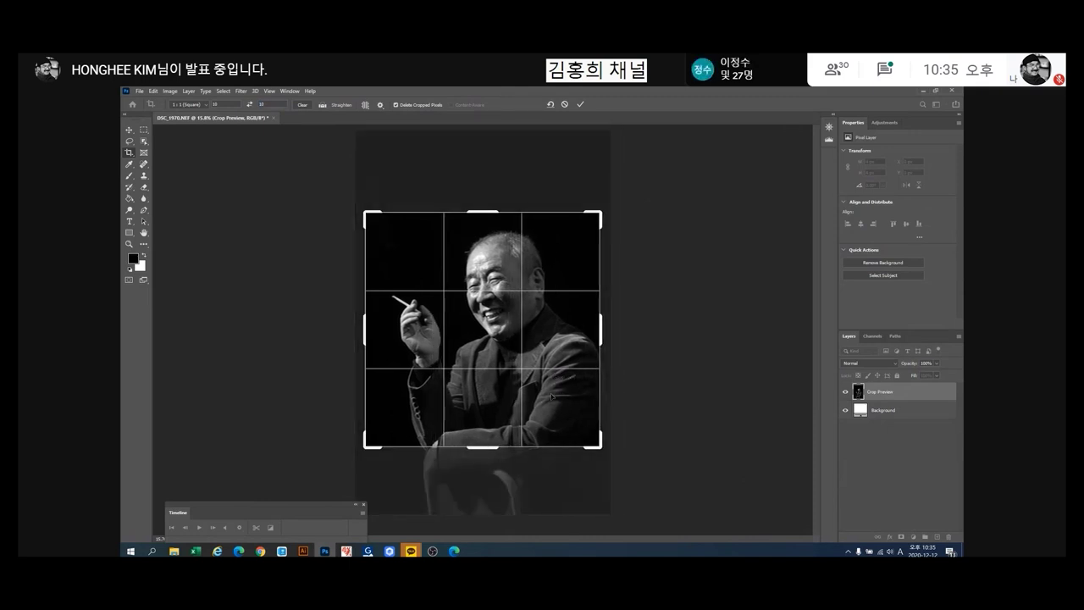
key(Return)
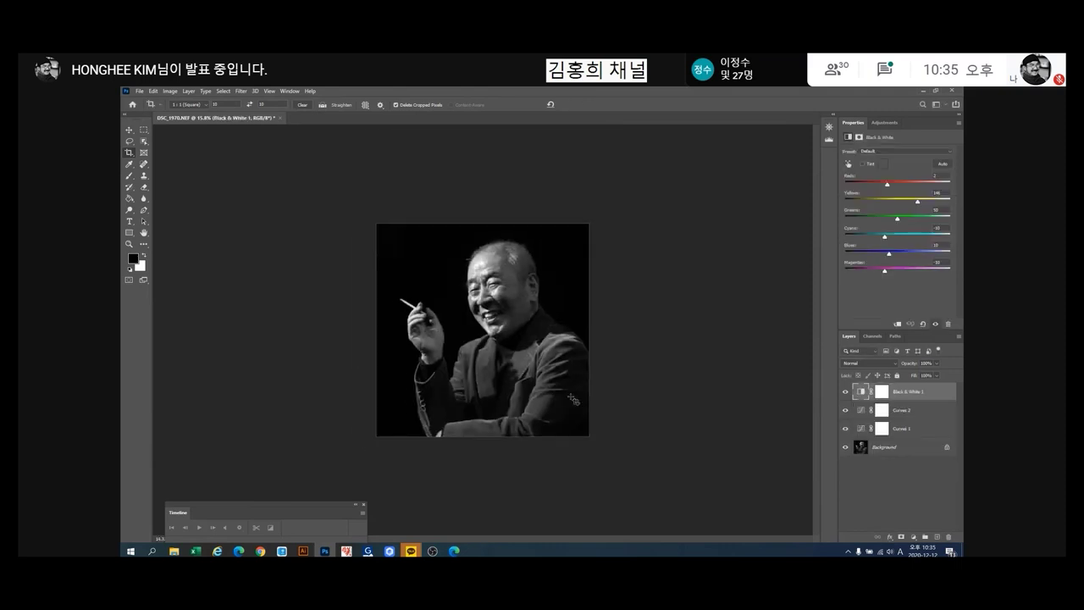
scroll(631, 408, up, 3)
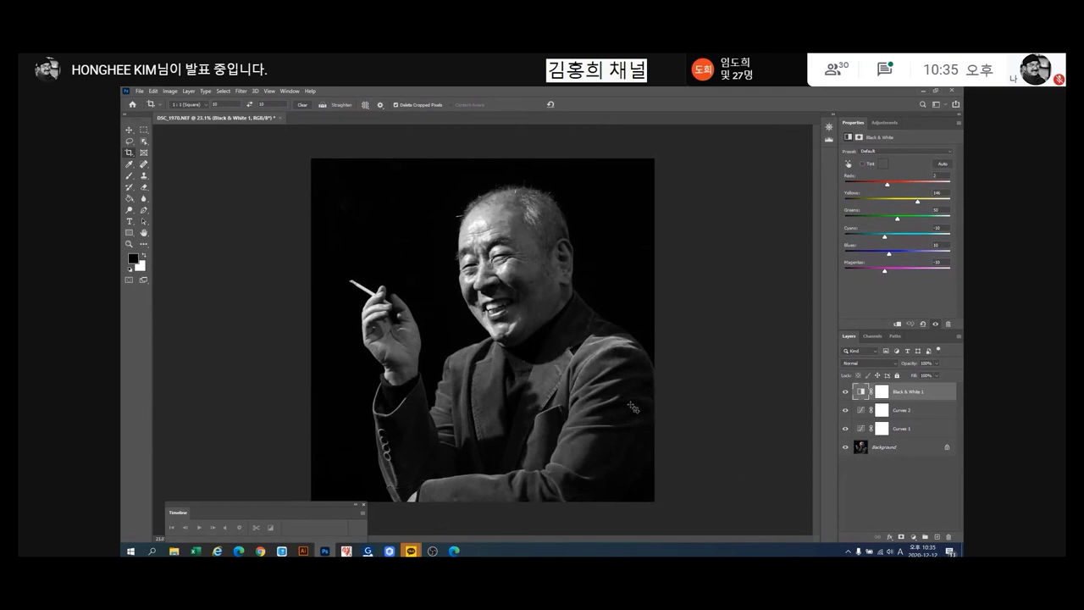
Minimize Photoshop, close the portrait folders, and open the first photo in the USB drive's folder numbered 330.
click(921, 90)
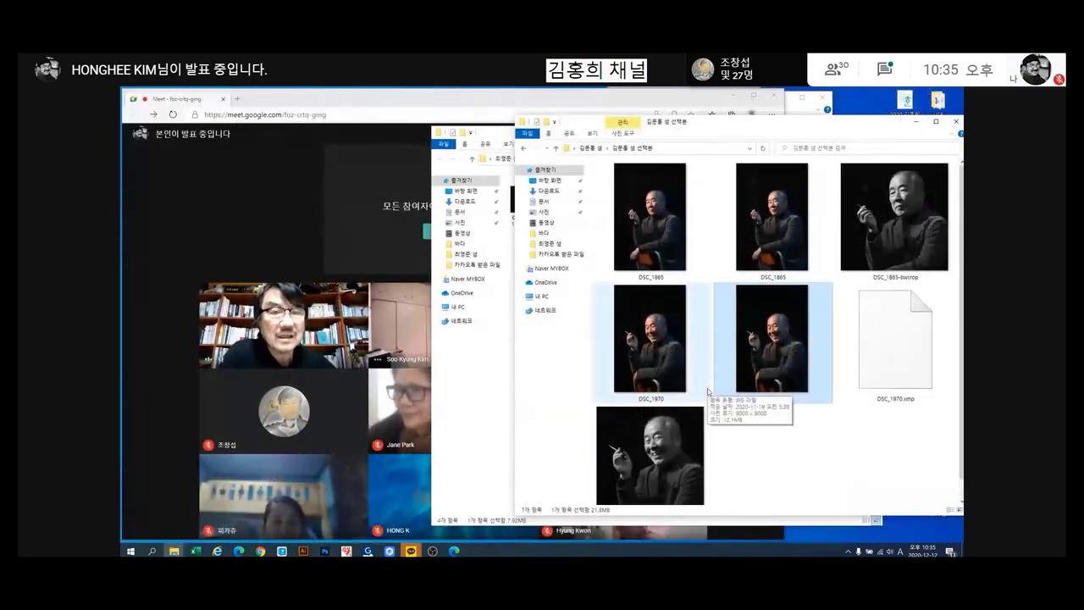
click(956, 121)
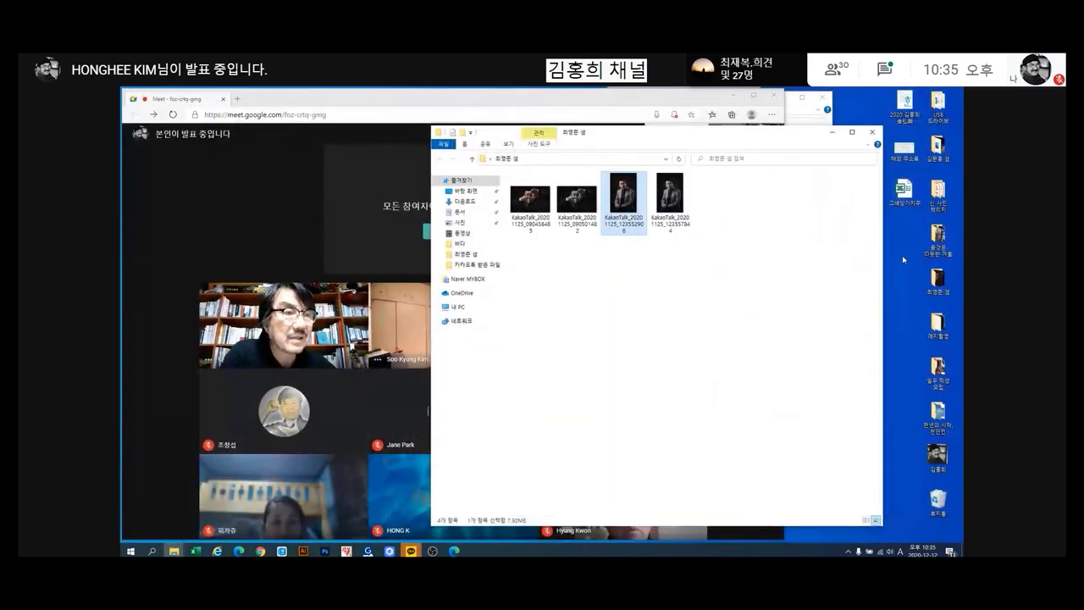
click(939, 112)
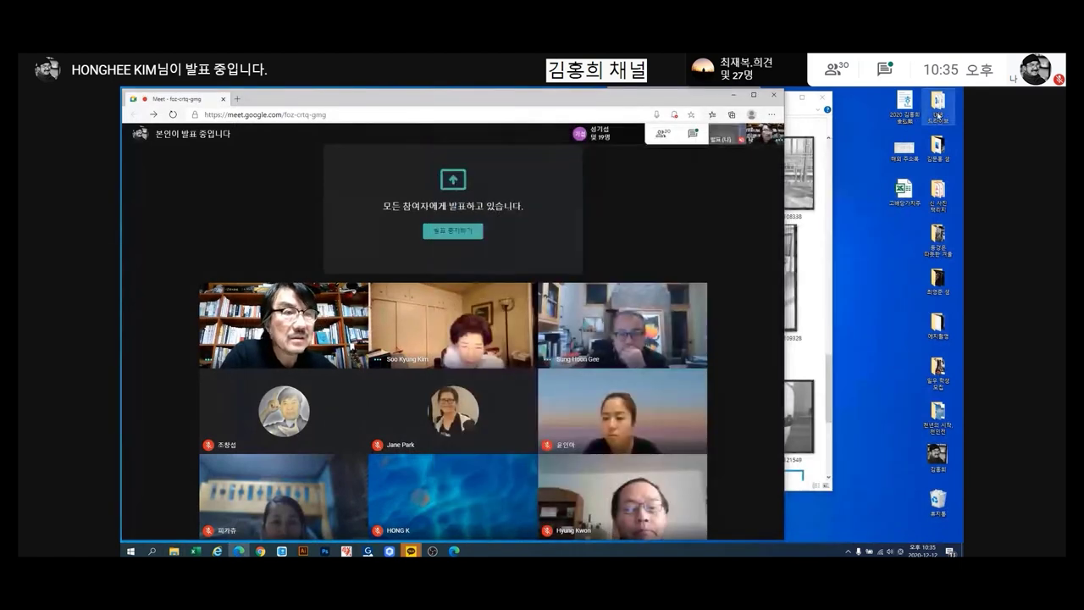
double_click(938, 114)
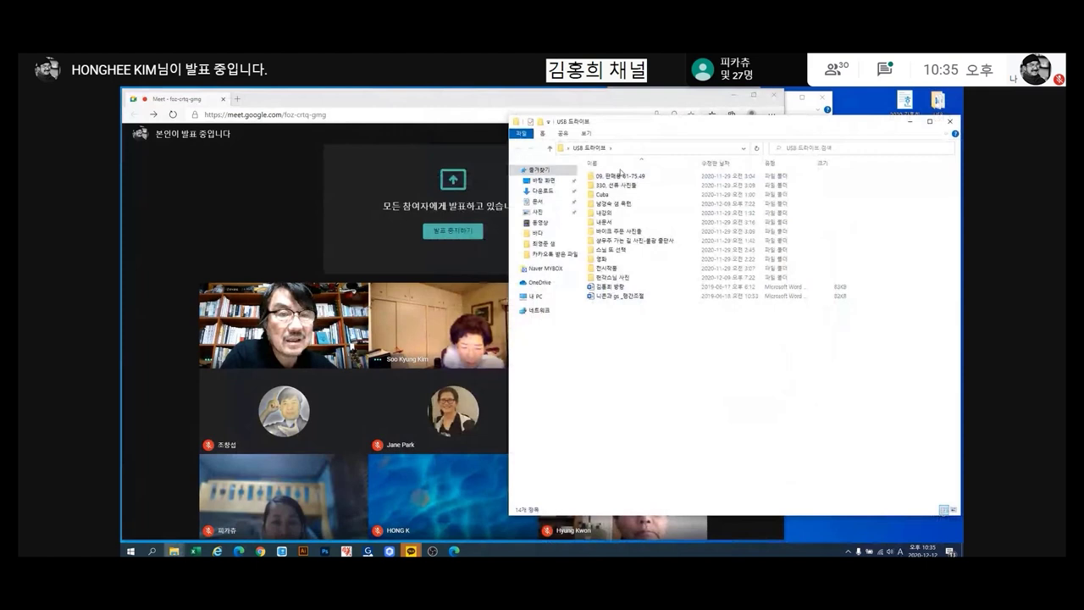
double_click(626, 185)
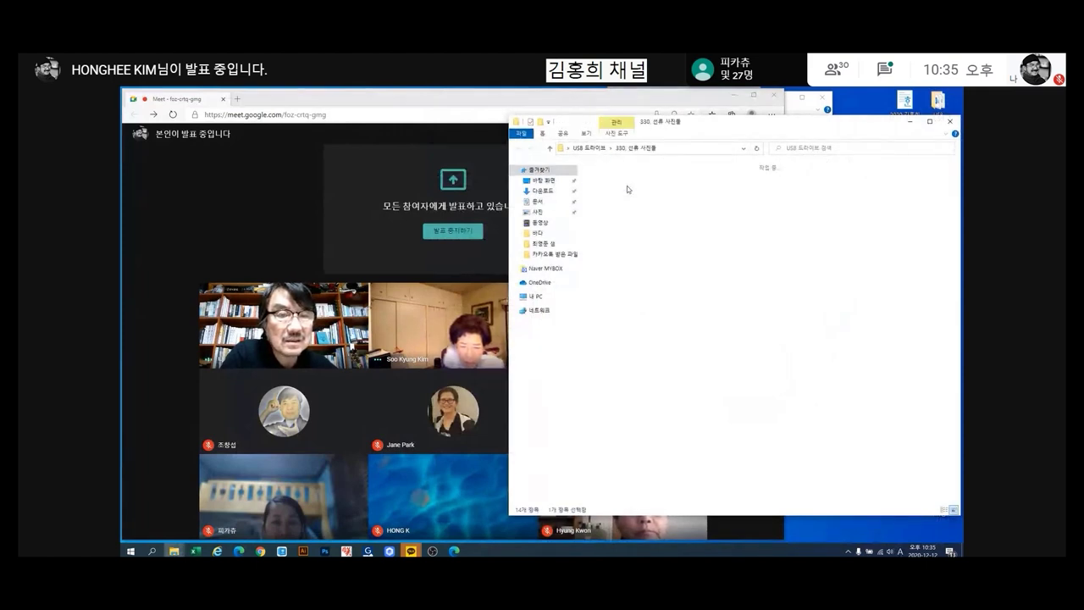
double_click(616, 198)
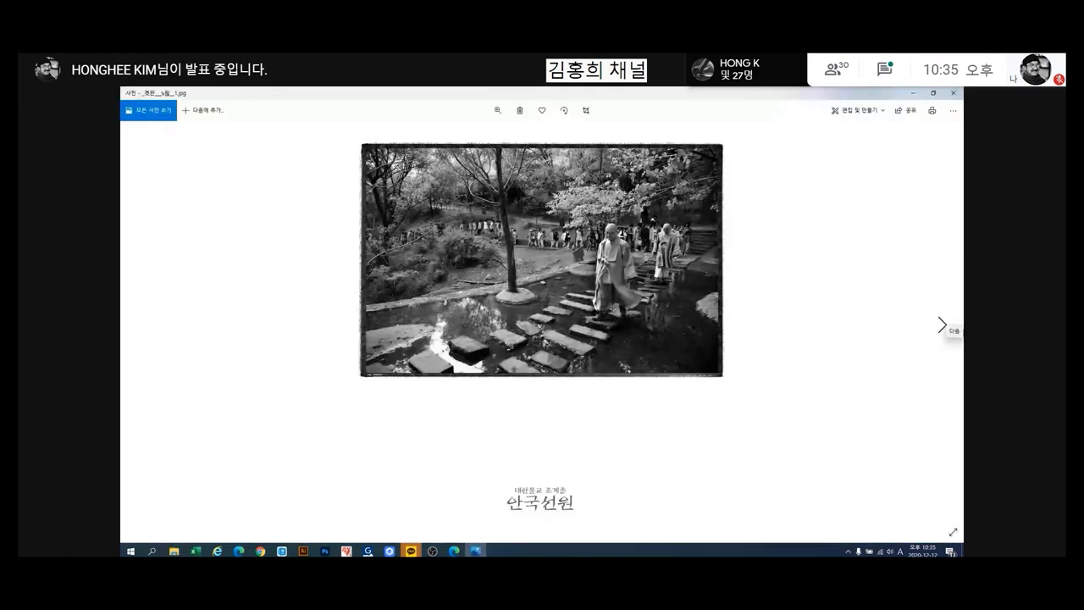
Browse the black-and-white temple photo series up to the image of the monk addressing a seated crowd.
click(943, 325)
click(943, 325)
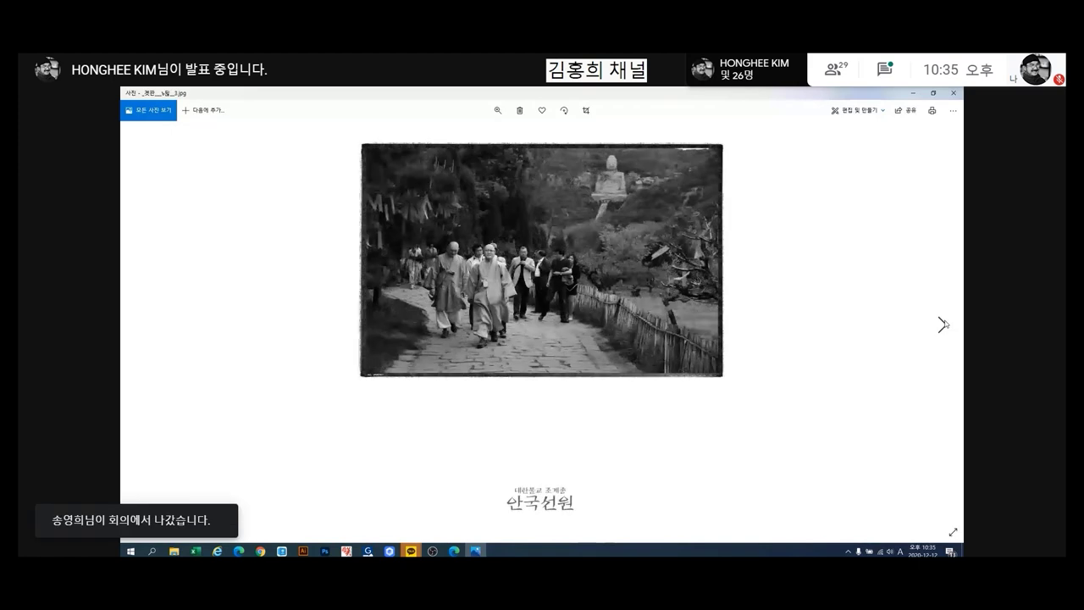
click(943, 325)
click(942, 325)
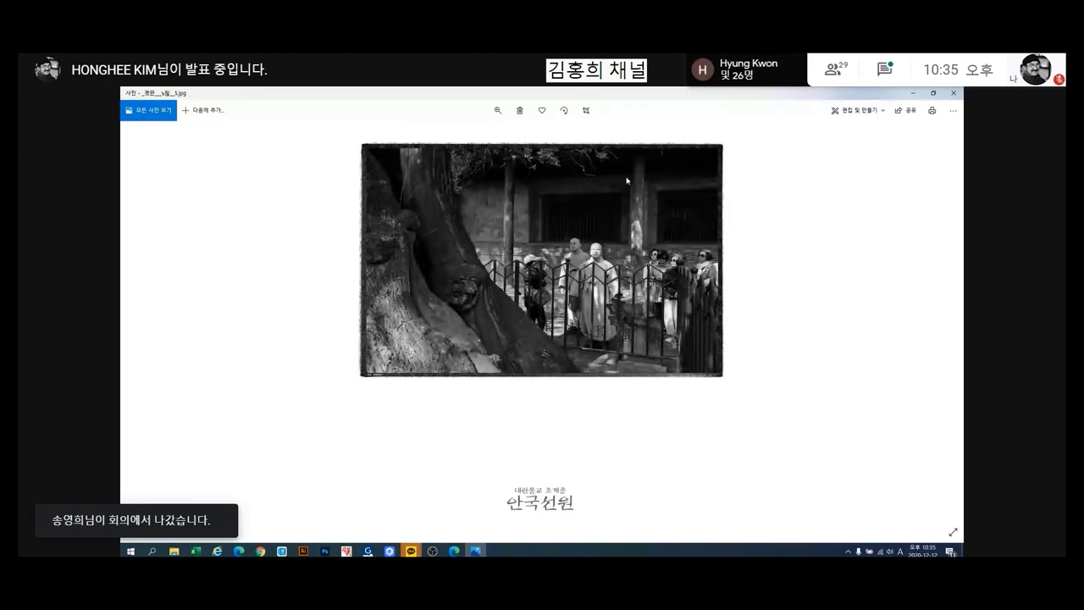
click(942, 325)
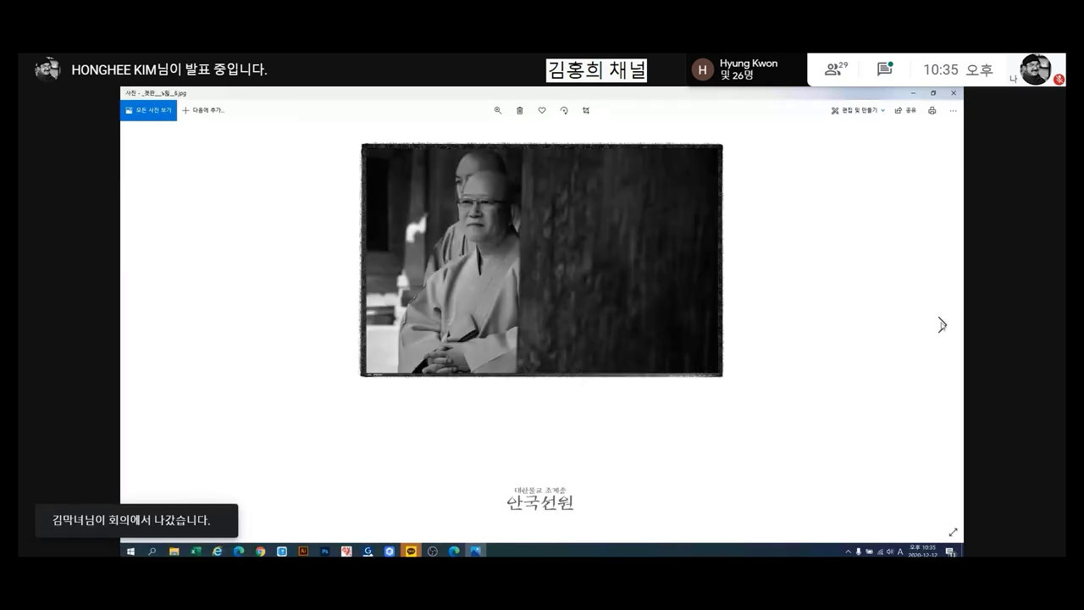
click(942, 325)
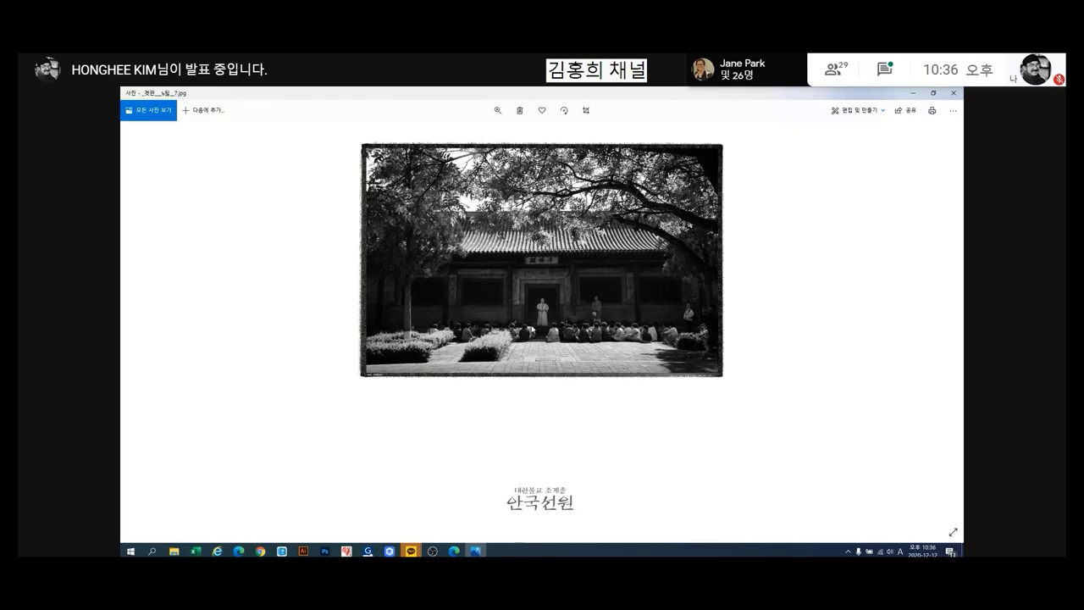
key(Right)
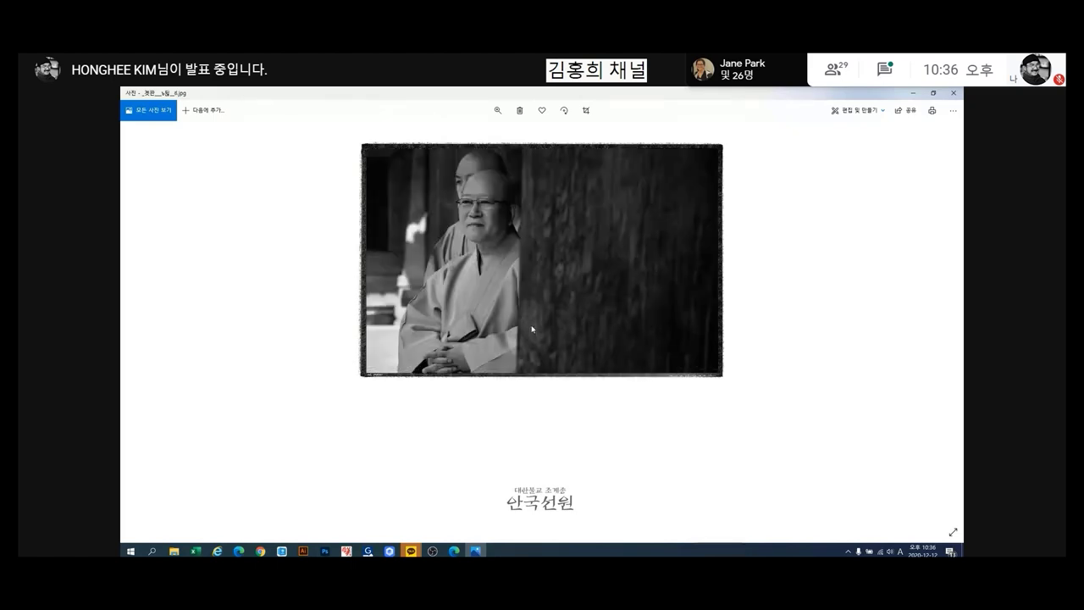
key(Left)
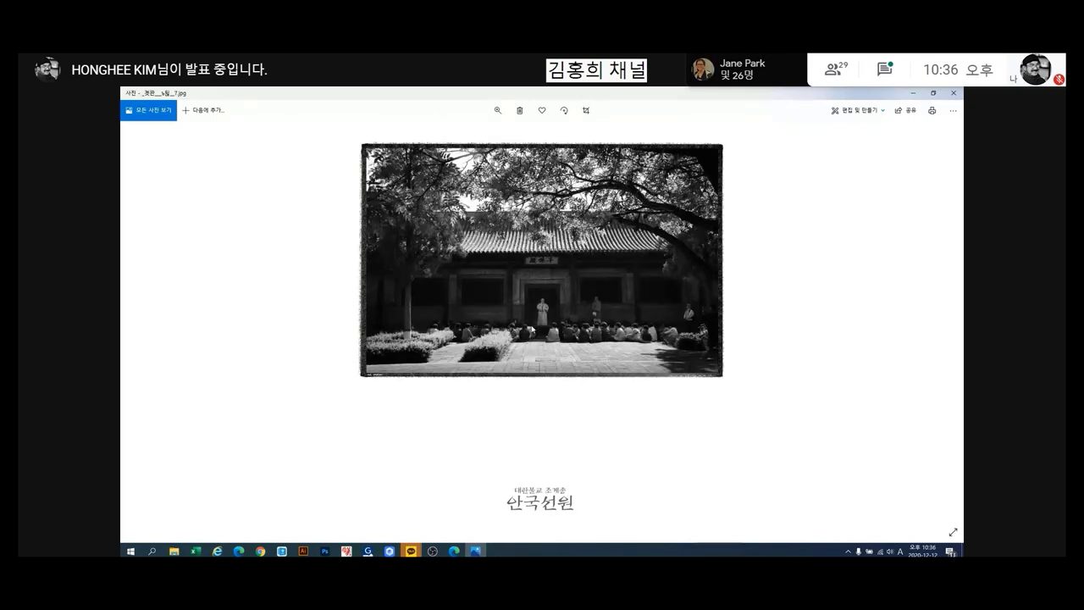
Magnify the temple courtyard photo and examine the standing monk, the seated crowd and the building's tonal detail.
click(497, 110)
drag(456, 133, 466, 133)
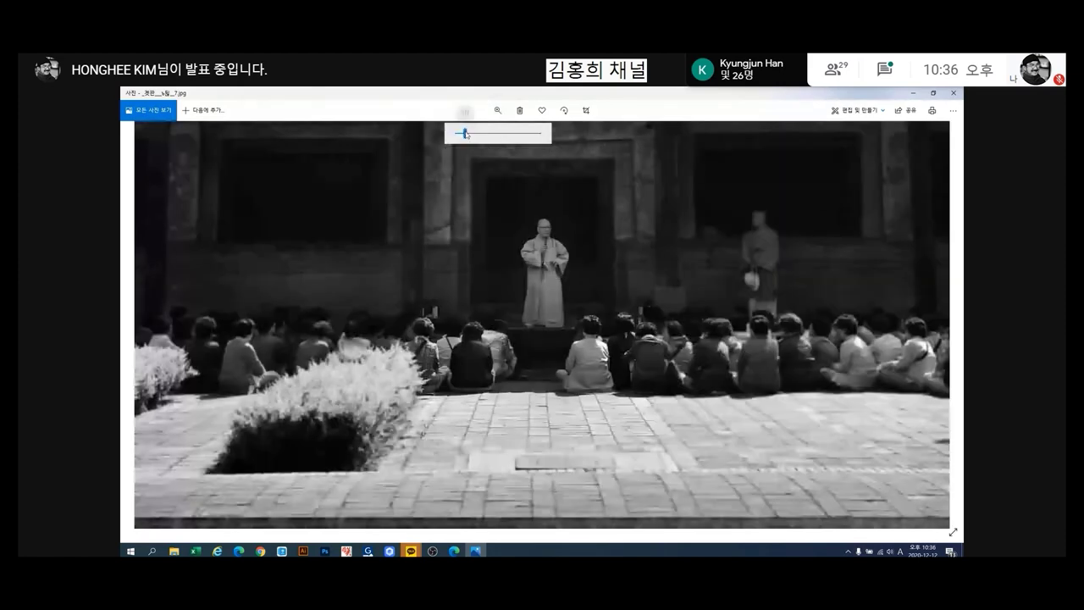
key(Up)
key(Up)
key(Up)
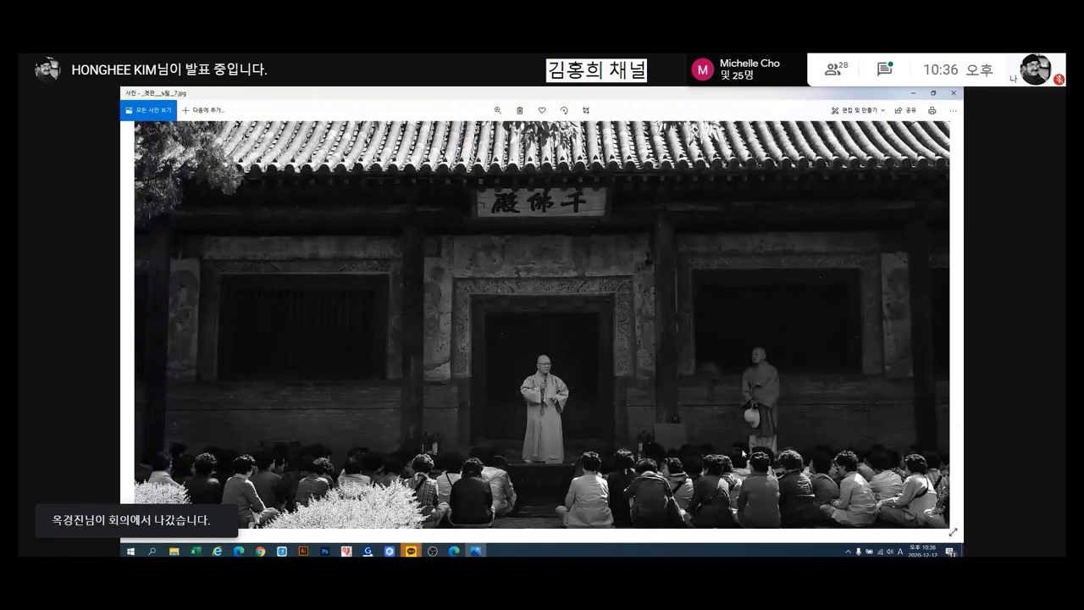
click(497, 110)
click(464, 136)
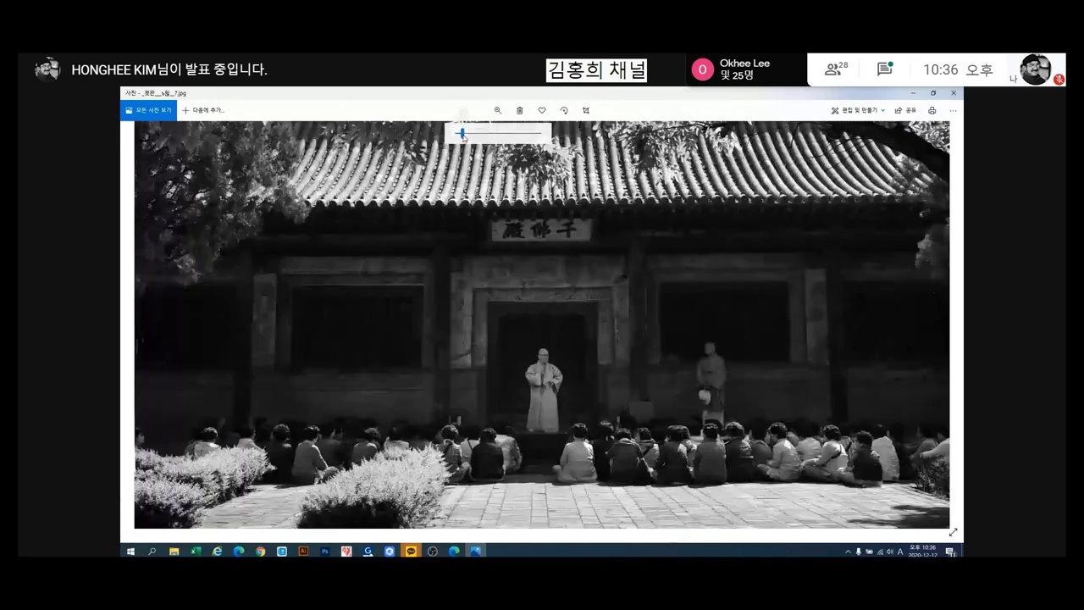